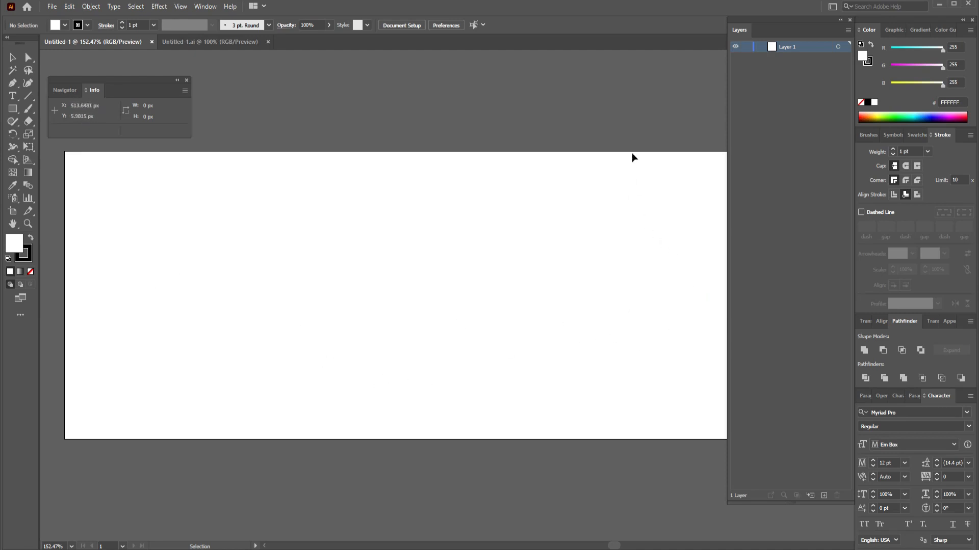
# Activate the Pen tool with both fill and stroke set to None.
pyautogui.click(9, 86)
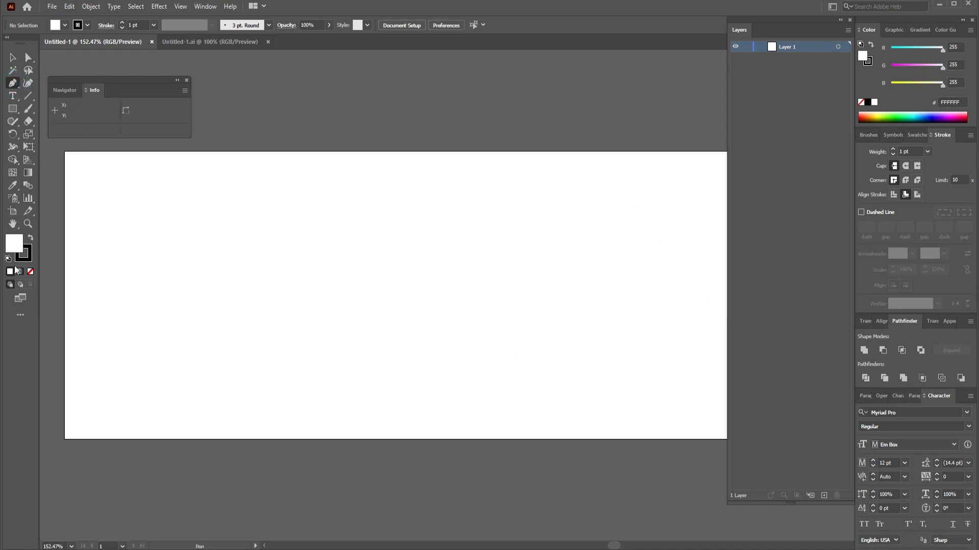
pyautogui.click(30, 271)
pyautogui.click(28, 262)
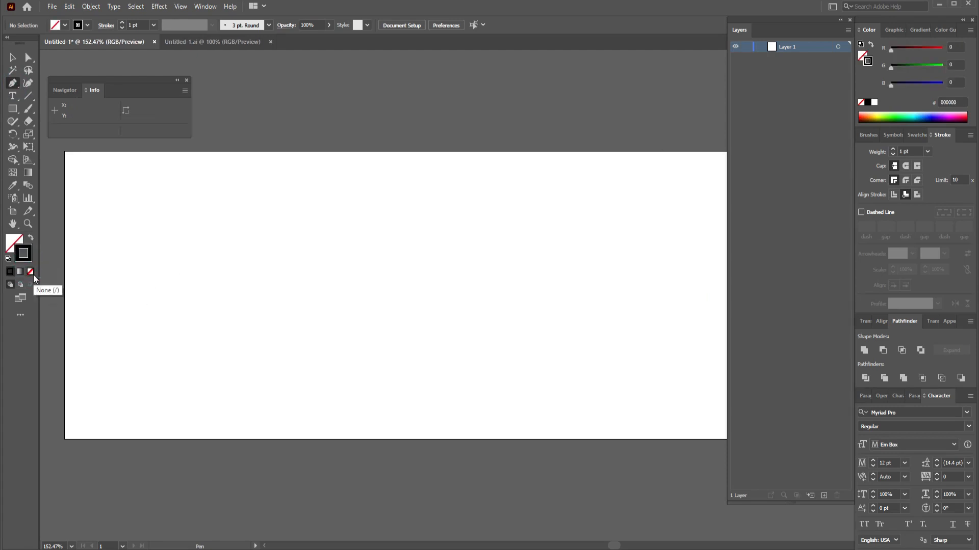
pyautogui.click(30, 271)
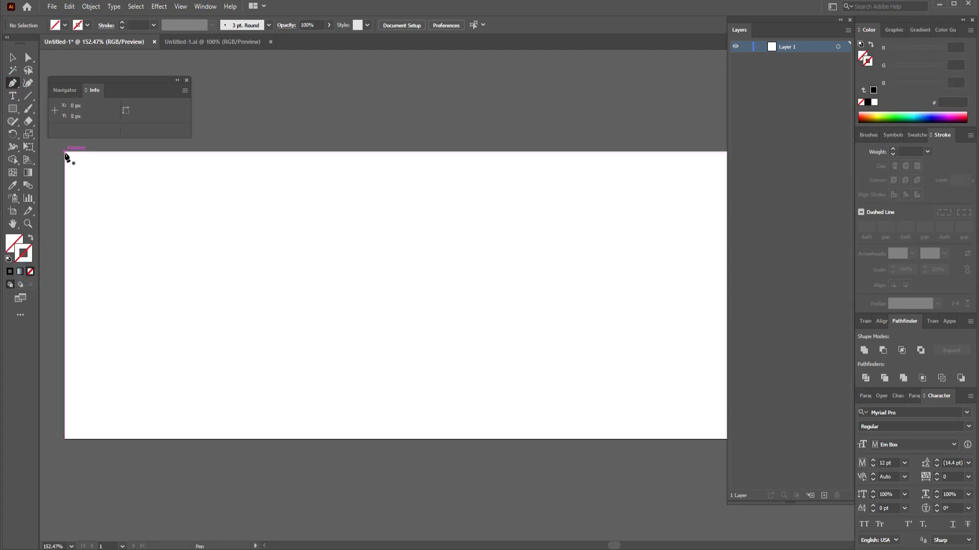
# Start a curved path at the artboard's top-left corner, passing through about (65, 51) and (65, 88) to (95, 71) px.
pyautogui.click(65, 152)
pyautogui.moveTo(136, 210); pyautogui.dragTo(144, 264)
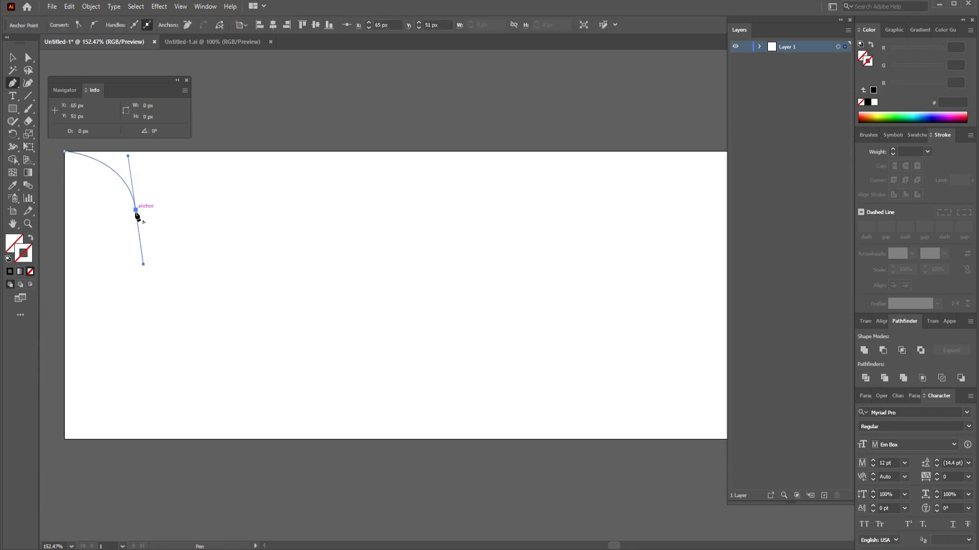
pyautogui.click(135, 211)
pyautogui.moveTo(135, 252)
pyautogui.mouseDown()
pyautogui.moveTo(154, 251)
pyautogui.moveTo(149, 265)
pyautogui.mouseUp()
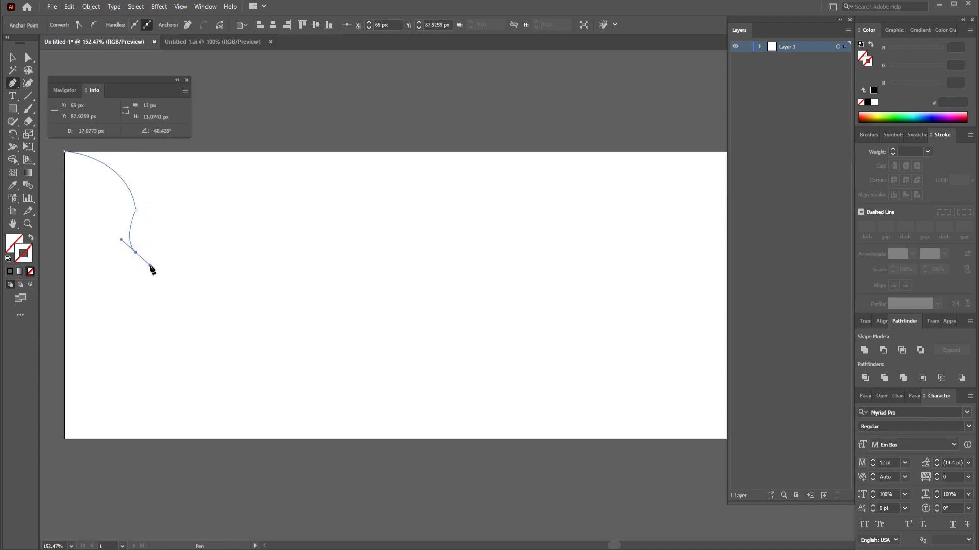
pyautogui.click(169, 234)
pyautogui.moveTo(168, 233)
pyautogui.mouseDown()
pyautogui.moveTo(176, 238)
pyautogui.moveTo(158, 225)
pyautogui.moveTo(172, 239)
pyautogui.mouseUp()
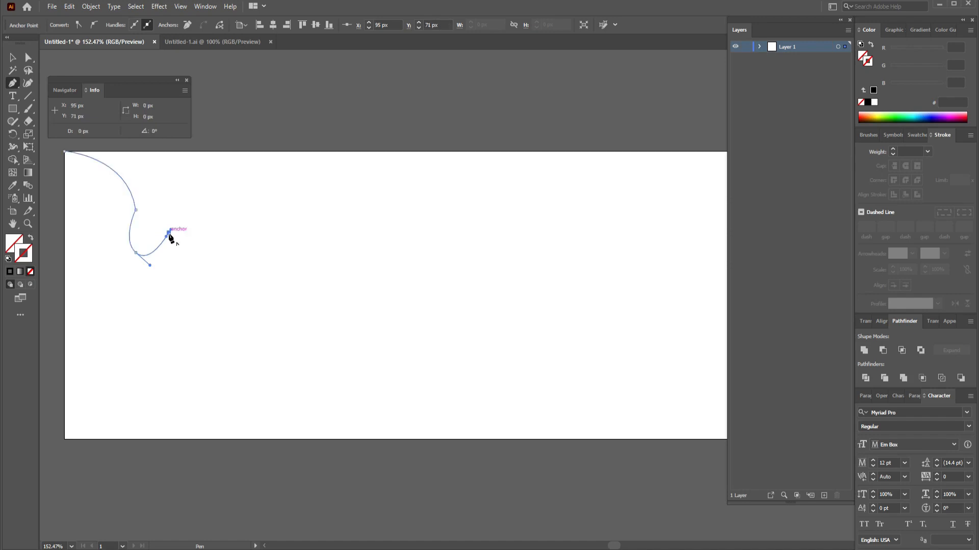
# Extend the path with curves through about (161, 70), (165, 125) and (152, 149) px to end at about (278, 165) px.
pyautogui.moveTo(170, 236); pyautogui.dragTo(220, 389)
pyautogui.hotkey('ctrl', 'z')
pyautogui.moveTo(169, 233); pyautogui.dragTo(244, 235)
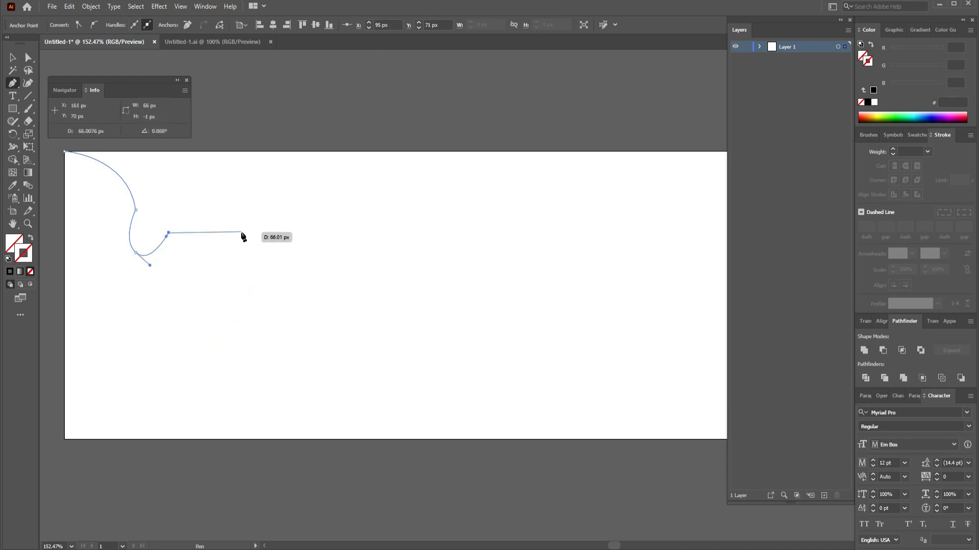
pyautogui.moveTo(243, 235); pyautogui.dragTo(243, 235)
pyautogui.moveTo(241, 231); pyautogui.dragTo(222, 337)
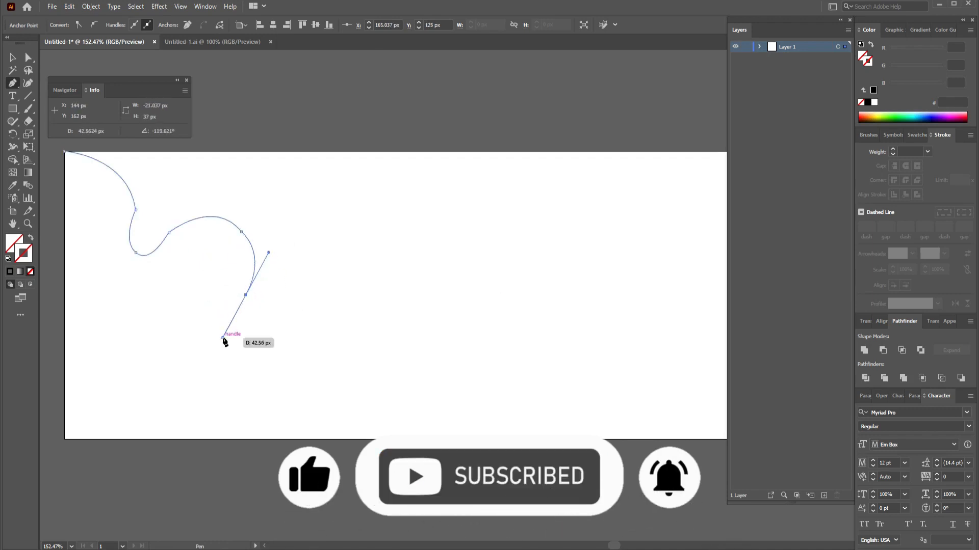
pyautogui.click(247, 297)
pyautogui.moveTo(232, 321); pyautogui.dragTo(227, 330)
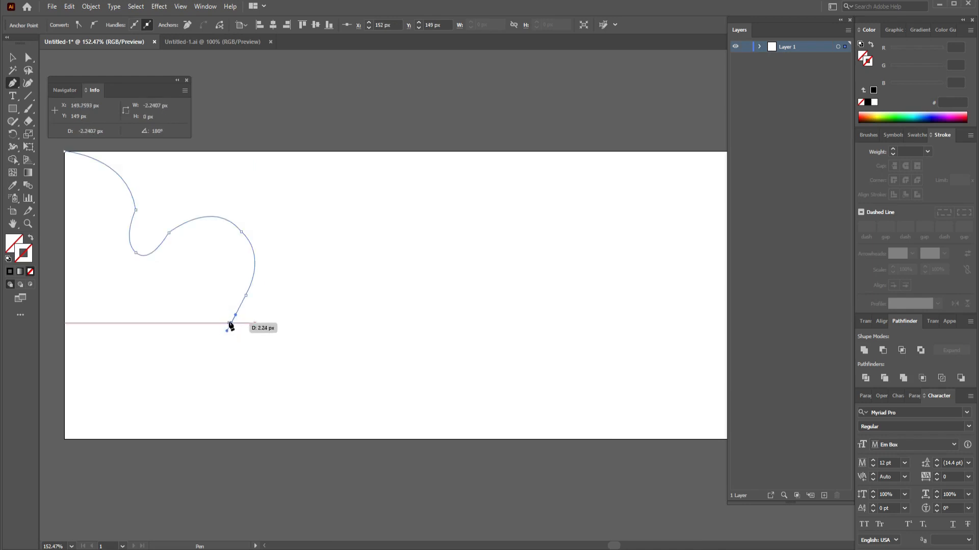
pyautogui.click(229, 324)
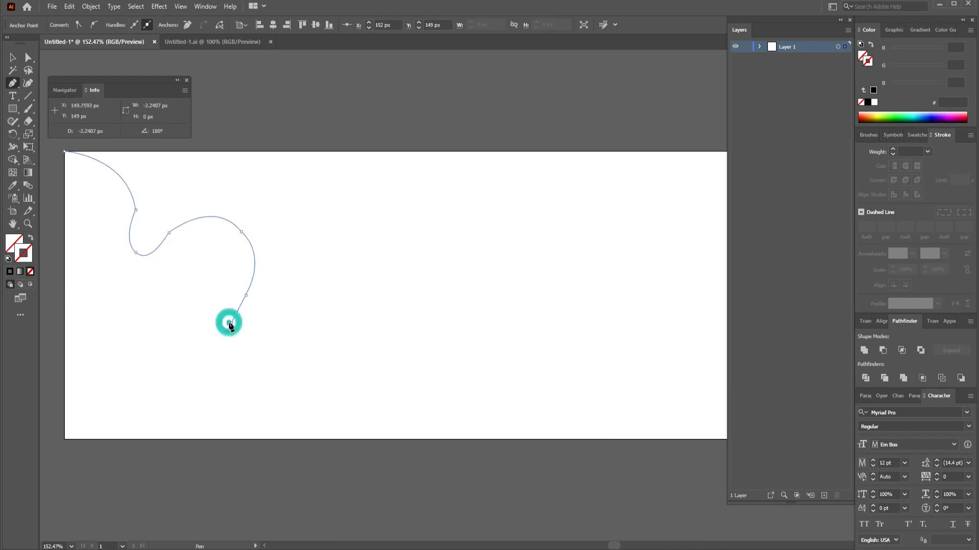
pyautogui.moveTo(370, 341); pyautogui.dragTo(411, 392)
pyautogui.click(371, 339)
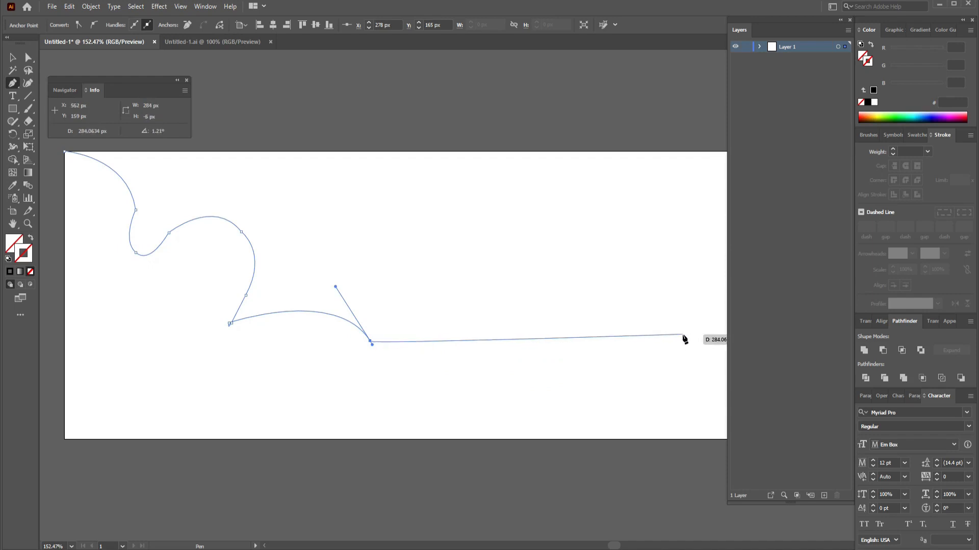
pyautogui.moveTo(682, 335); pyautogui.dragTo(574, 328)
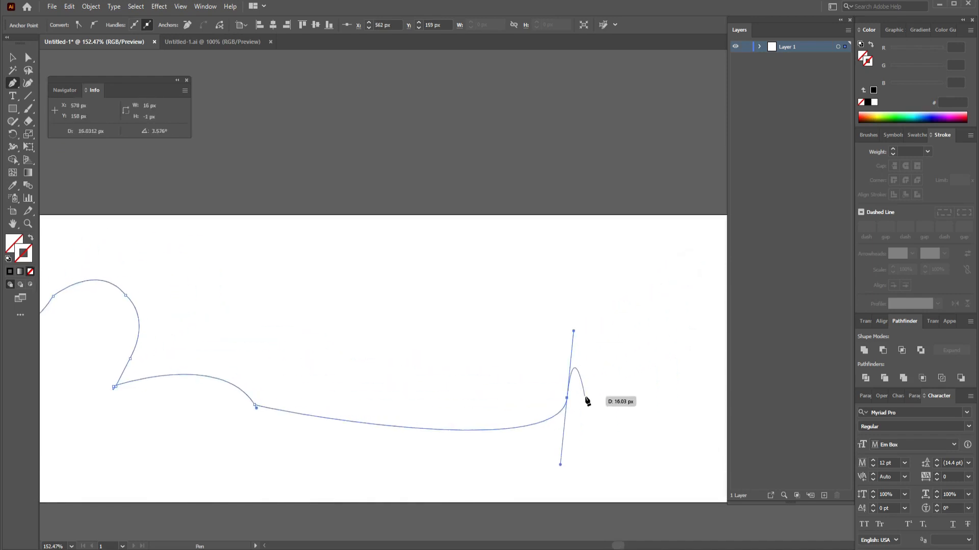
pyautogui.hotkey('ctrl', '1')
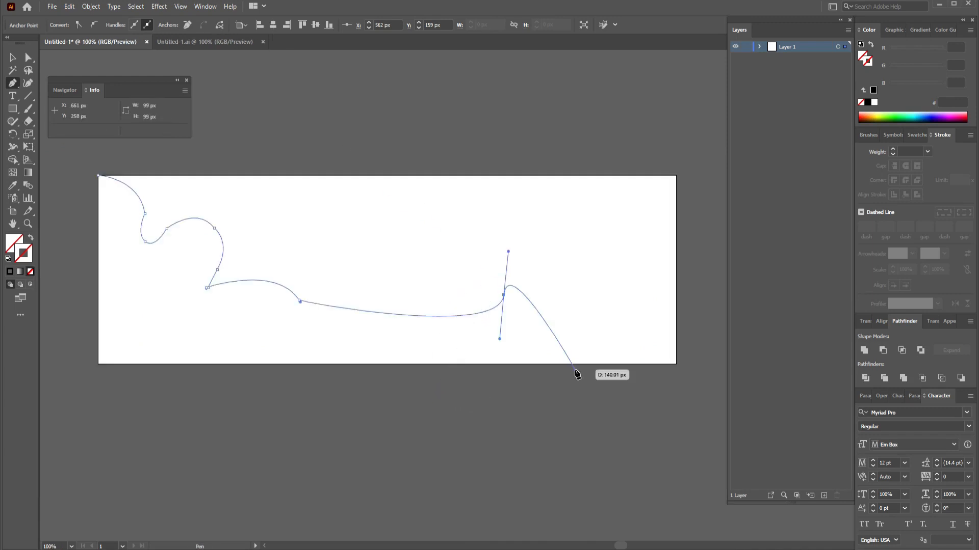
pyautogui.hotkey('ctrl', 'z')
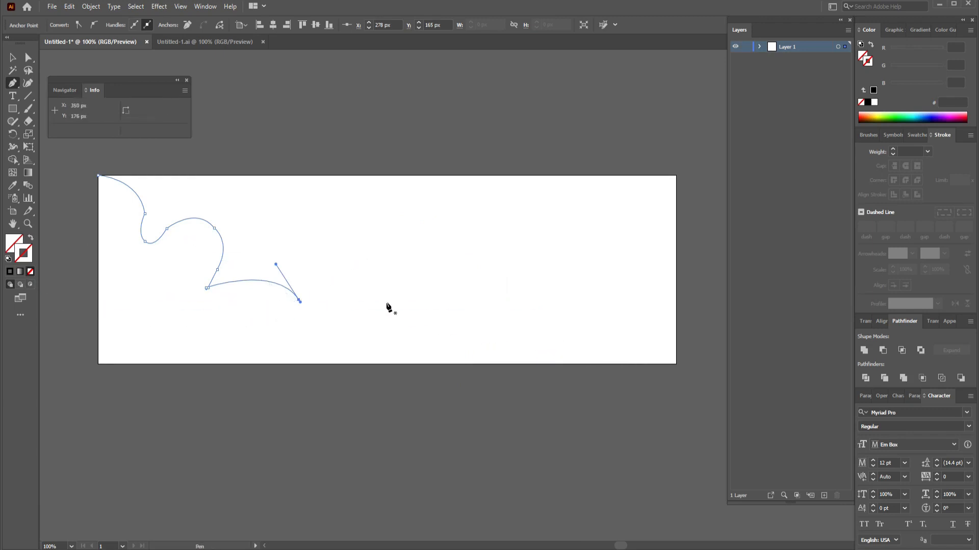
# Draw a circle about 154 px in diameter and move it just inside the artboard's right edge.
pyautogui.click(13, 109)
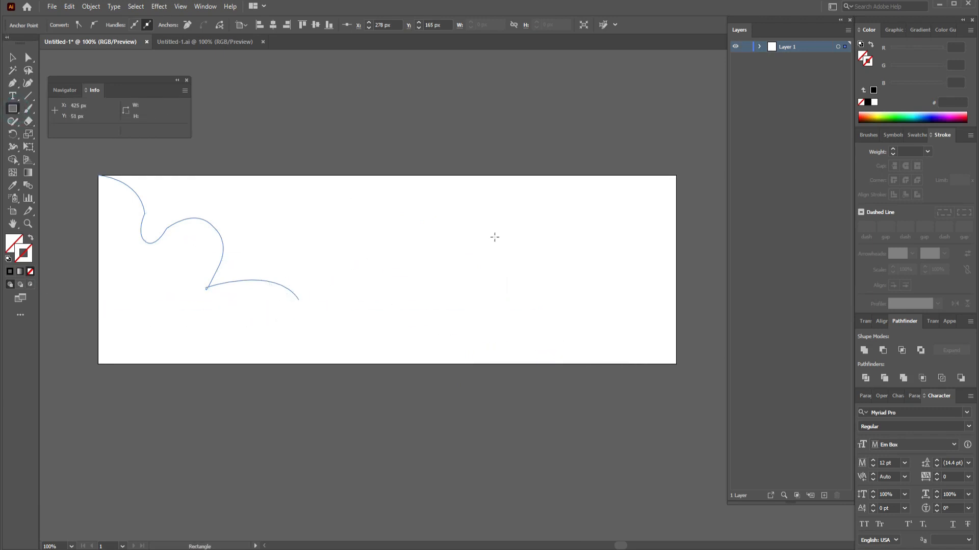
pyautogui.click(653, 261)
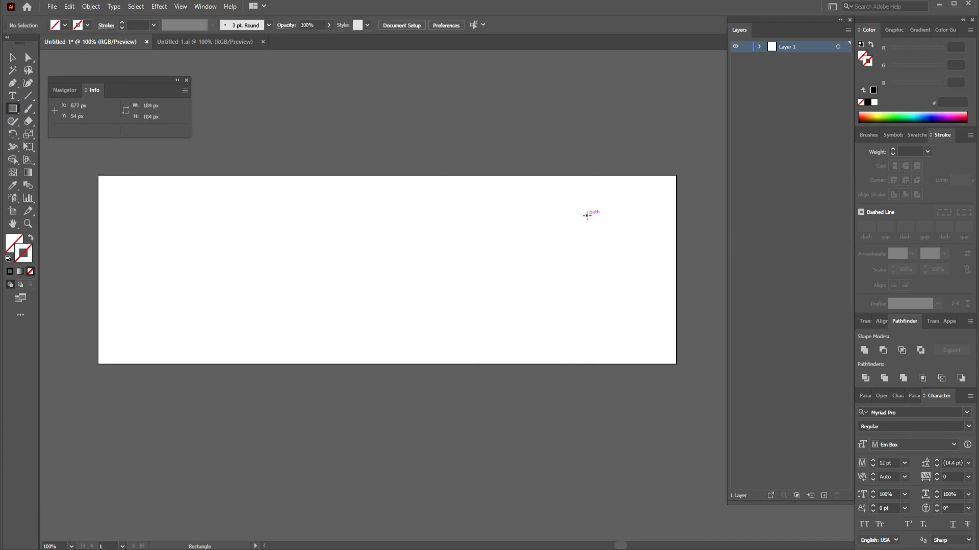
pyautogui.moveTo(10, 112); pyautogui.dragTo(39, 133)
pyautogui.moveTo(641, 258); pyautogui.dragTo(586, 200)
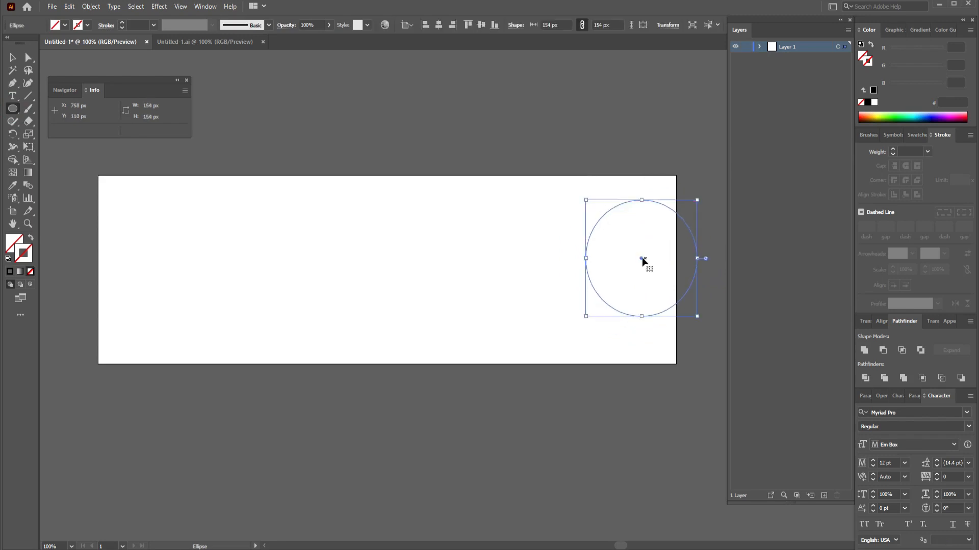
pyautogui.moveTo(640, 258); pyautogui.dragTo(618, 253)
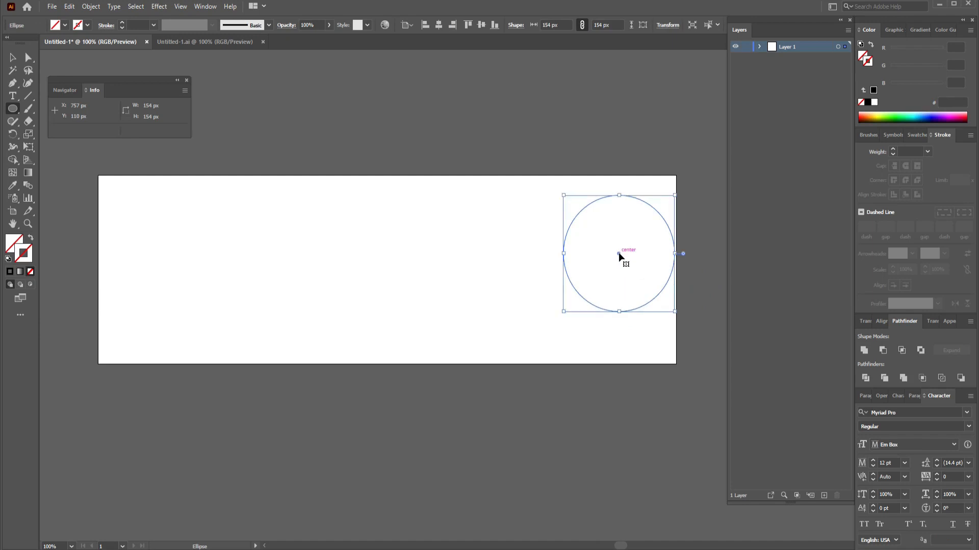
# Delete the circle's left anchor point to leave only its right half.
pyautogui.click(29, 57)
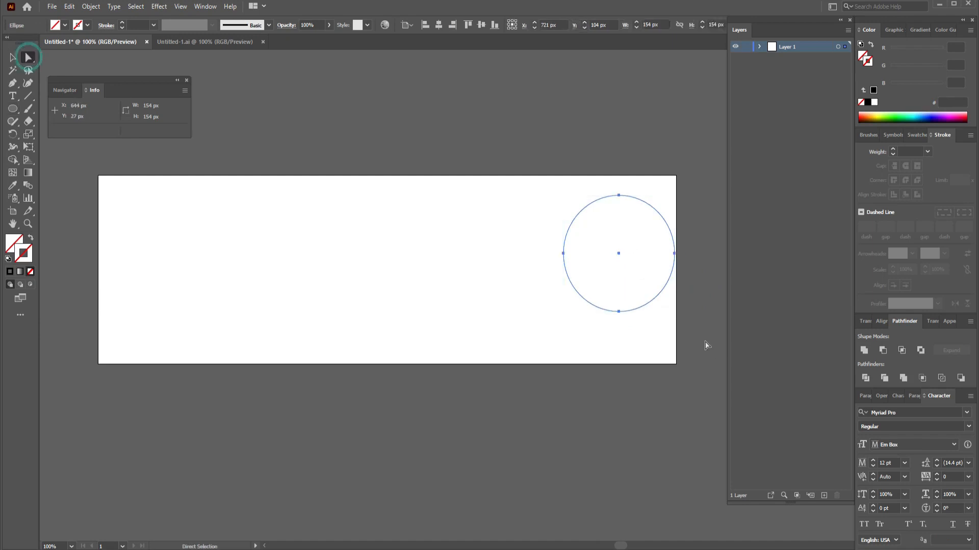
pyautogui.click(562, 253)
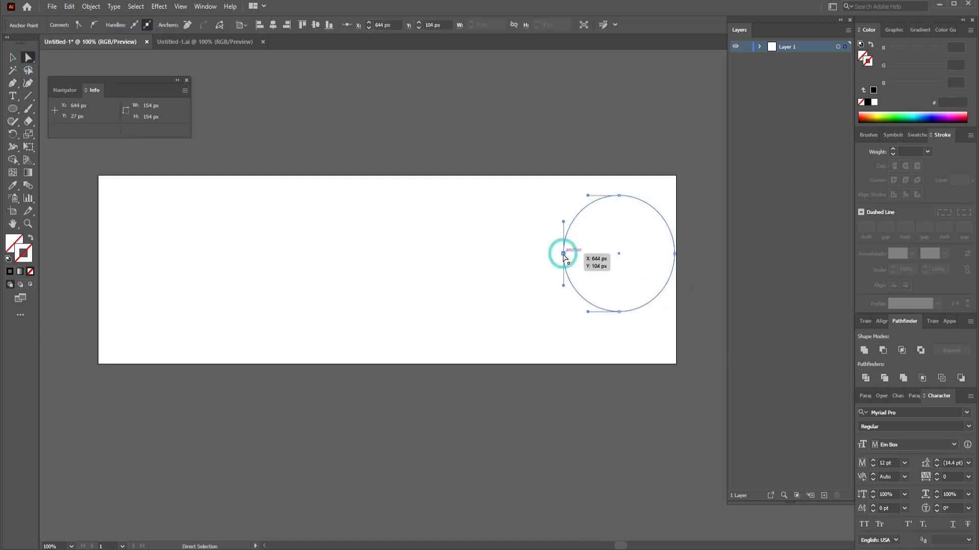
pyautogui.press('Delete')
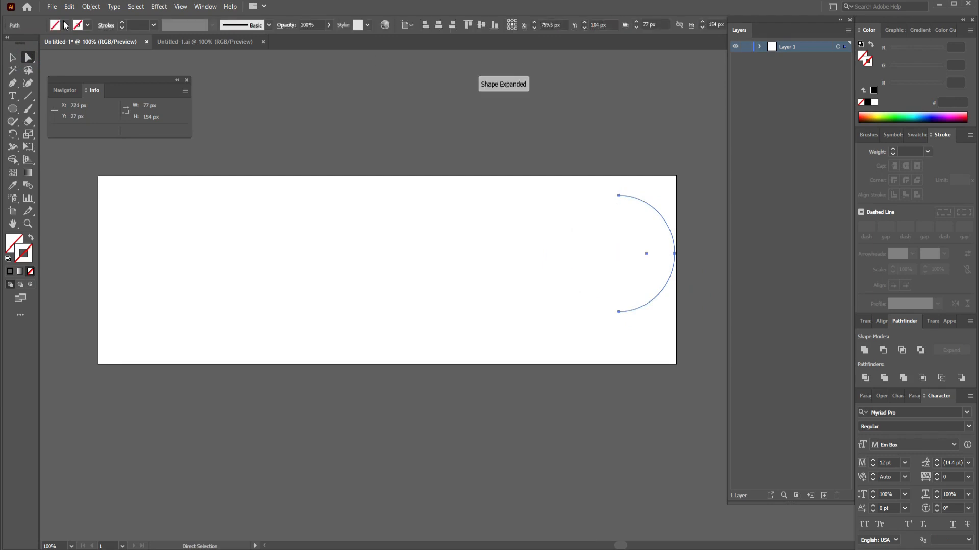
pyautogui.click(13, 83)
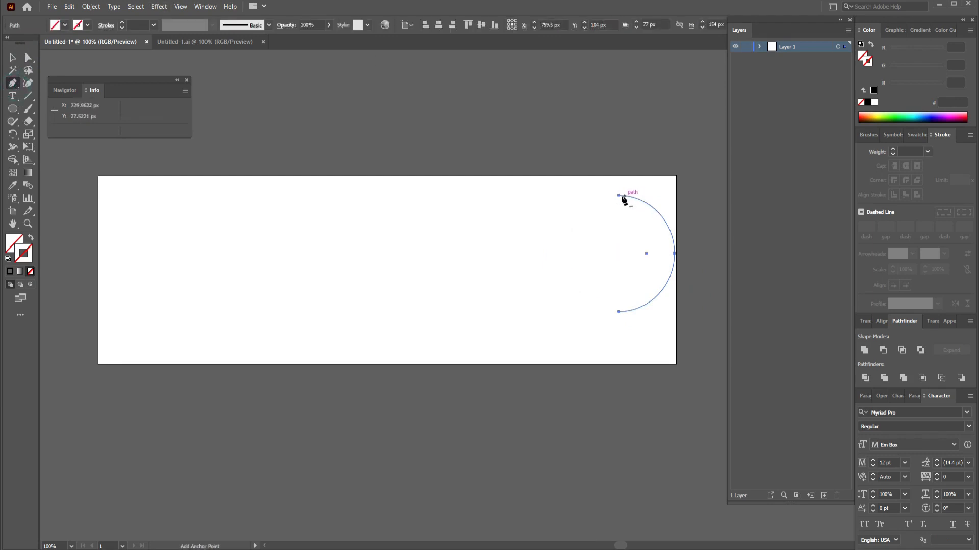
pyautogui.click(29, 57)
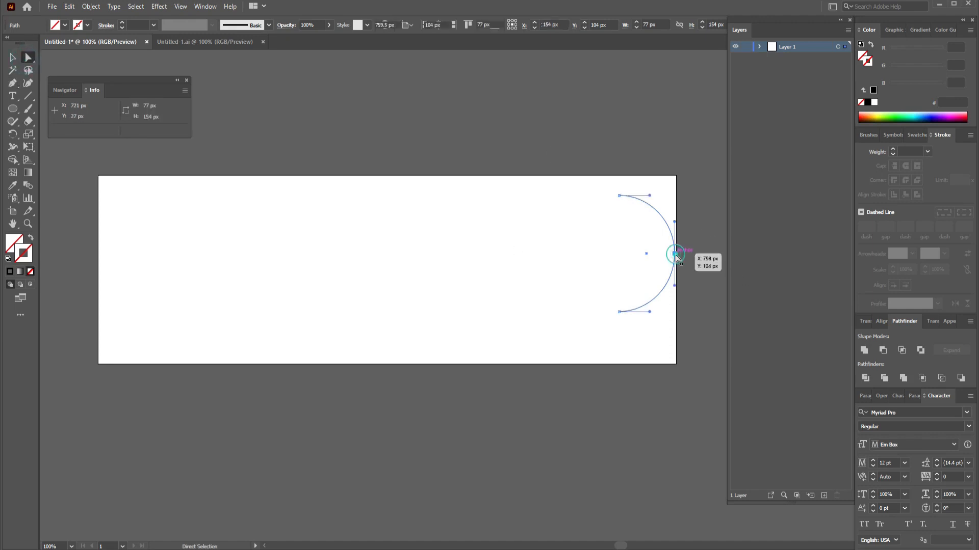
pyautogui.click(675, 254)
pyautogui.click(661, 219)
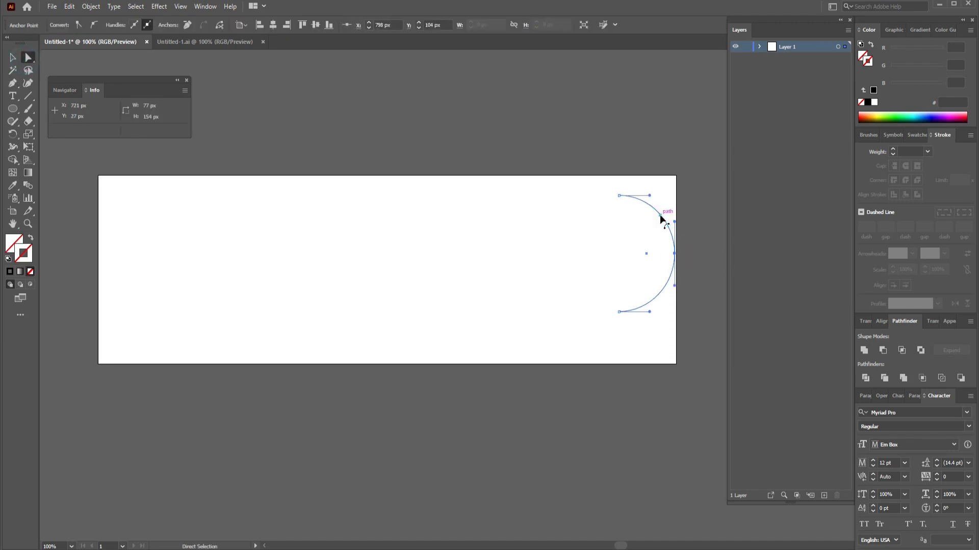
pyautogui.press('Delete')
pyautogui.hotkey('ctrl', 'z')
pyautogui.hotkey('ctrl', 'z')
# Delete the half-circle's upper end anchor and redraw that arc with the Pen tool up to about (721, 4) px.
pyautogui.click(619, 196)
pyautogui.press('Delete')
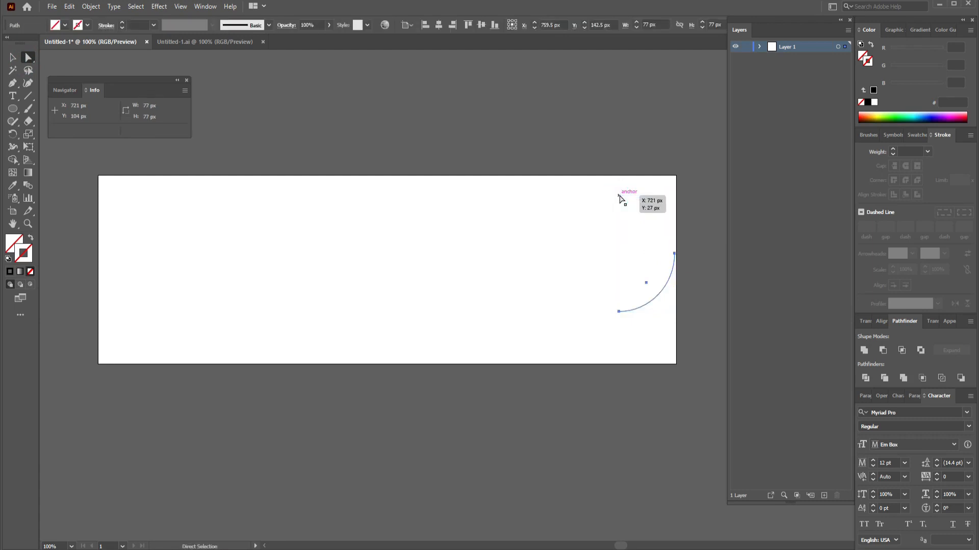
pyautogui.press('p')
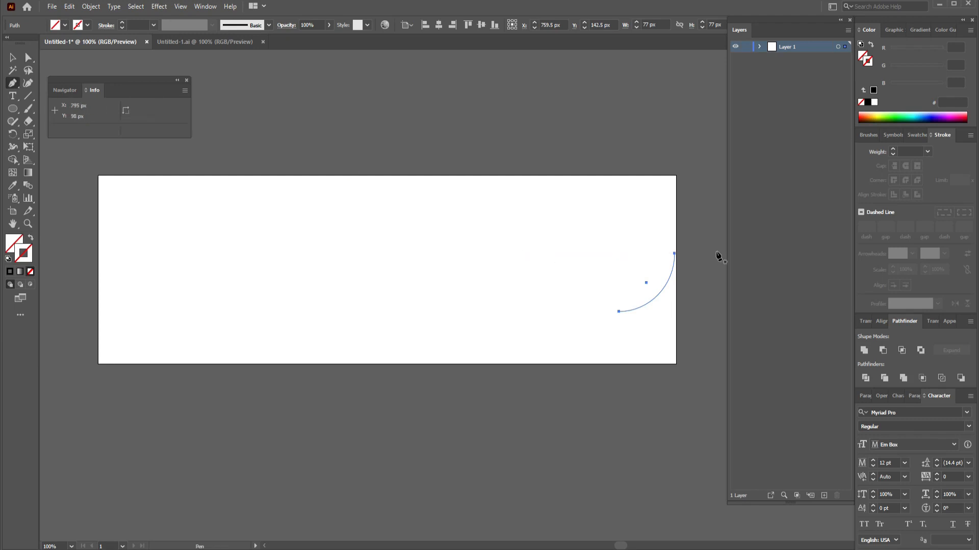
pyautogui.moveTo(674, 254); pyautogui.dragTo(626, 176)
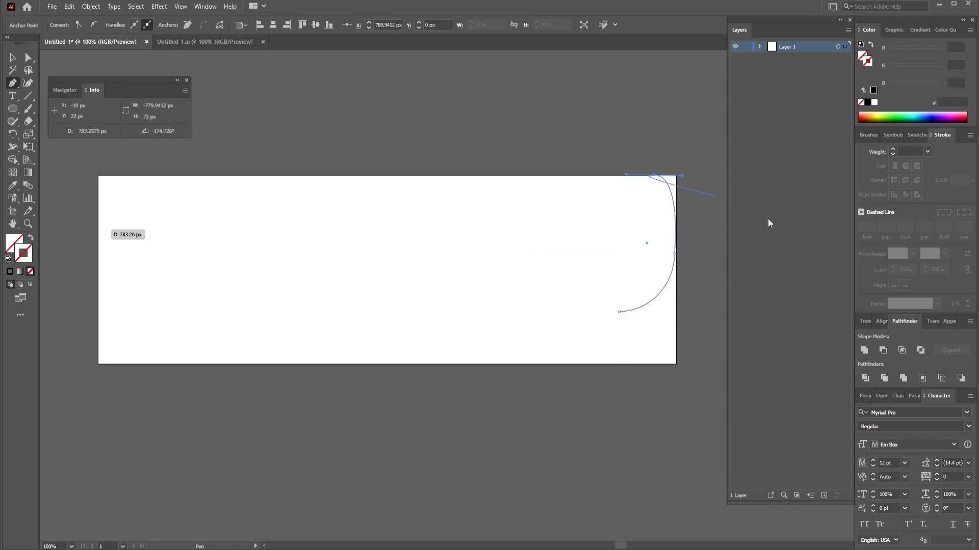
pyautogui.hotkey('ctrl', 'z')
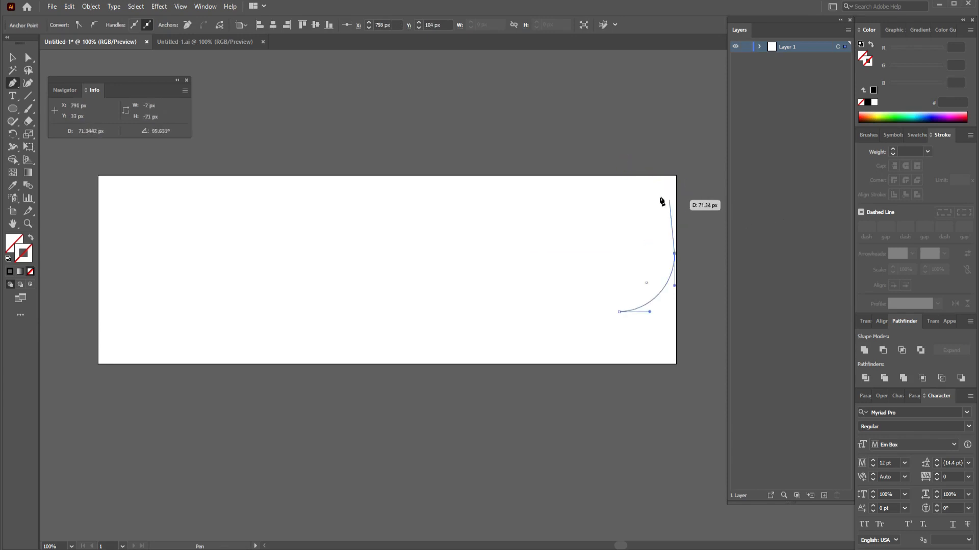
pyautogui.moveTo(619, 179); pyautogui.dragTo(553, 179)
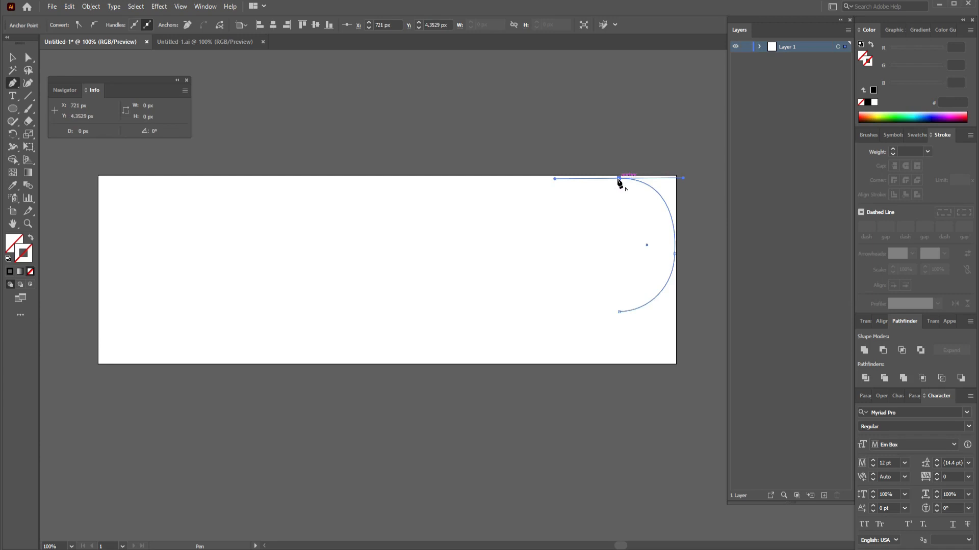
# Continue the path around the outside of the artboard's right, bottom and left edges, join it to the first curve's start, and deselect it.
pyautogui.moveTo(618, 179); pyautogui.dragTo(625, 152)
pyautogui.click(714, 181)
pyautogui.click(718, 274)
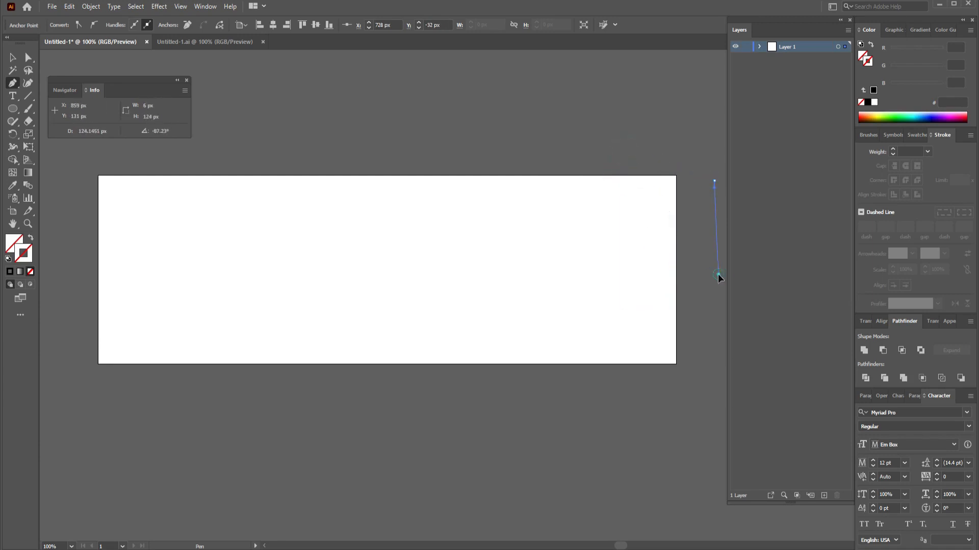
pyautogui.click(708, 319)
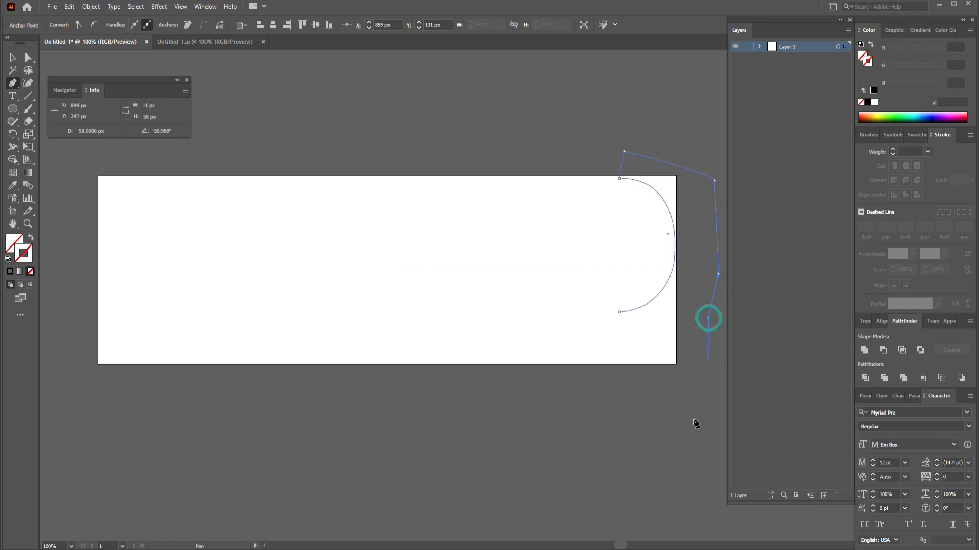
pyautogui.moveTo(682, 430); pyautogui.dragTo(71, 399)
pyautogui.click(76, 251)
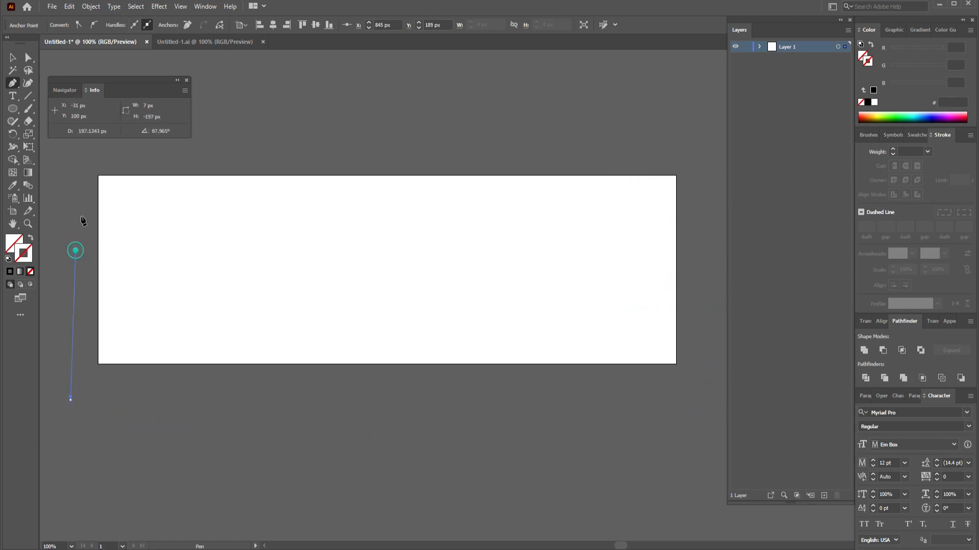
pyautogui.click(83, 175)
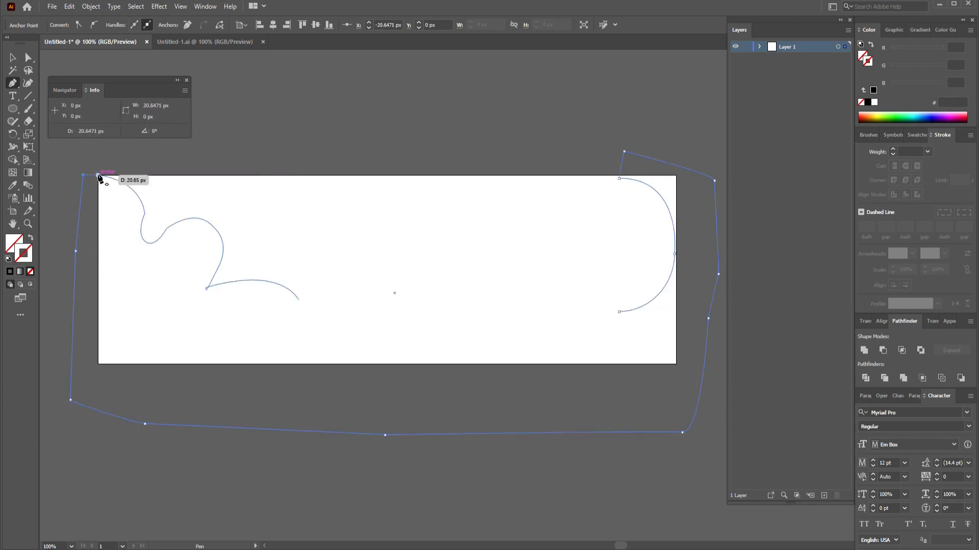
pyautogui.click(99, 176)
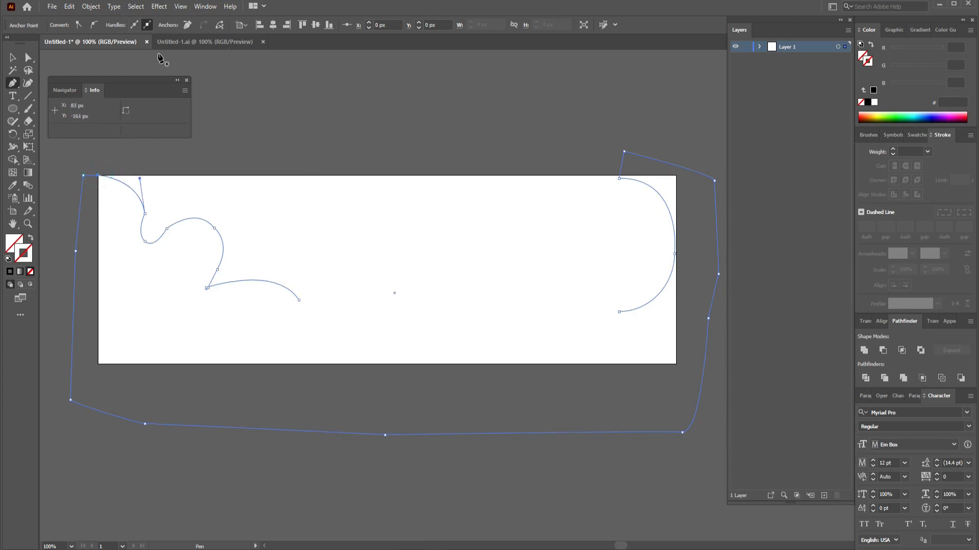
pyautogui.click(13, 57)
pyautogui.click(407, 108)
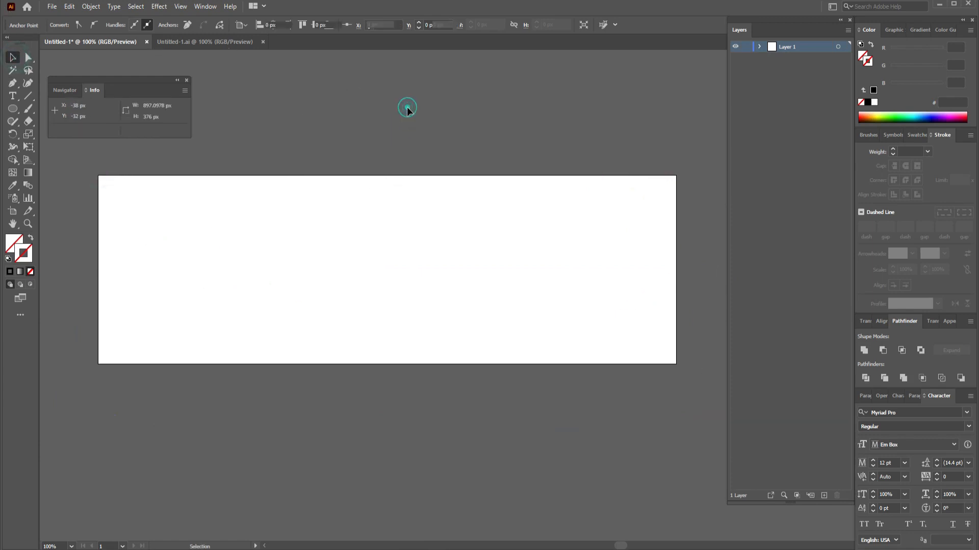
# Join the wave's open end to the half-circle's lower end with the Pen tool, closing the outline.
pyautogui.click(221, 273)
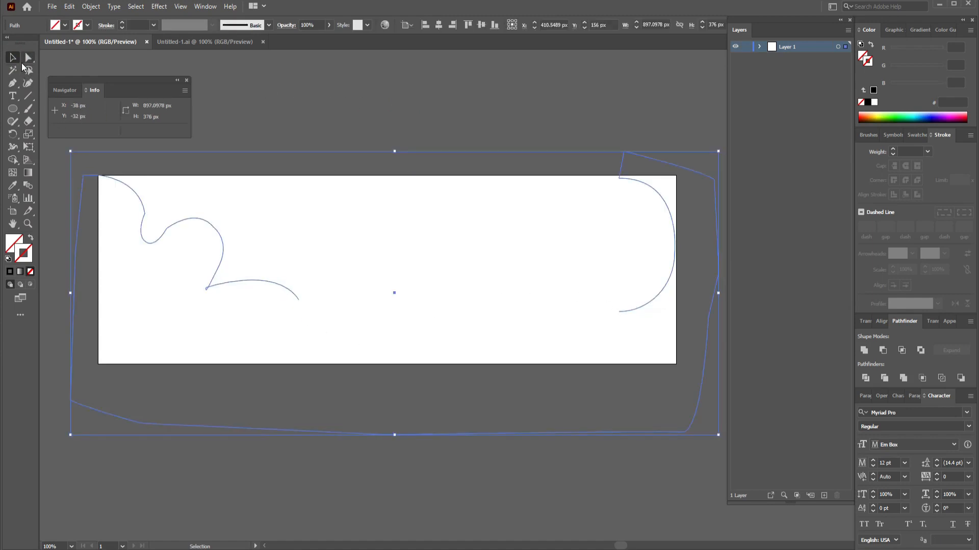
pyautogui.click(13, 83)
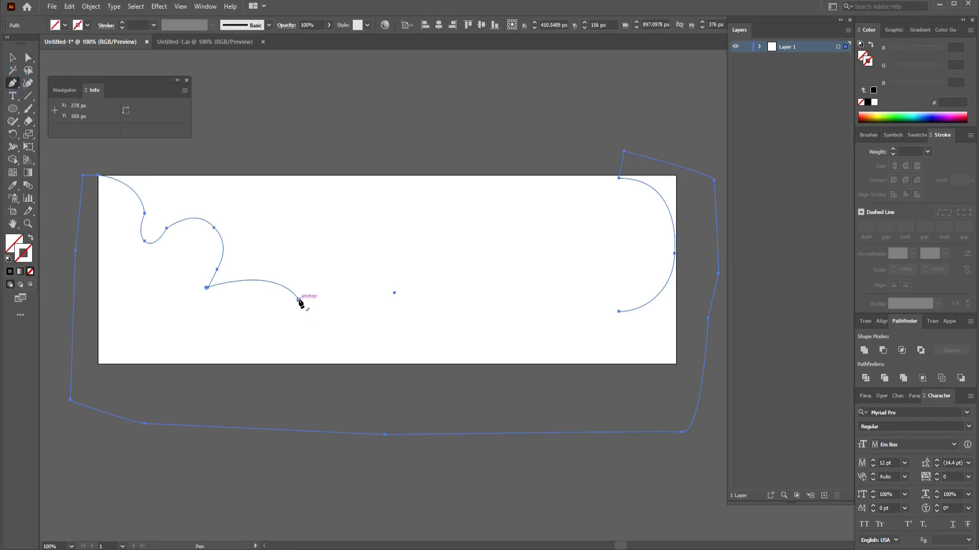
pyautogui.click(299, 300)
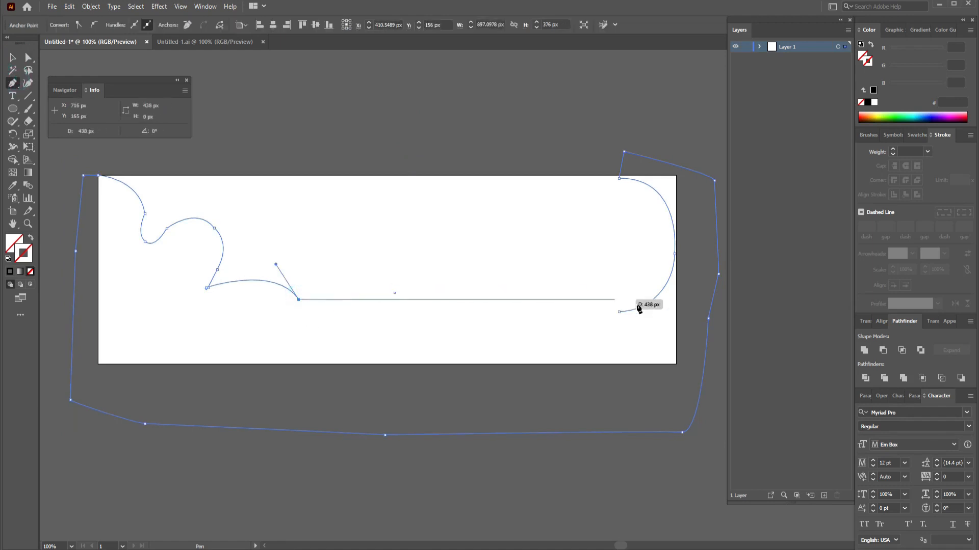
pyautogui.click(619, 312)
pyautogui.moveTo(618, 312); pyautogui.dragTo(681, 403)
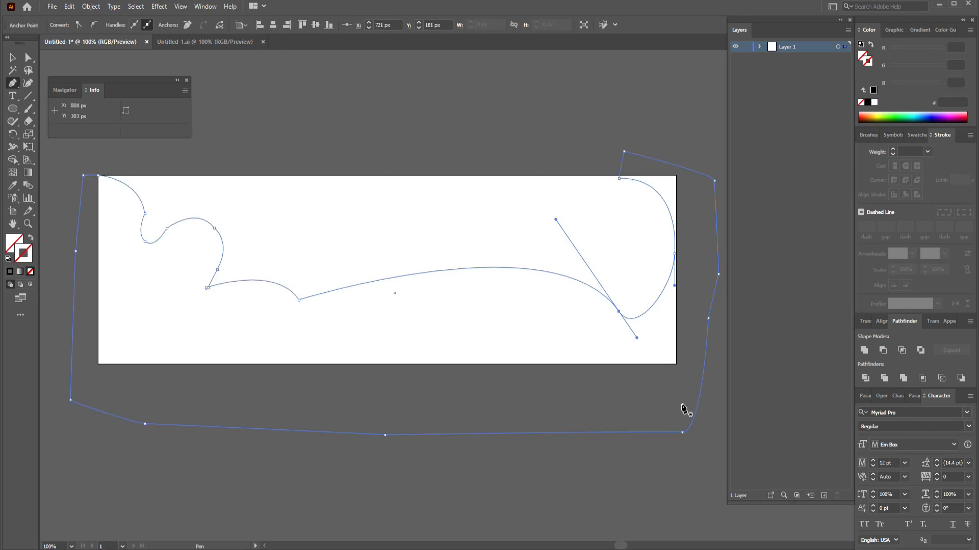
pyautogui.hotkey('ctrl', 'z')
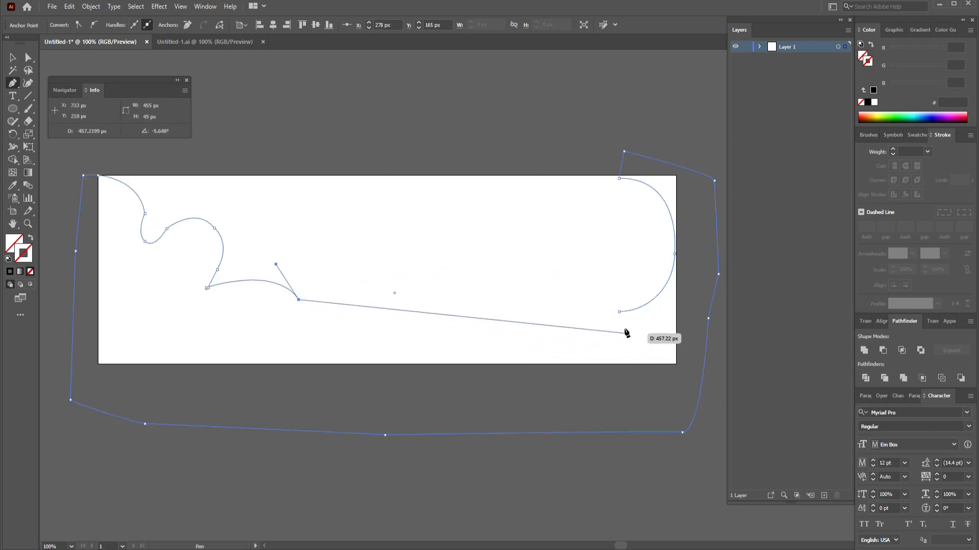
pyautogui.moveTo(618, 312)
pyautogui.mouseDown()
pyautogui.moveTo(625, 331)
pyautogui.moveTo(581, 305)
pyautogui.moveTo(616, 321)
pyautogui.moveTo(634, 309)
pyautogui.mouseUp()
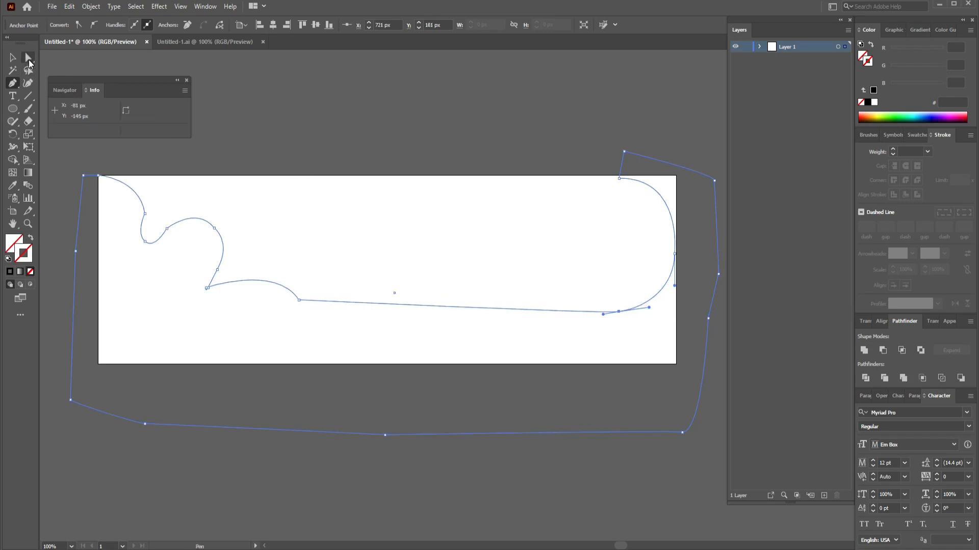
# Add an anchor point midway along the new connecting segment and raise it to about (504, 145) px.
pyautogui.click(13, 82)
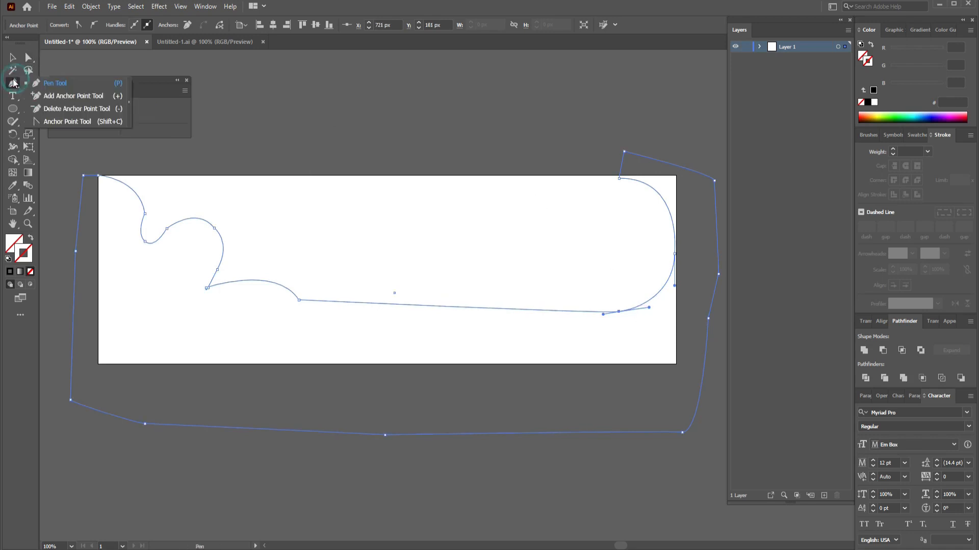
pyautogui.click(56, 97)
pyautogui.click(462, 307)
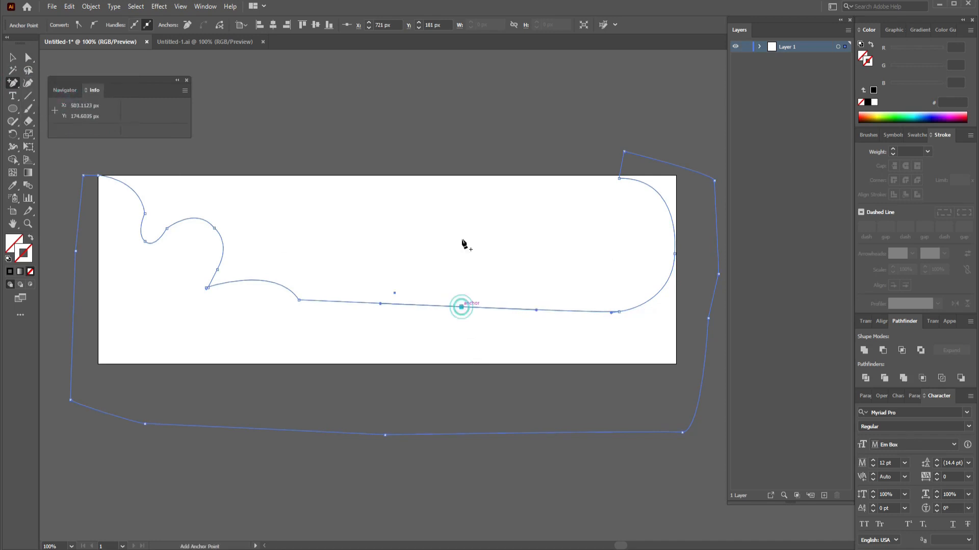
pyautogui.press('a')
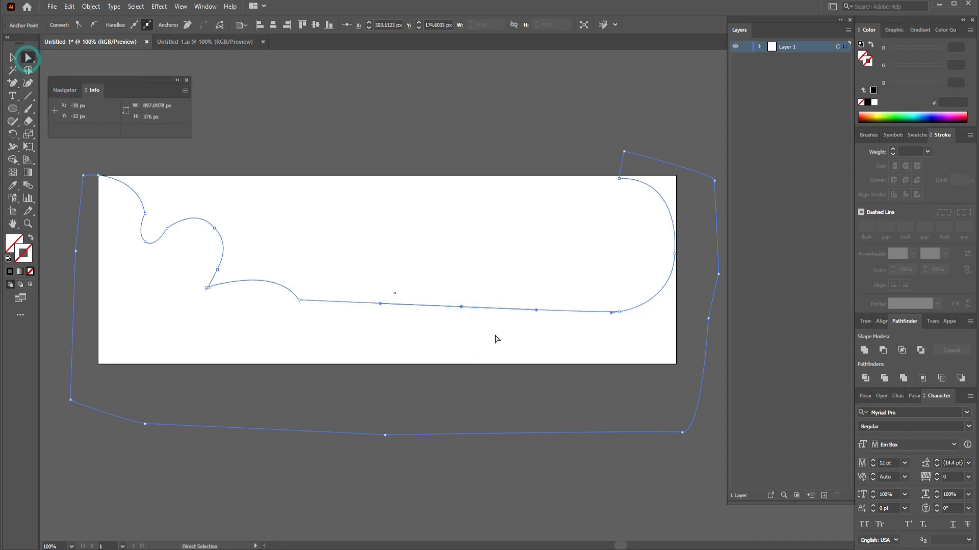
pyautogui.click(461, 307)
pyautogui.click(465, 295)
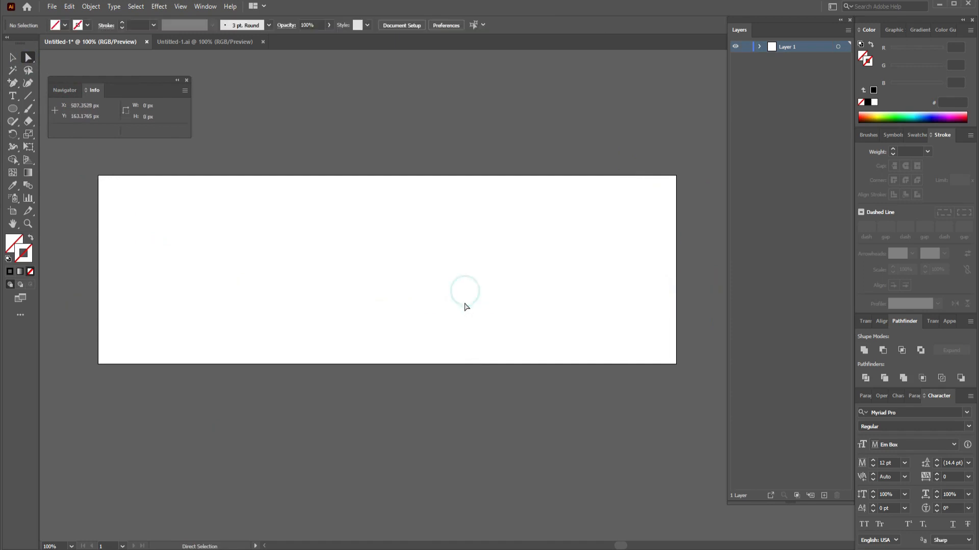
pyautogui.click(462, 307)
pyautogui.moveTo(462, 307); pyautogui.dragTo(461, 285)
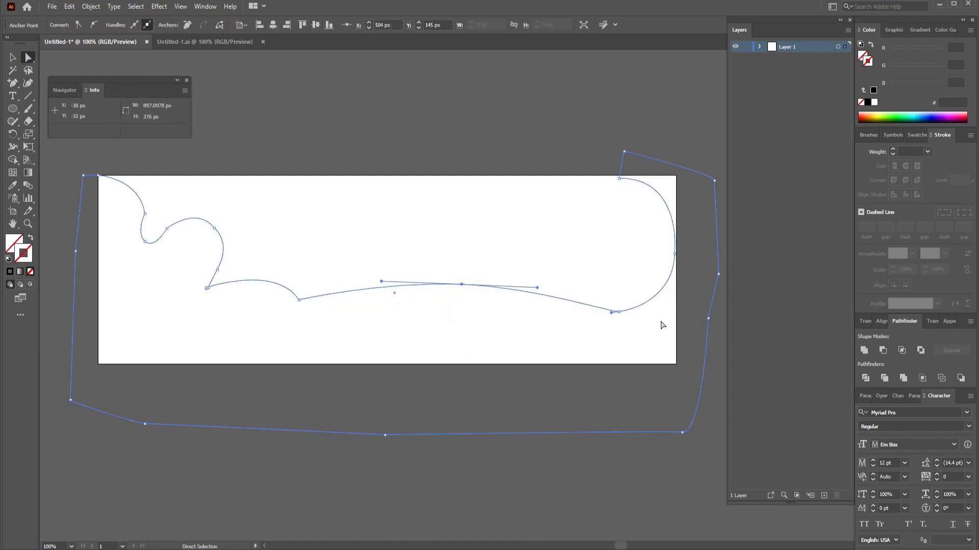
# Level the direction handles of the half-circle's lower anchor at (721, 181) px so the connecting curve flows smoothly into the arc.
pyautogui.click(660, 322)
pyautogui.click(614, 311)
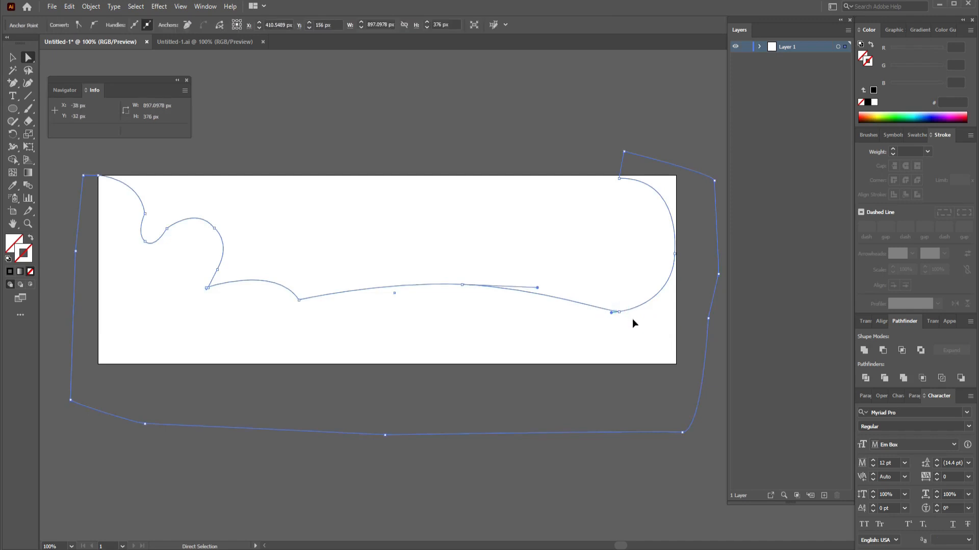
pyautogui.hotkey('ctrl', 'y')
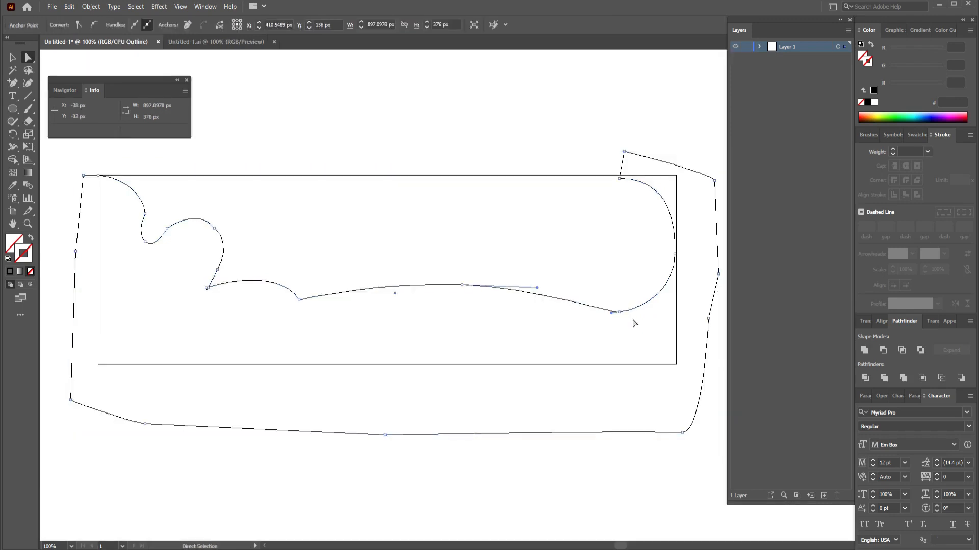
pyautogui.hotkey('ctrl', '+')
pyautogui.hotkey('ctrl', '+')
pyautogui.hotkey('ctrl', '+')
pyautogui.press('space')
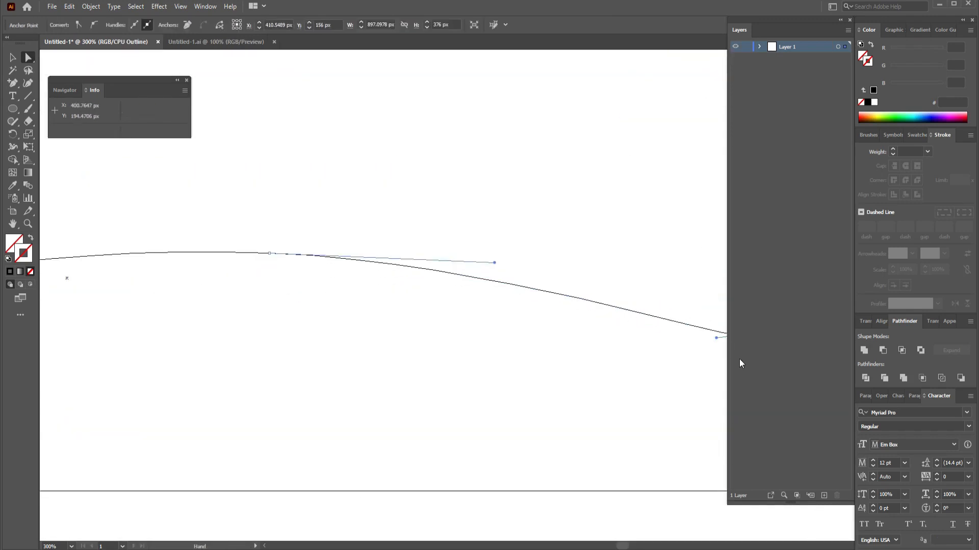
pyautogui.moveTo(673, 352); pyautogui.dragTo(304, 389)
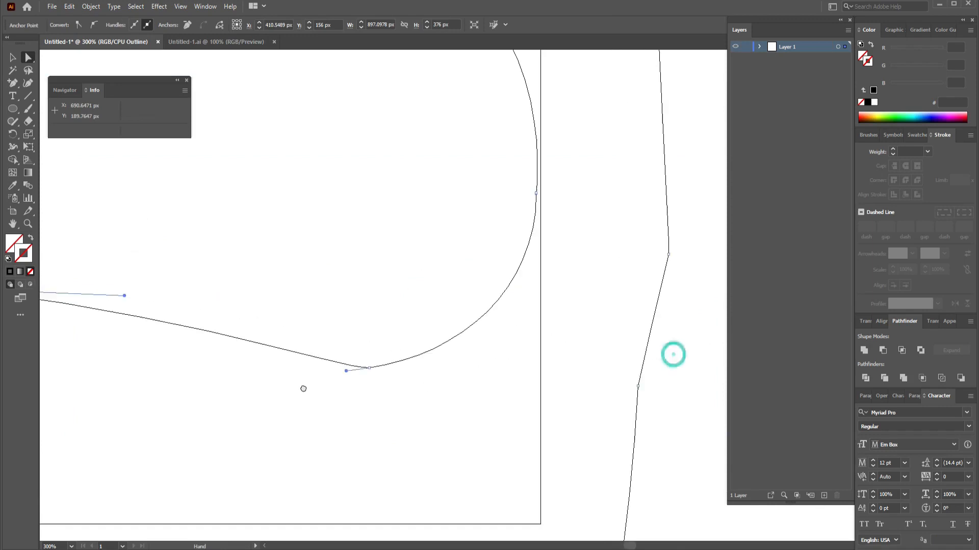
pyautogui.click(369, 369)
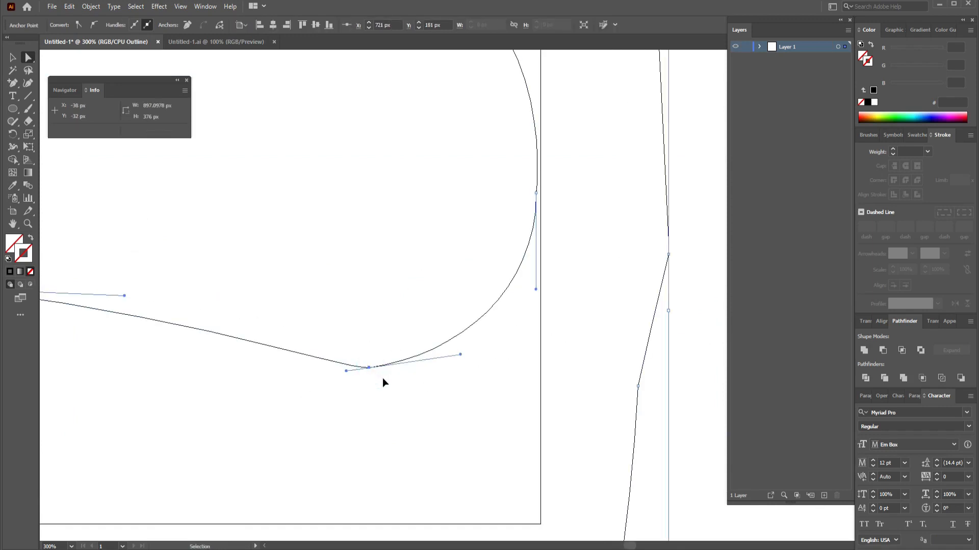
pyautogui.hotkey('ctrl', 'y')
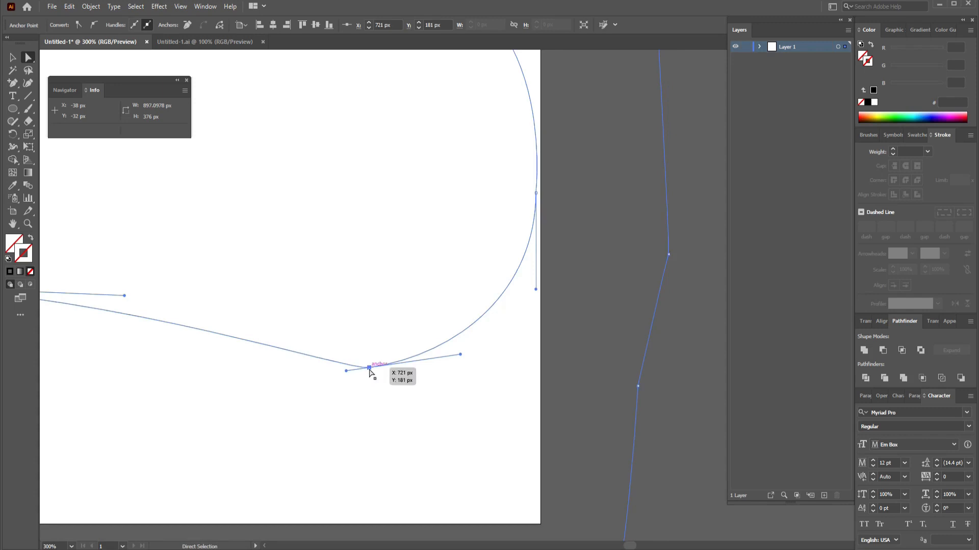
pyautogui.click(368, 367)
pyautogui.click(368, 368)
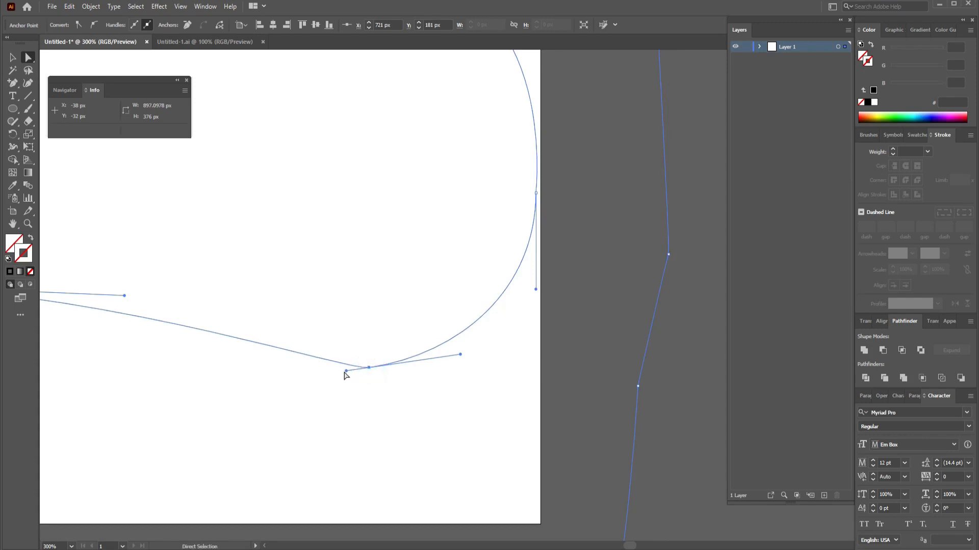
pyautogui.moveTo(346, 370); pyautogui.dragTo(334, 368)
# Nudge the half-circle's upper end anchor up to the artboard's top edge, at about Y 0.35 px.
pyautogui.scroll(3, 468, 240)
pyautogui.scroll(2, 470, 255)
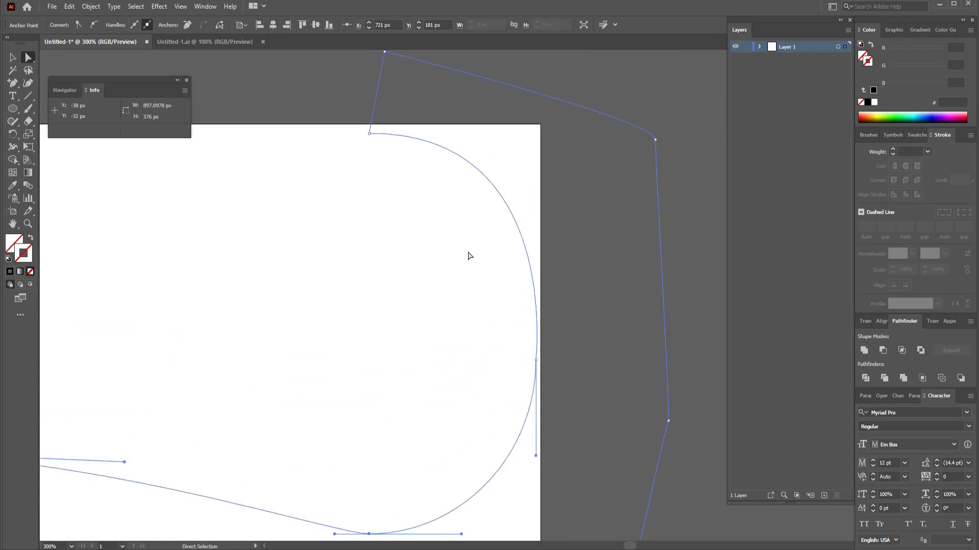
pyautogui.moveTo(369, 134); pyautogui.dragTo(369, 133)
pyautogui.press('Up')
pyautogui.press('Up')
pyautogui.press('Up')
pyautogui.press('Up')
pyautogui.press('Up')
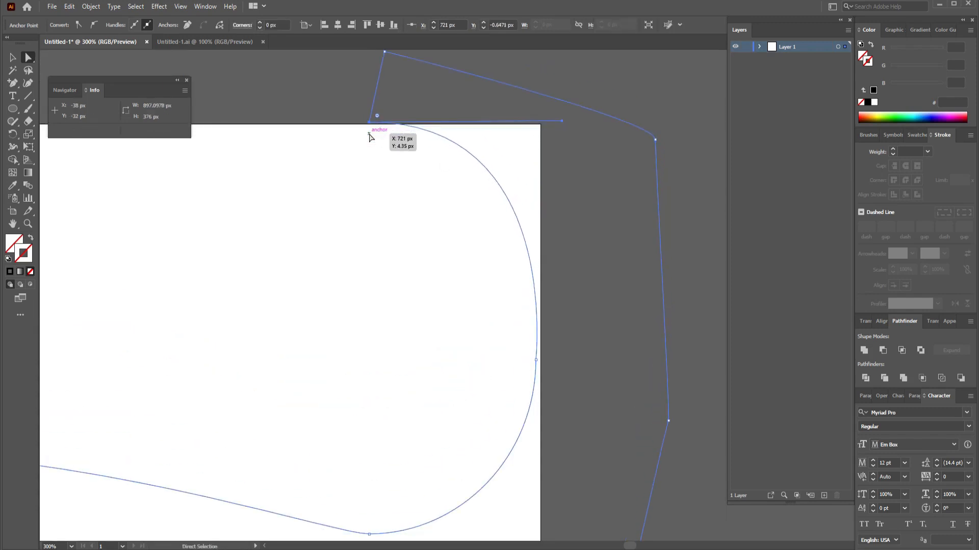
pyautogui.press('Down')
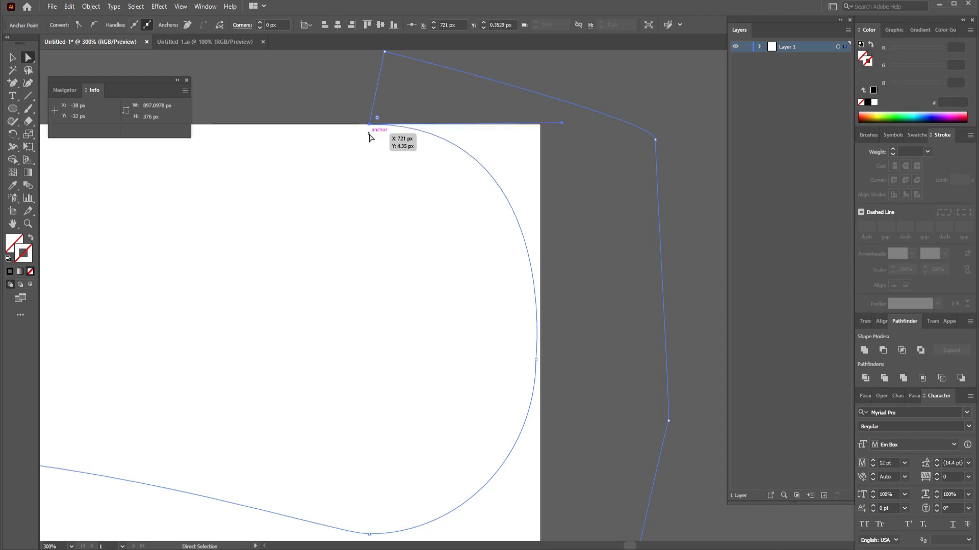
# Round the corner at (278, 165) px between the wave and the connecting curve with a radius of about 28 px.
pyautogui.scroll(-5, 376, 135)
pyautogui.click(449, 410)
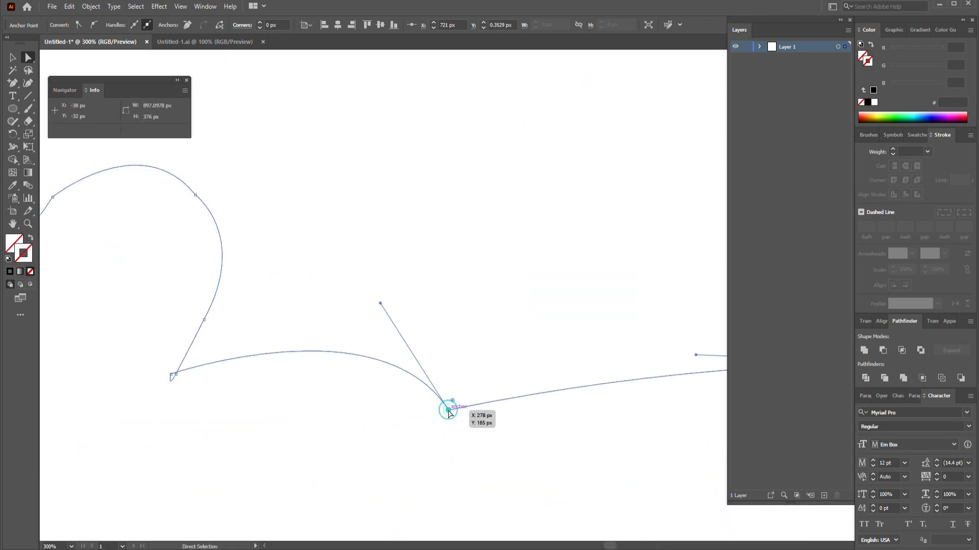
pyautogui.moveTo(452, 405); pyautogui.dragTo(474, 346)
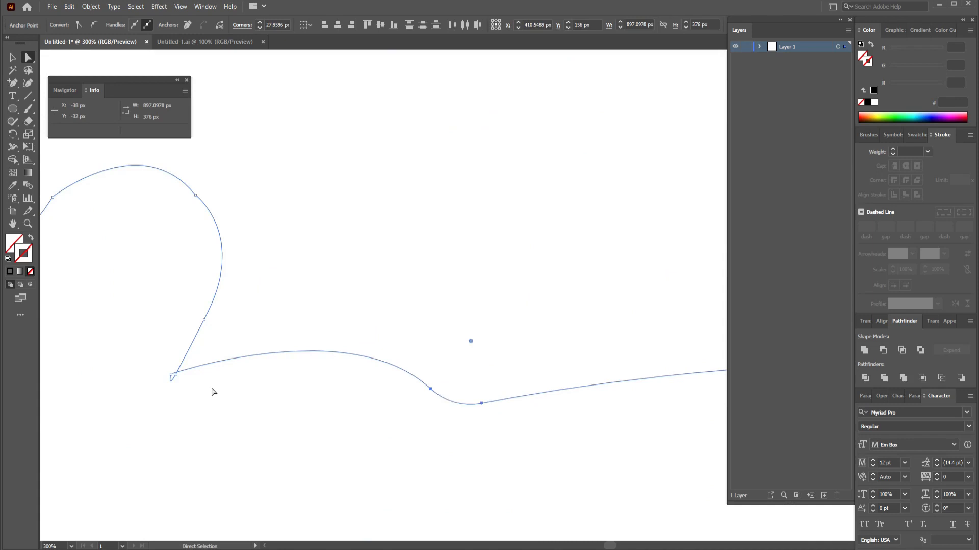
# Tidy the tiny loop at the outline's sharp notch into a small rounded corner.
pyautogui.moveTo(212, 393); pyautogui.dragTo(332, 374)
pyautogui.click(323, 362)
pyautogui.press('Delete')
pyautogui.hotkey('ctrl', 'z')
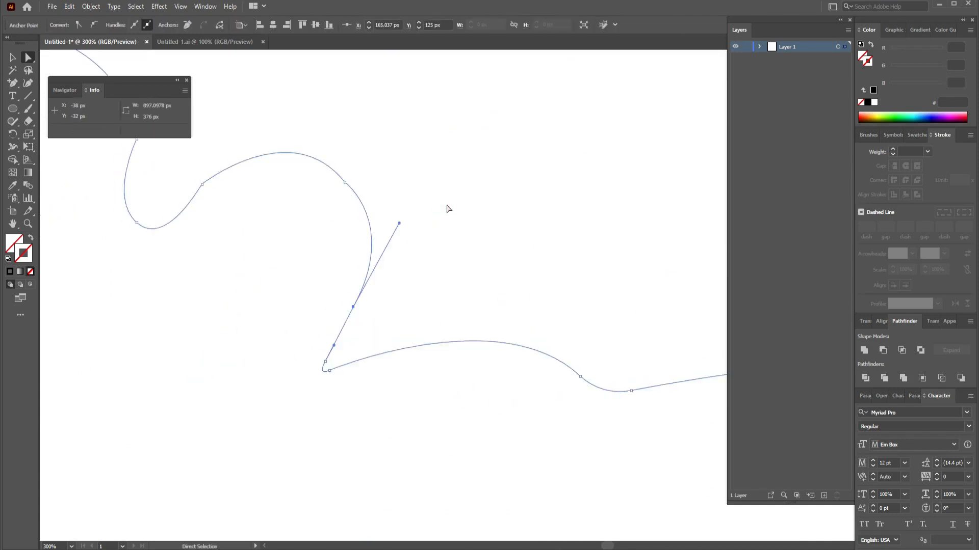
# Move the wave hump's upper anchor to about (159, 66) px and adjust its direction handle for a fuller curve.
pyautogui.moveTo(343, 182); pyautogui.dragTo(341, 177)
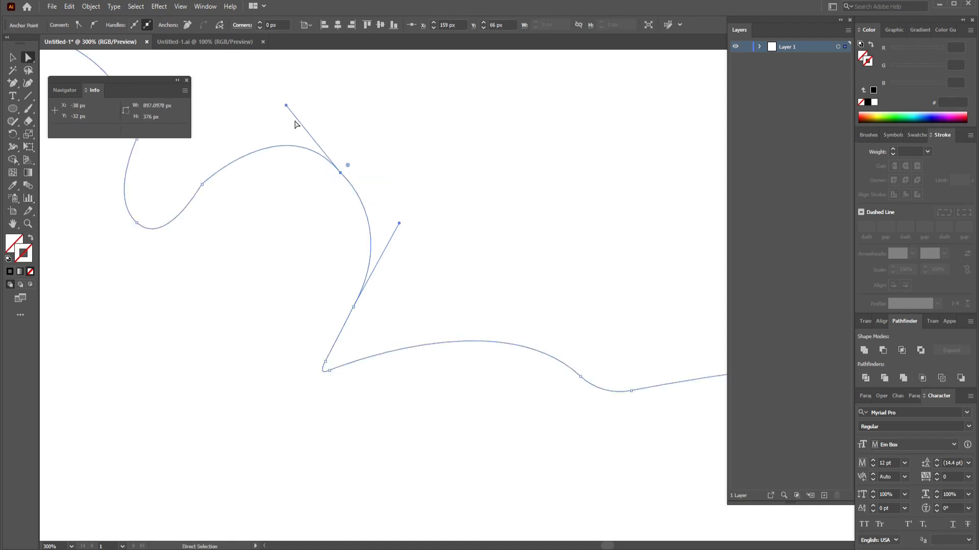
pyautogui.moveTo(289, 108); pyautogui.dragTo(279, 108)
pyautogui.click(312, 147)
pyautogui.click(341, 175)
# Round the corner at (95, 71) px between the wave's first dip and its hump, and deselect the path.
pyautogui.click(202, 184)
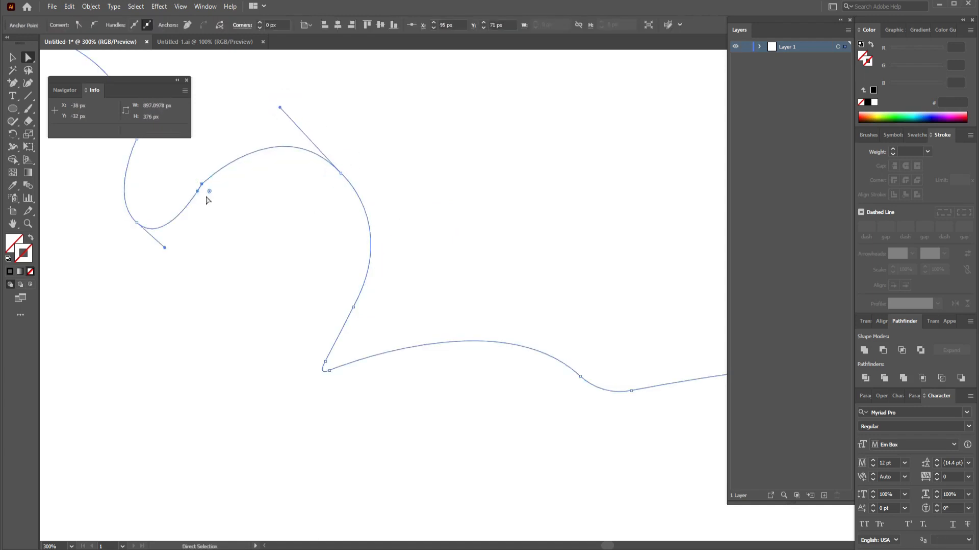
pyautogui.moveTo(210, 192); pyautogui.dragTo(243, 221)
pyautogui.click(219, 191)
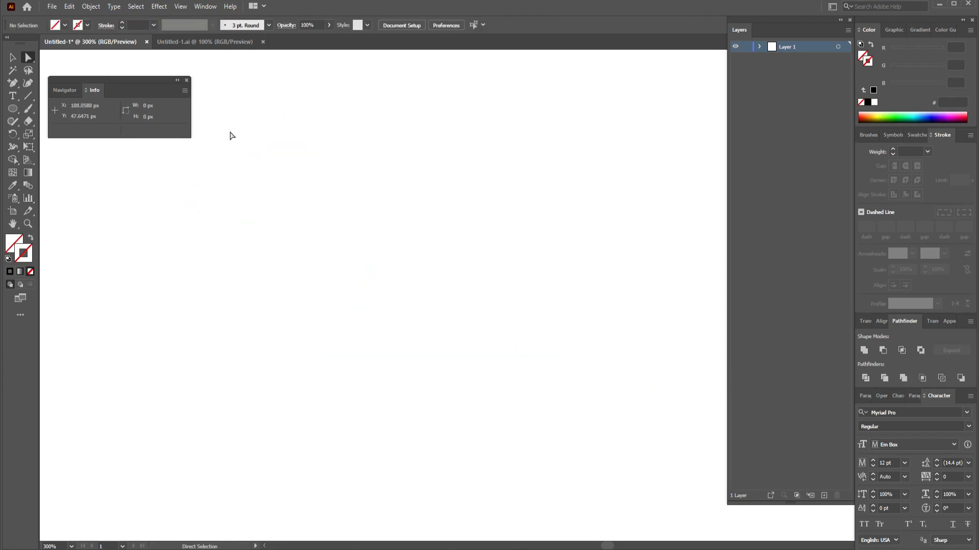
# Paste the white 800 × 250 px wave shape, center it horizontally and vertically on the artboard, and expand Layer 1's contents.
pyautogui.hotkey('ctrl', '-')
pyautogui.hotkey('ctrl', '-')
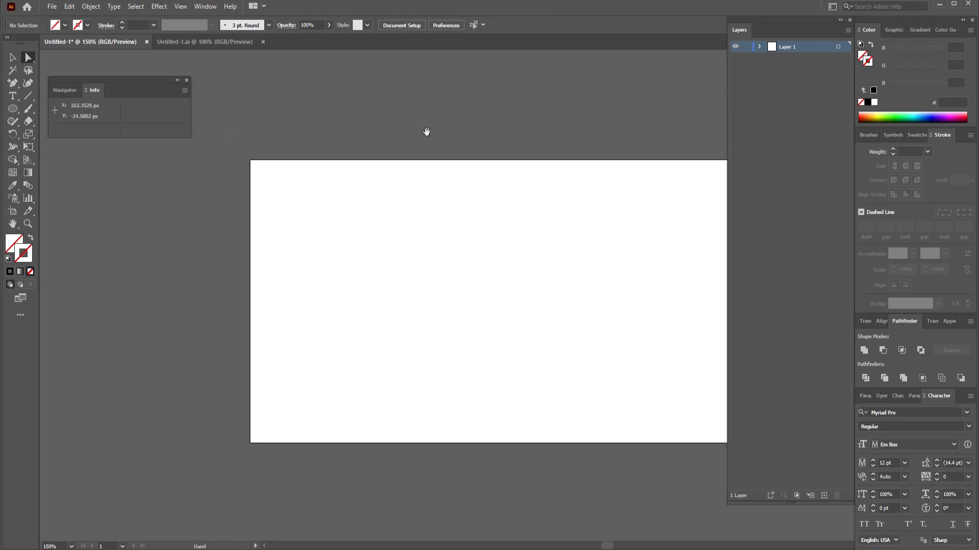
pyautogui.moveTo(426, 133); pyautogui.dragTo(223, 151)
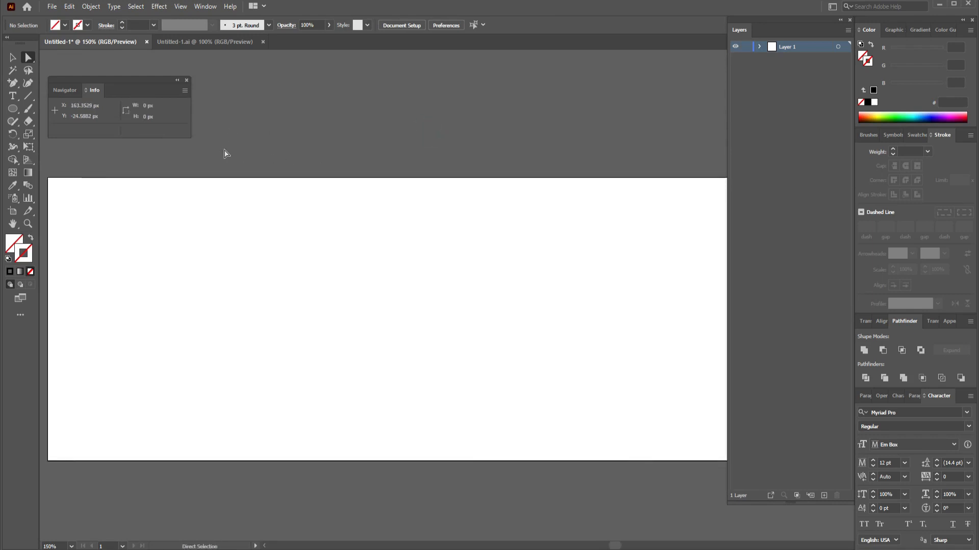
pyautogui.hotkey('ctrl', '-')
pyautogui.moveTo(436, 159); pyautogui.dragTo(292, 197)
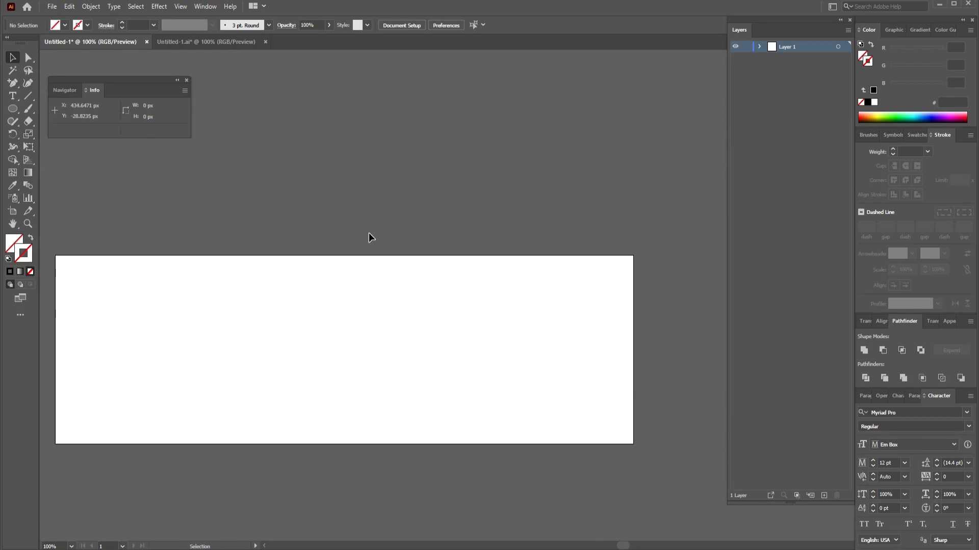
pyautogui.hotkey('ctrl', 'v')
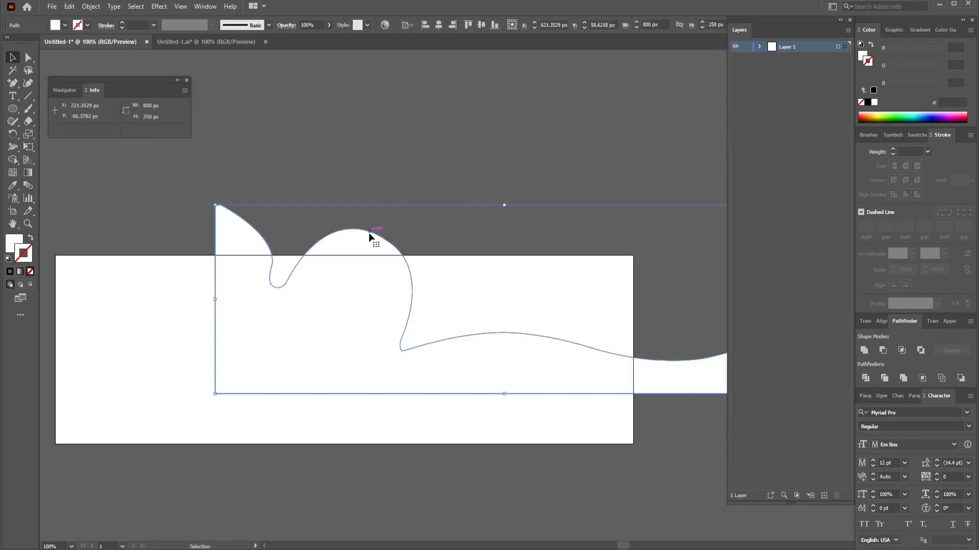
pyautogui.click(438, 24)
pyautogui.click(481, 24)
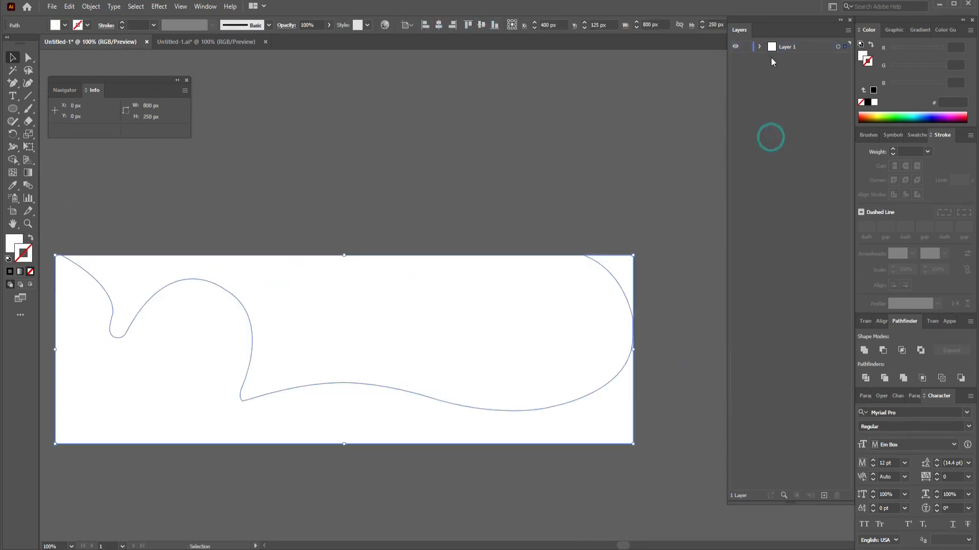
pyautogui.click(759, 46)
pyautogui.click(583, 167)
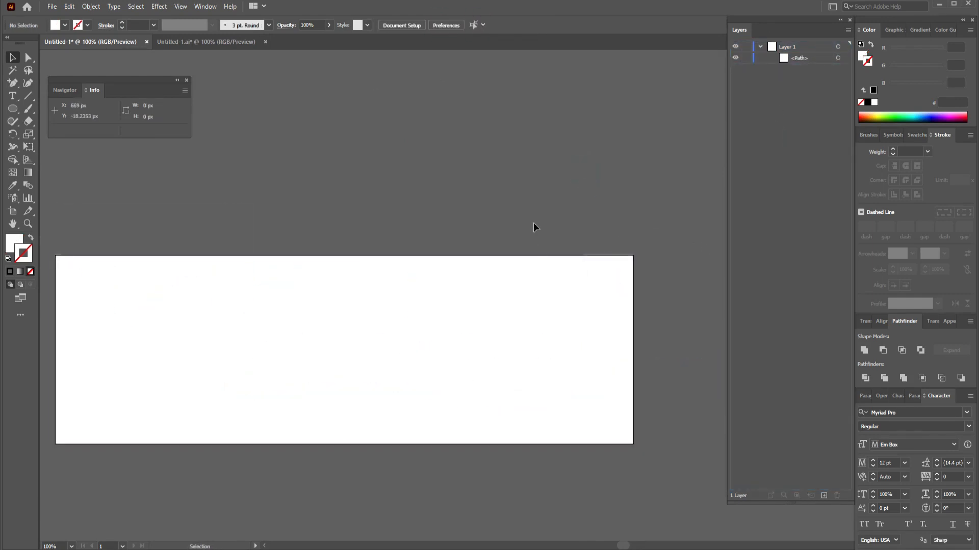
pyautogui.moveTo(476, 175); pyautogui.dragTo(573, 166)
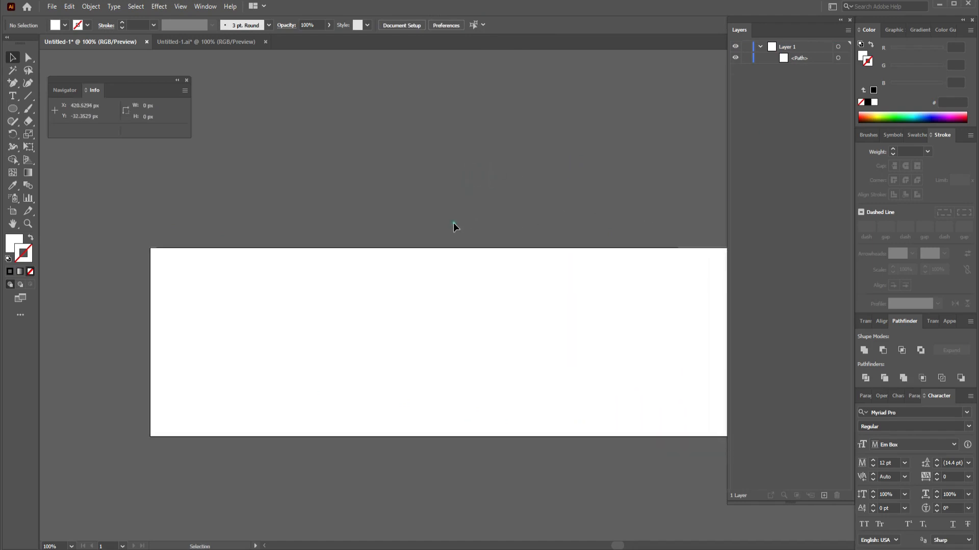
pyautogui.moveTo(454, 222); pyautogui.dragTo(262, 327)
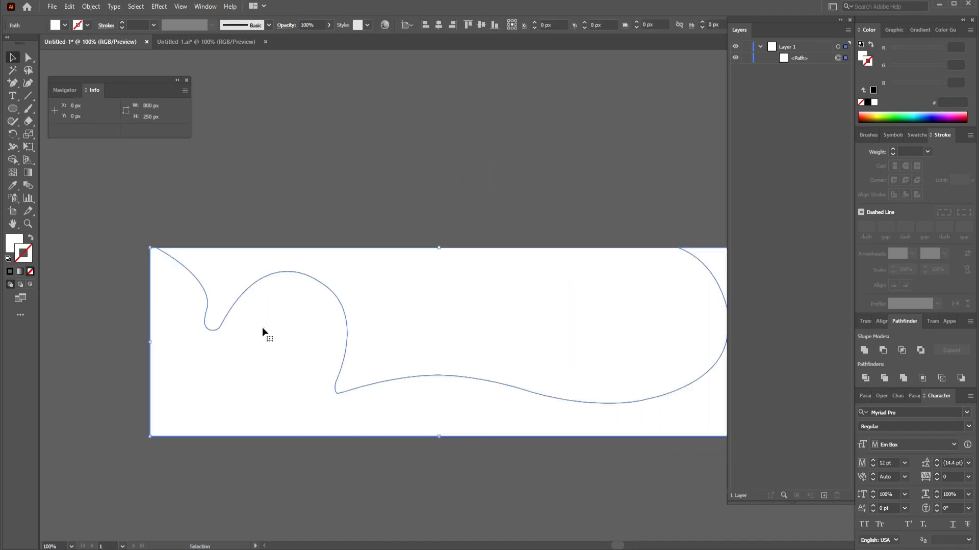
pyautogui.click(12, 243)
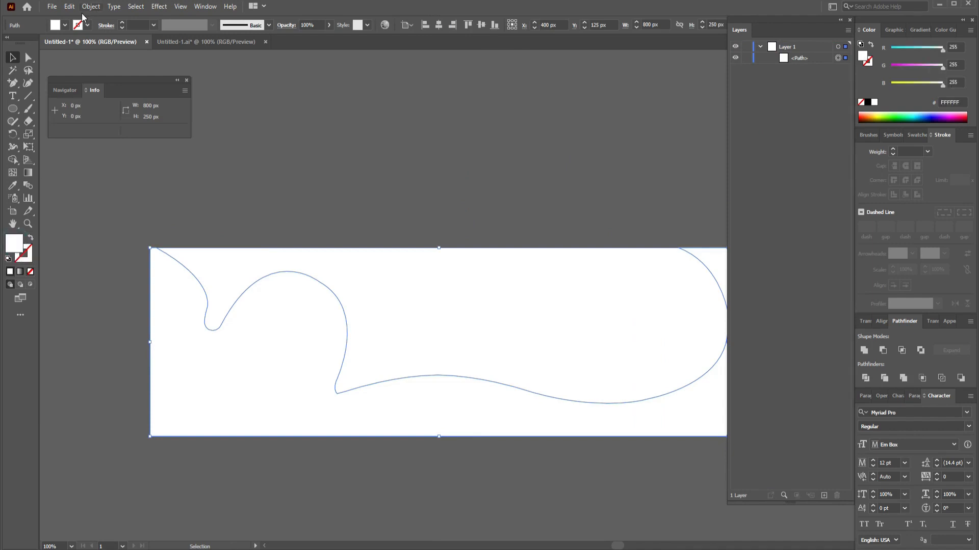
pyautogui.click(64, 26)
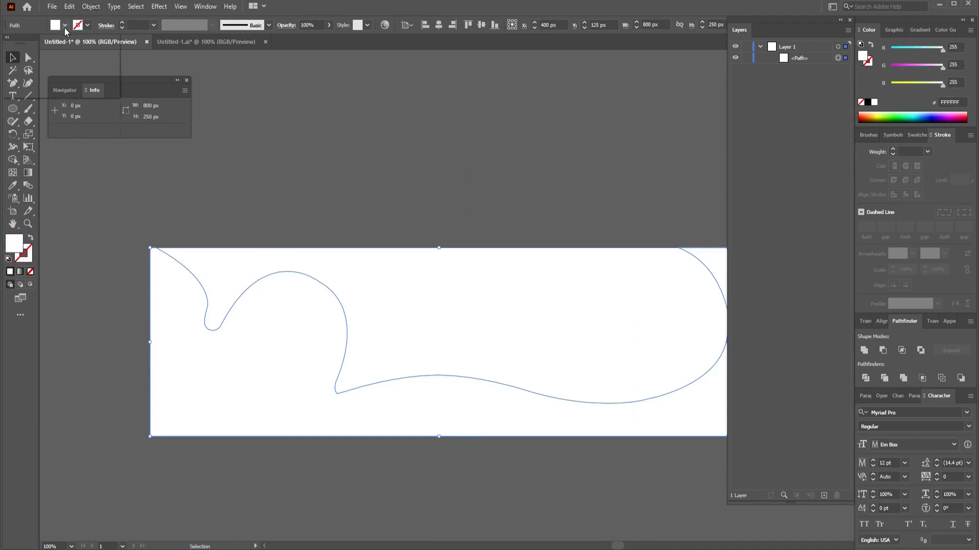
pyautogui.click(222, 90)
pyautogui.click(310, 153)
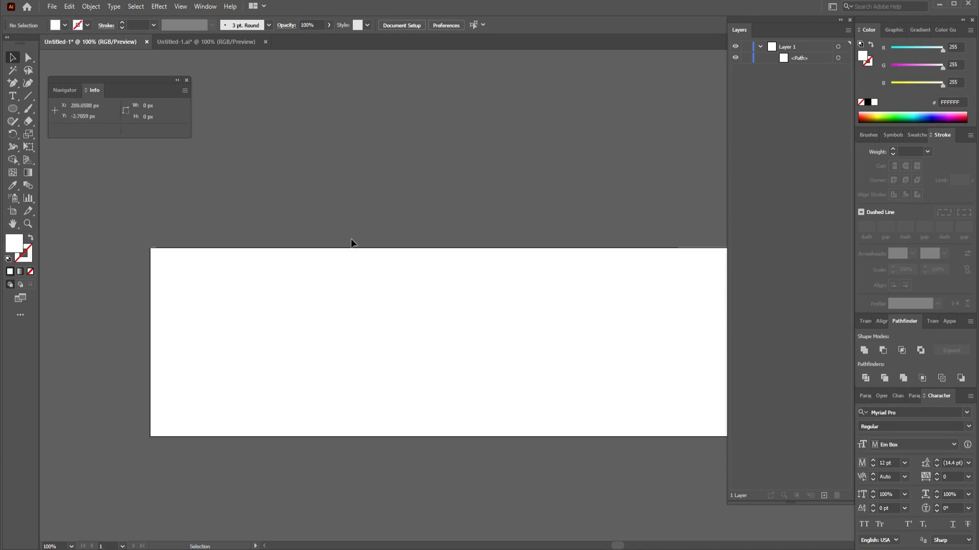
# Draw an 800 × 250 px rectangle and center it horizontally and vertically on the artboard.
pyautogui.moveTo(12, 109); pyautogui.dragTo(46, 111)
pyautogui.click(379, 159)
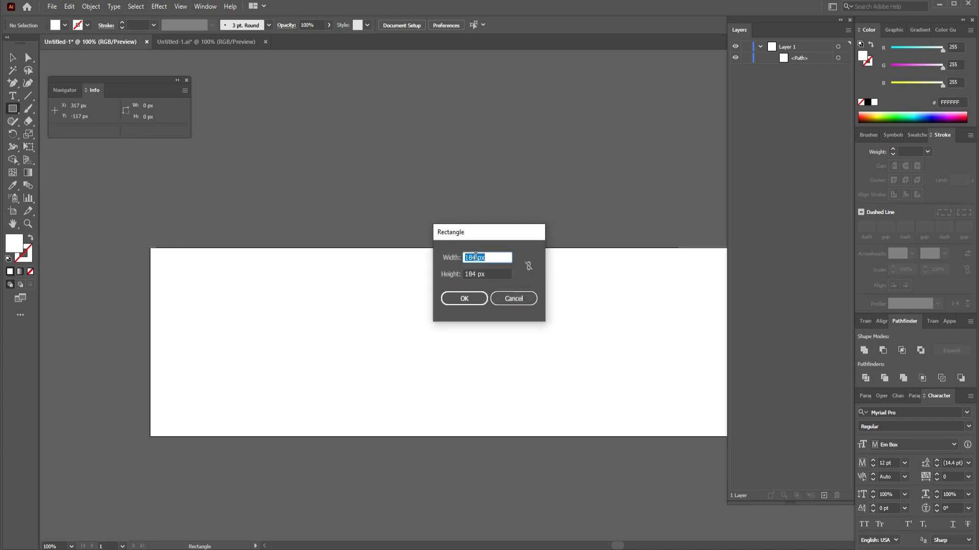
pyautogui.press('Tab')
pyautogui.write('250')
pyautogui.press('Return')
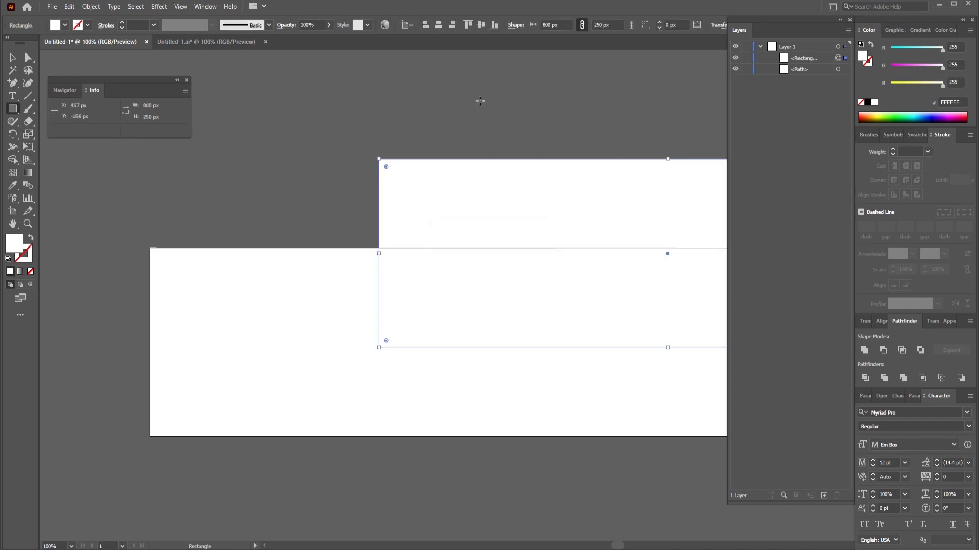
pyautogui.click(439, 29)
pyautogui.click(481, 26)
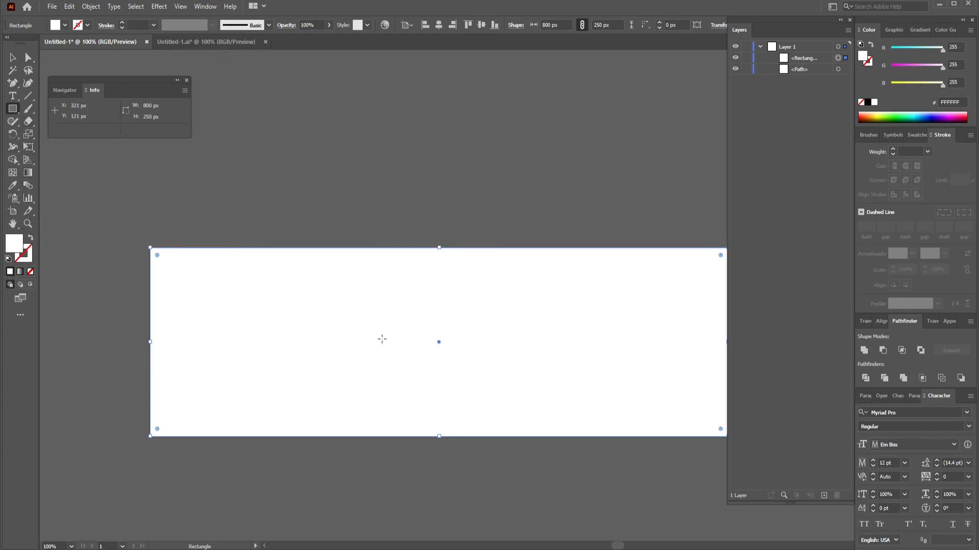
# Paste the 800 × 250 px blue gradient rectangle and place it exactly over the artboard.
pyautogui.press('v')
pyautogui.hotkey('ctrl', 'v')
pyautogui.moveTo(661, 283); pyautogui.dragTo(598, 334)
pyautogui.click(603, 142)
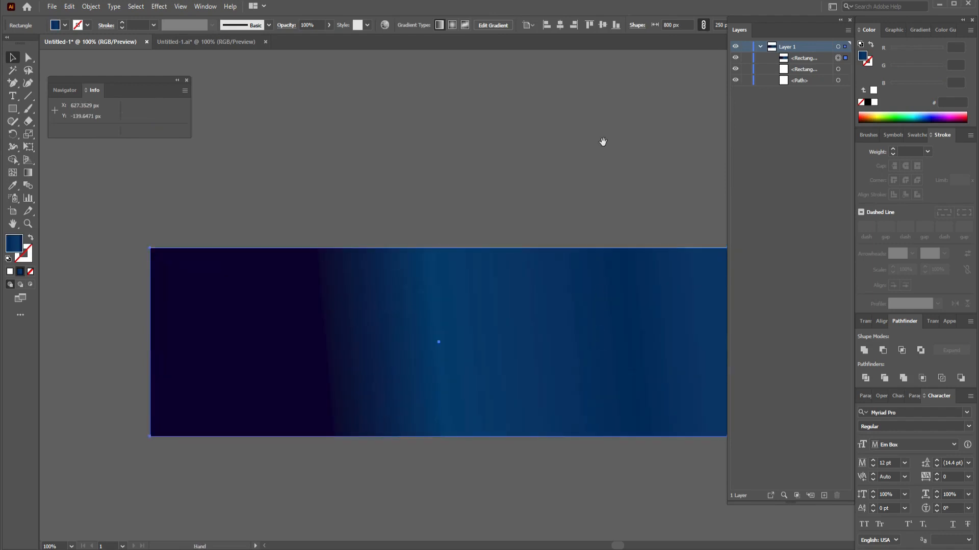
pyautogui.moveTo(603, 142); pyautogui.dragTo(580, 150)
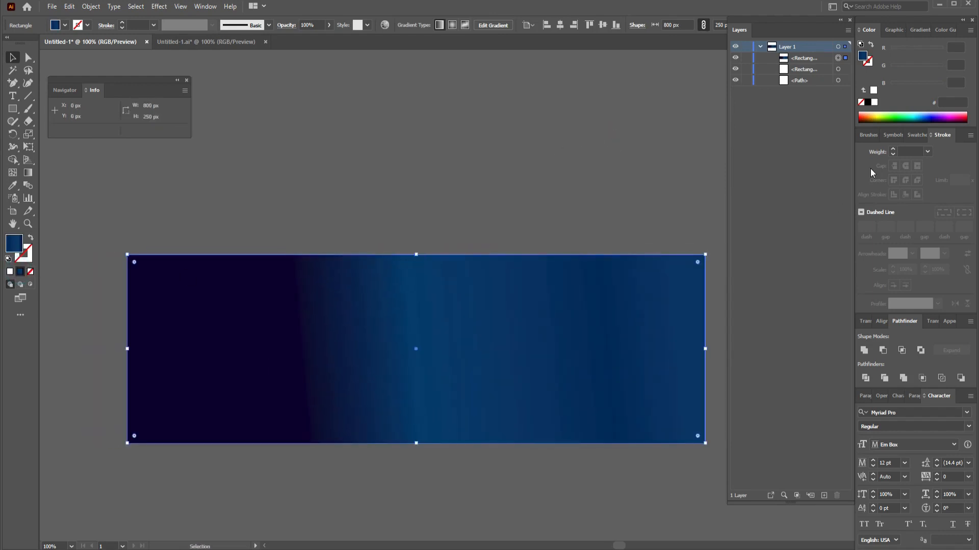
# Remove the plain white rectangle and move the blue gradient rectangle below the white wave path in the stacking order.
pyautogui.click(911, 30)
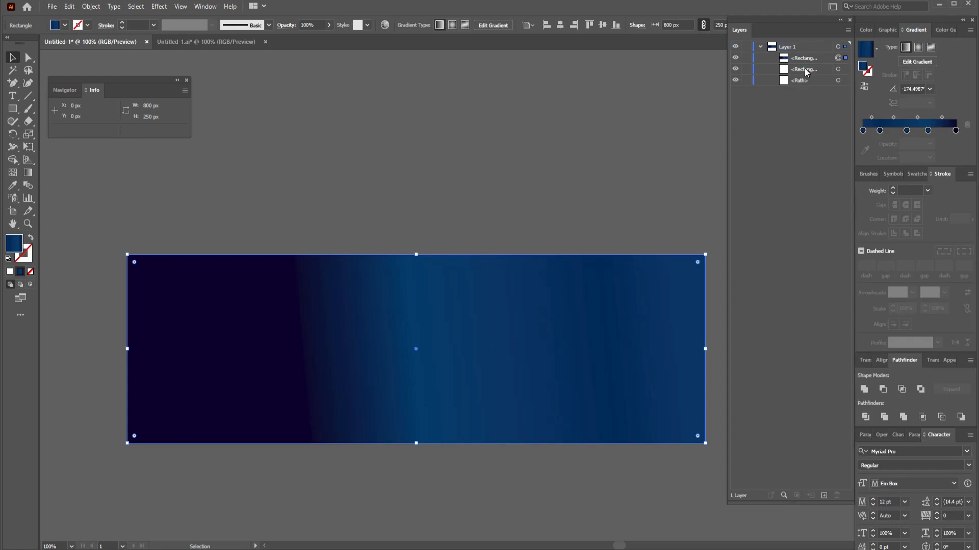
pyautogui.hotkey('ctrl', 'z')
pyautogui.click(359, 145)
pyautogui.moveTo(805, 58); pyautogui.dragTo(800, 73)
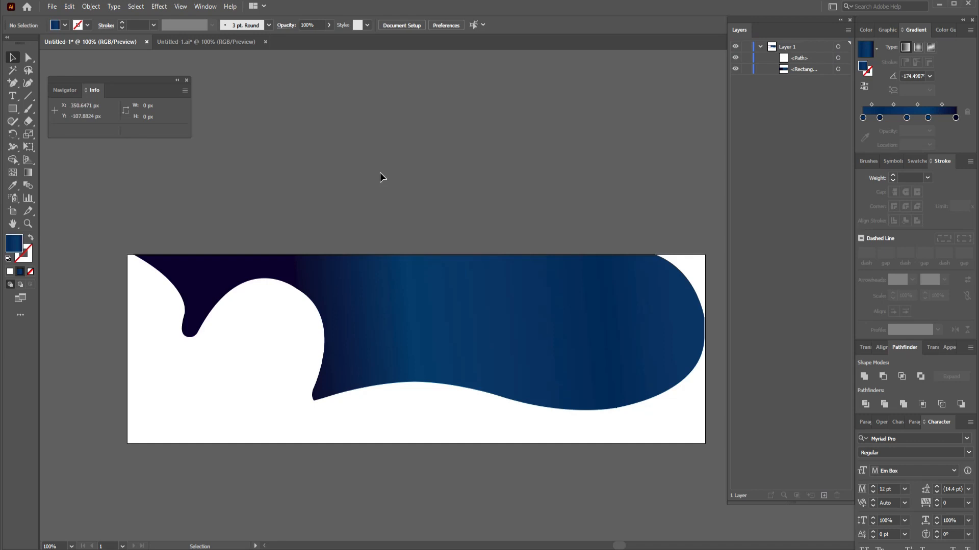
# Place the blue headphones PNG in the document, move it just below the artboard, and embed it.
pyautogui.scroll(-5, 417, 351)
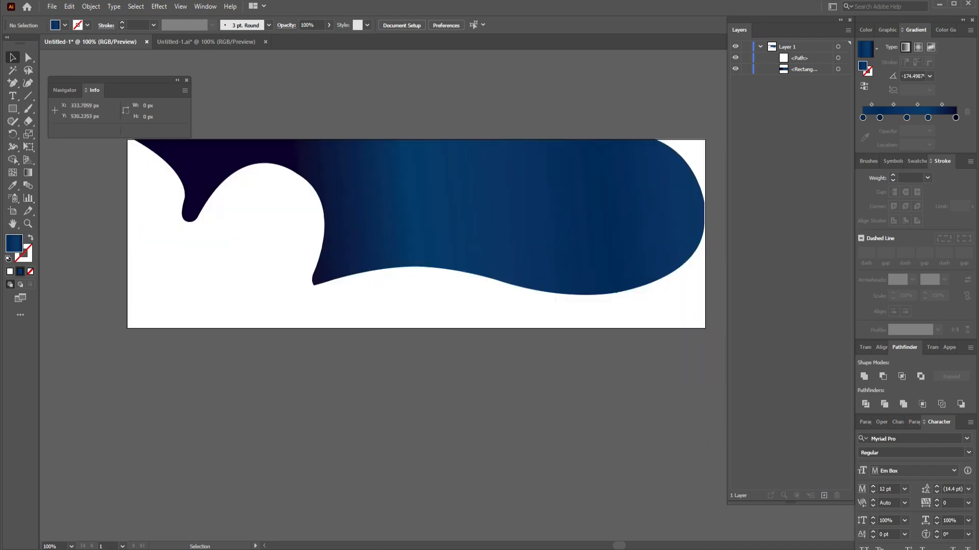
pyautogui.click(453, 479)
pyautogui.hotkey('ctrl', '-')
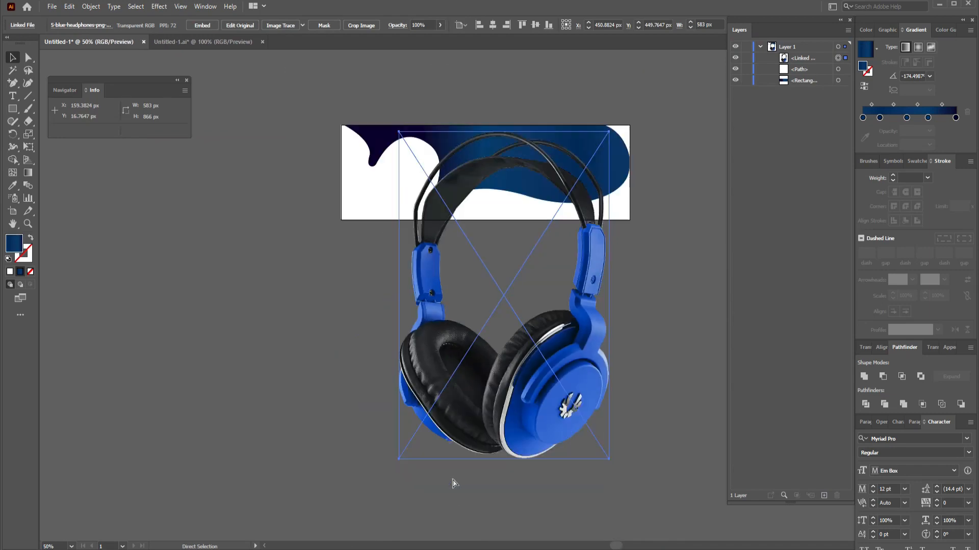
pyautogui.moveTo(499, 379); pyautogui.dragTo(470, 402)
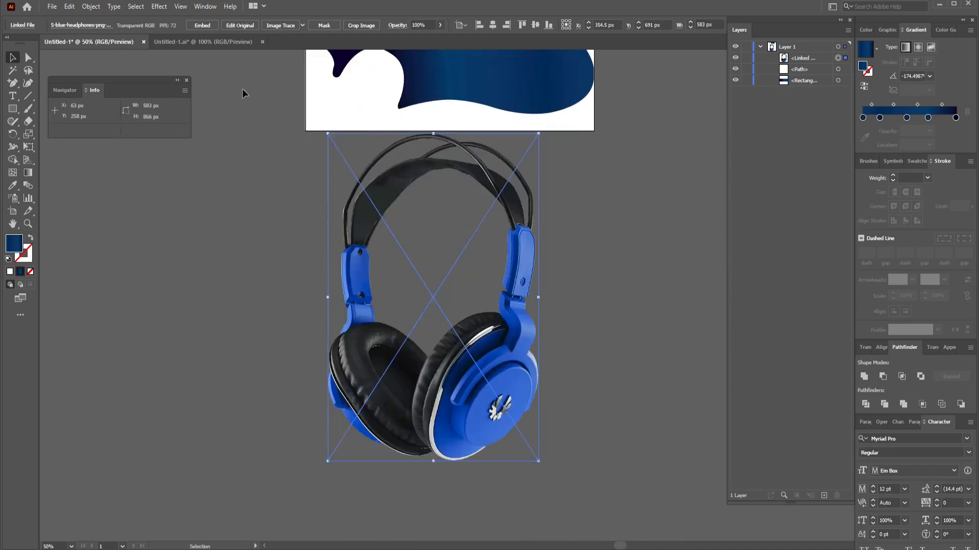
pyautogui.click(195, 27)
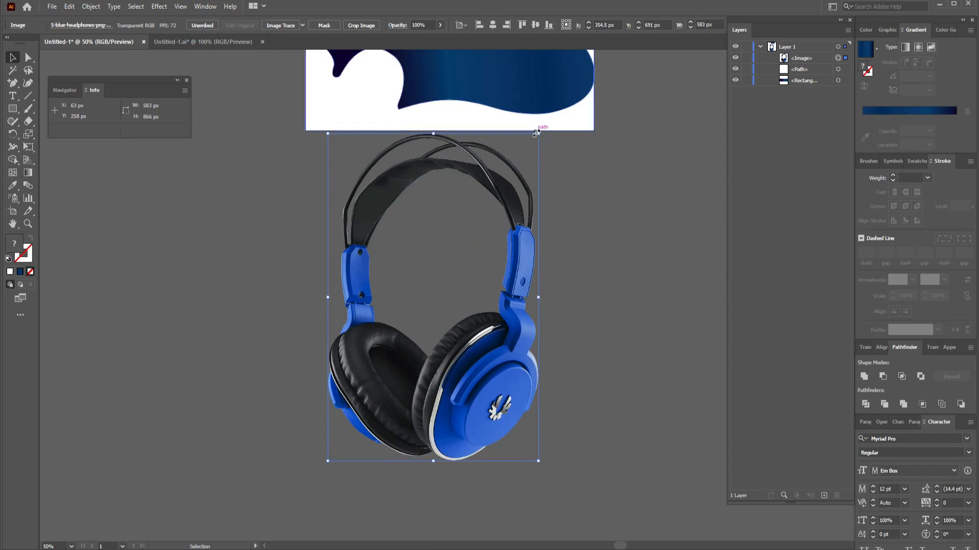
# Scale the headphones image down to about 153 × 228 px and move it onto the banner's white wave hump.
pyautogui.moveTo(536, 133); pyautogui.dragTo(487, 254)
pyautogui.moveTo(513, 301); pyautogui.dragTo(536, 458)
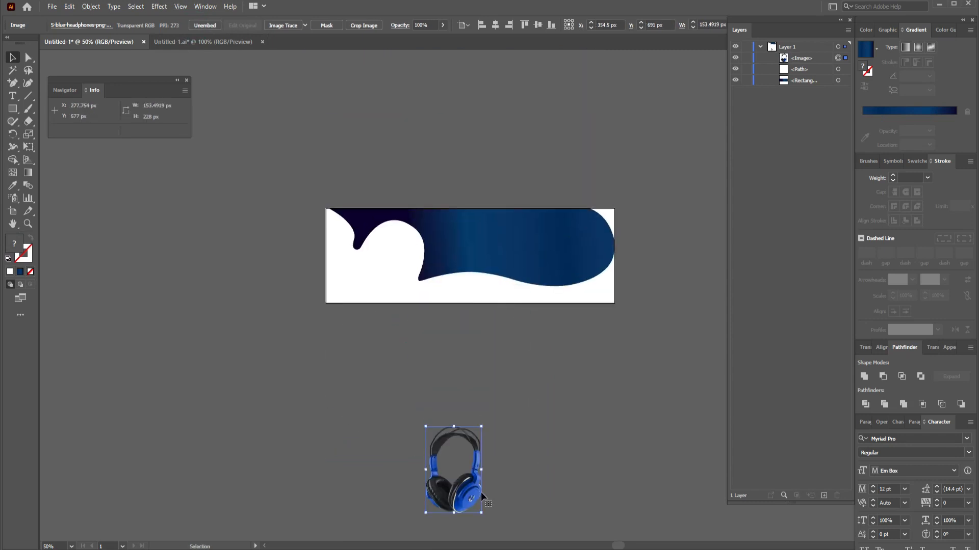
pyautogui.moveTo(473, 497); pyautogui.dragTo(407, 294)
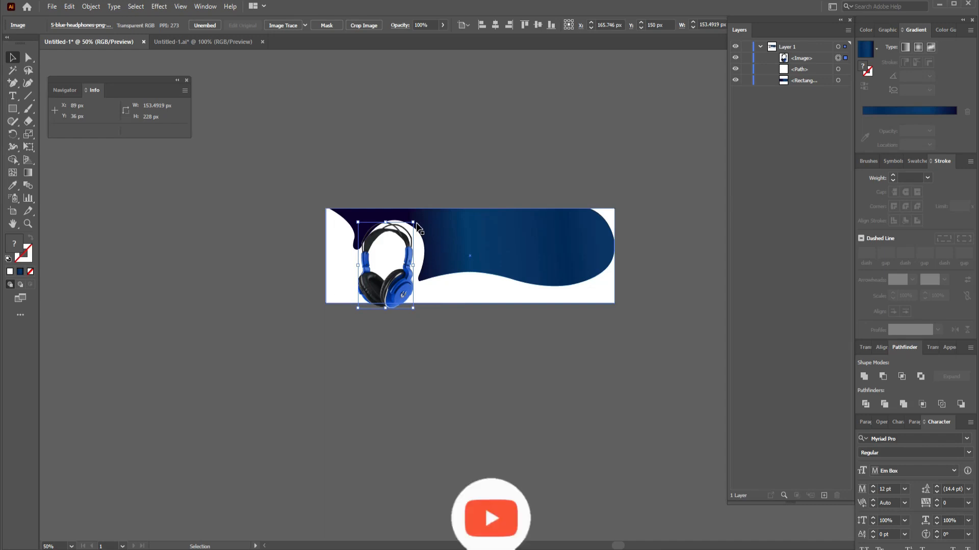
# Rotate the headphones image slightly clockwise so that it follows the slant of the white hump.
pyautogui.hotkey('ctrl', '+')
pyautogui.hotkey('ctrl', '+')
pyautogui.hotkey('ctrl', '+')
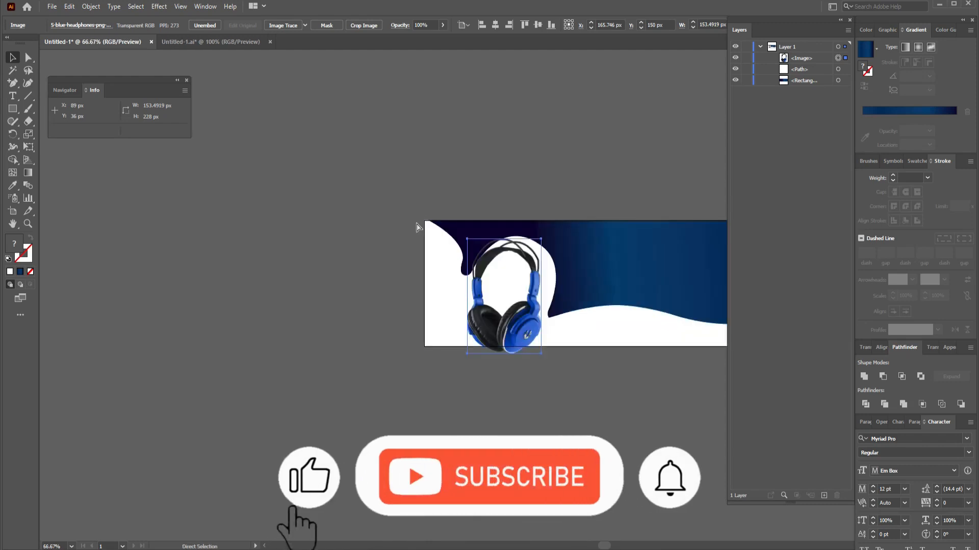
pyautogui.press('space')
pyautogui.moveTo(499, 291); pyautogui.dragTo(420, 286)
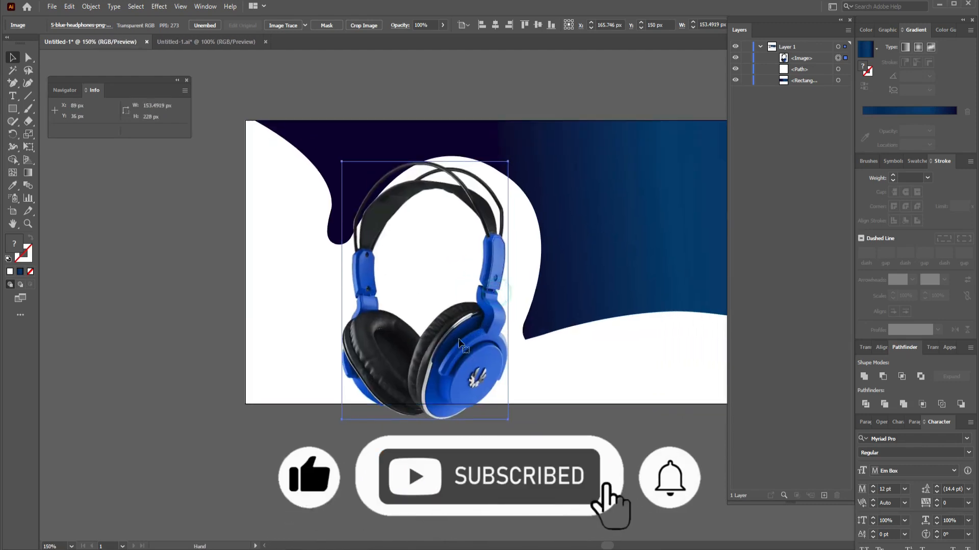
pyautogui.moveTo(510, 157); pyautogui.dragTo(532, 201)
# Nudge the headphones up and right inside the white hump to about X 173 px, Y 137 px, and deselect the image.
pyautogui.press('Up')
pyautogui.press('Up')
pyautogui.press('Up')
pyautogui.press('Up')
pyautogui.press('Up')
pyautogui.press('Up')
pyautogui.press('Up')
pyautogui.press('Up')
pyautogui.press('Up')
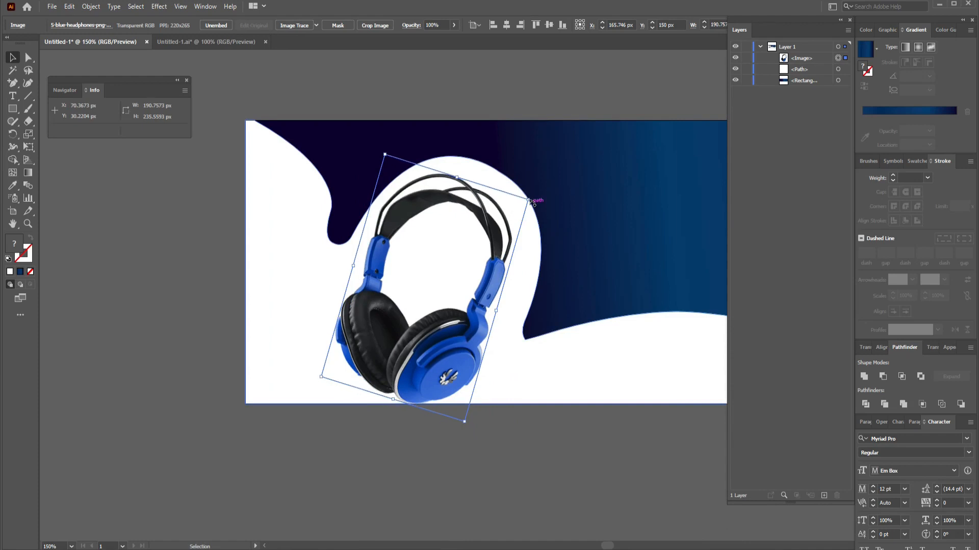
pyautogui.press('Right')
pyautogui.press('Right')
pyautogui.press('Right')
pyautogui.press('Right')
pyautogui.press('Right')
pyautogui.press('Right')
pyautogui.press('Up')
pyautogui.press('Up')
pyautogui.press('Up')
pyautogui.press('Up')
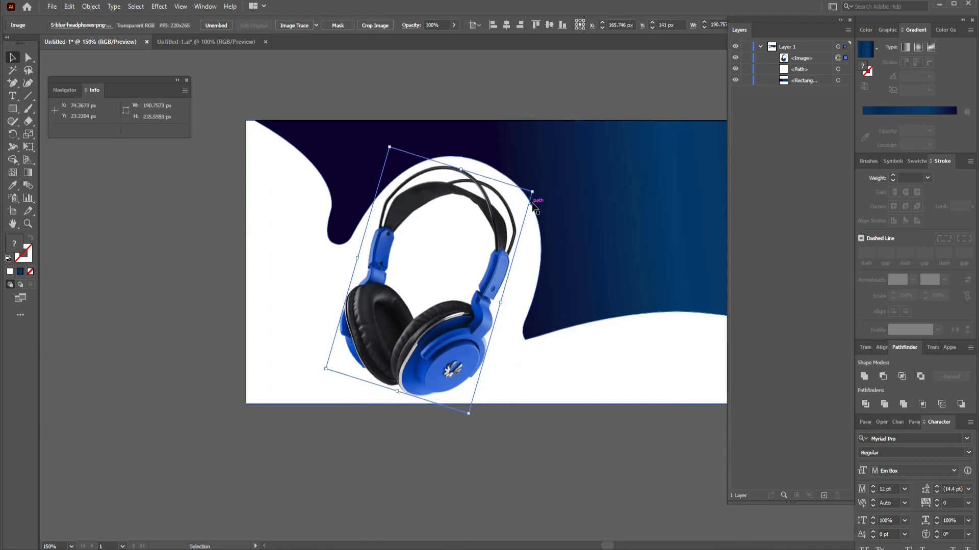
pyautogui.press('Right')
pyautogui.press('Right')
pyautogui.press('Right')
pyautogui.press('Right')
pyautogui.press('Right')
pyautogui.press('Right')
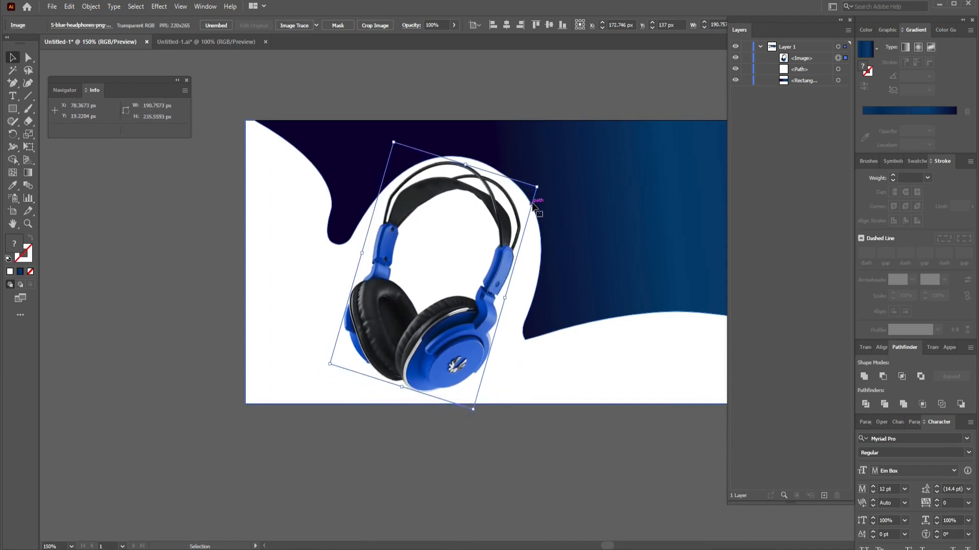
pyautogui.click(558, 456)
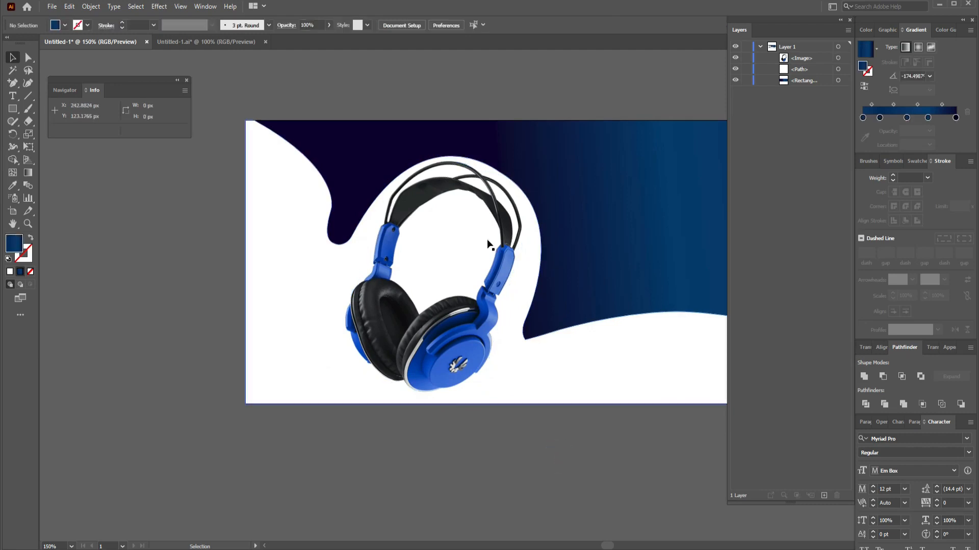
pyautogui.click(13, 109)
pyautogui.click(46, 147)
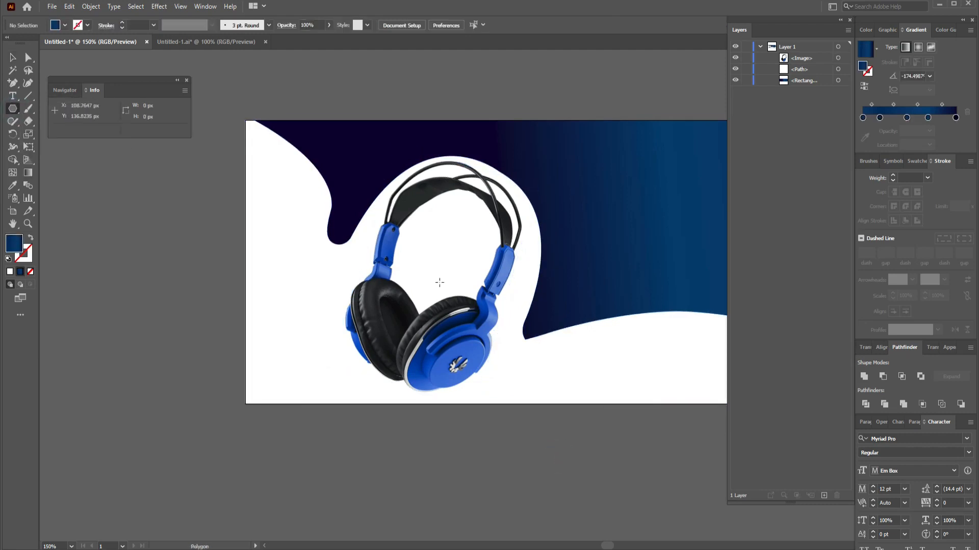
pyautogui.moveTo(440, 275)
pyautogui.mouseDown()
pyautogui.moveTo(426, 163)
pyautogui.moveTo(412, 161)
pyautogui.mouseUp()
pyautogui.hotkey('ctrl', 'z')
# Draw a 206 × 206 px circle around the headphones and remove its fill and stroke.
pyautogui.click(13, 111)
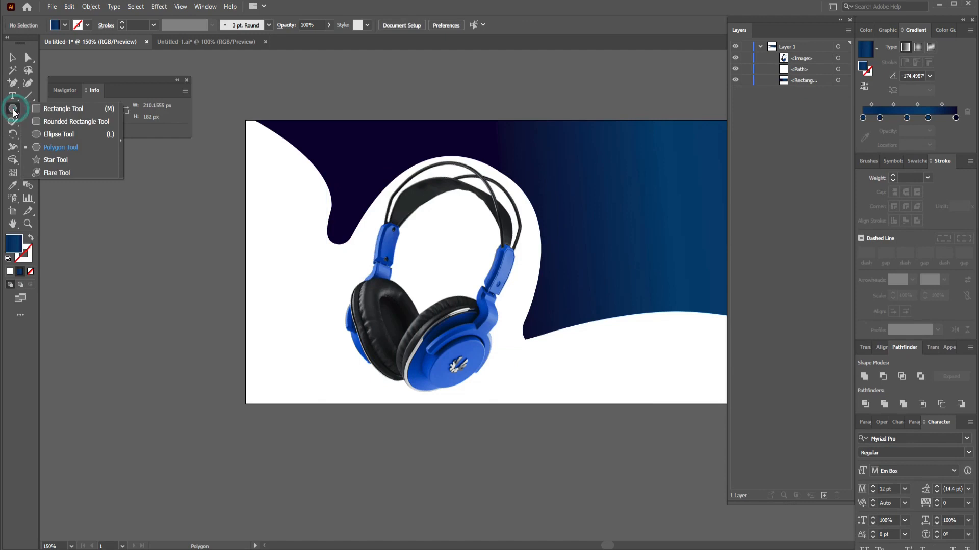
pyautogui.click(45, 136)
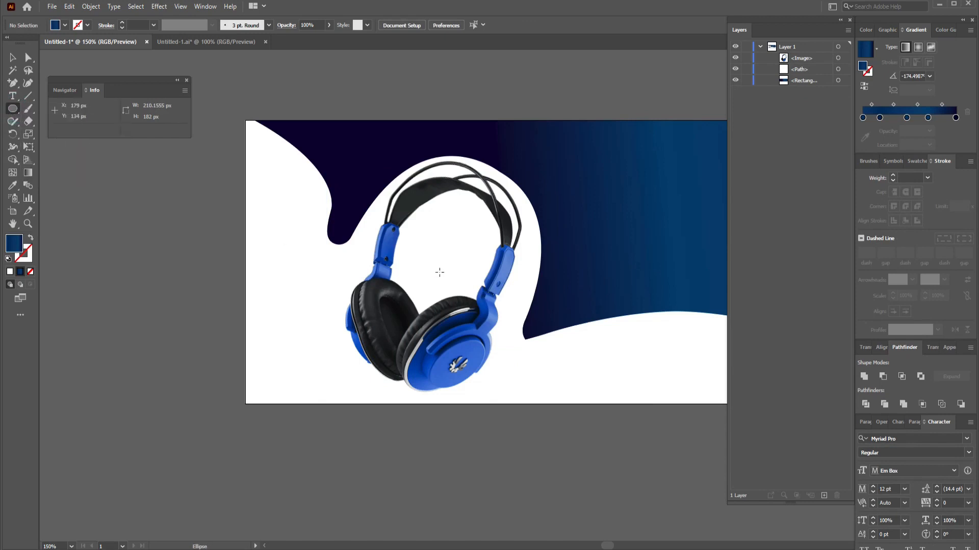
pyautogui.moveTo(439, 273); pyautogui.dragTo(421, 154)
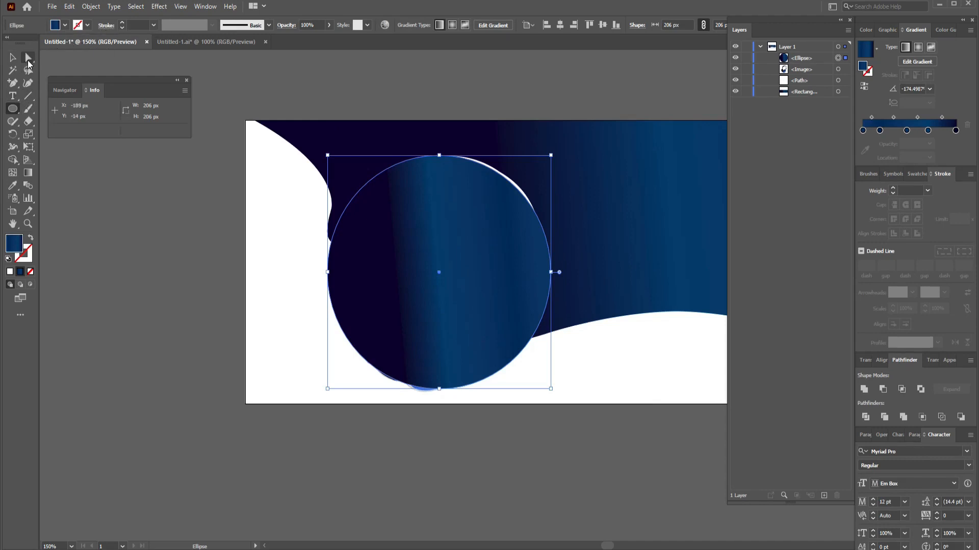
pyautogui.click(30, 238)
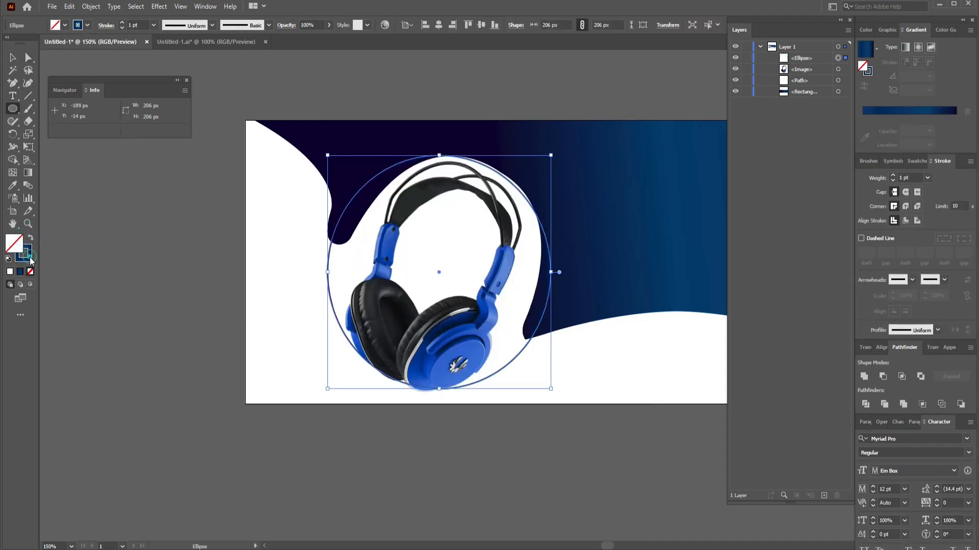
pyautogui.click(30, 260)
pyautogui.click(30, 271)
pyautogui.press('v')
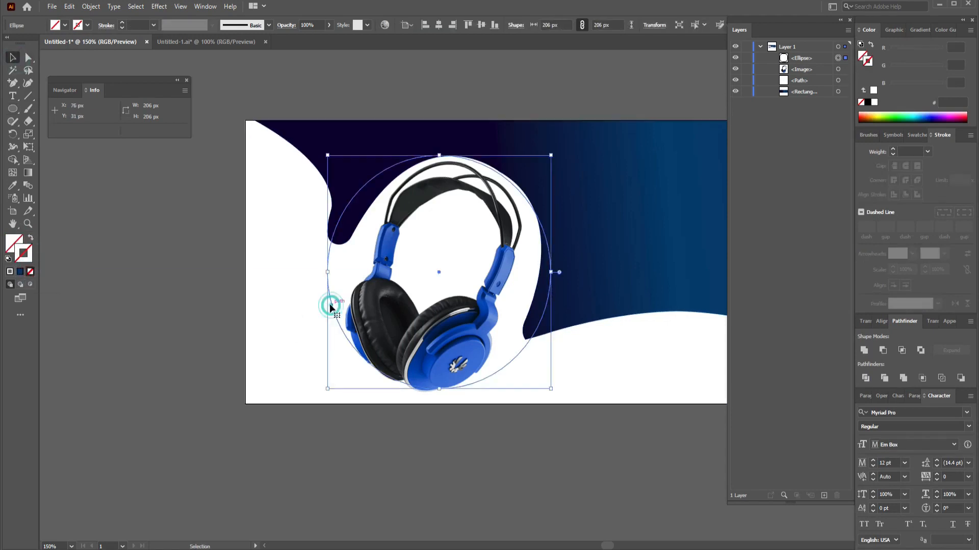
# Move the circle's left anchor to (89, 156) px, pull its right anchor inward, and lower its bottom anchor to (178, 241) px.
pyautogui.press('a')
pyautogui.moveTo(328, 272); pyautogui.dragTo(341, 297)
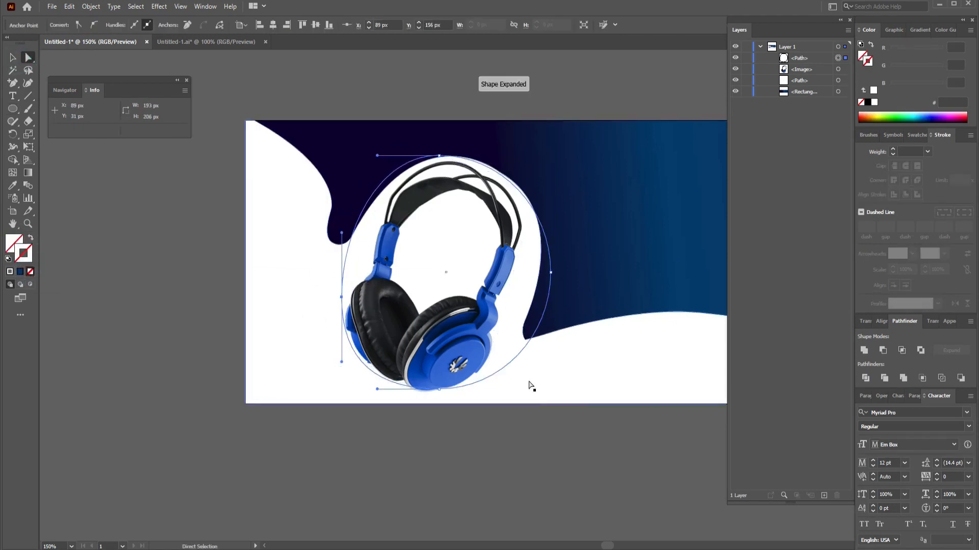
pyautogui.moveTo(550, 273); pyautogui.dragTo(530, 298)
pyautogui.moveTo(439, 389); pyautogui.dragTo(438, 393)
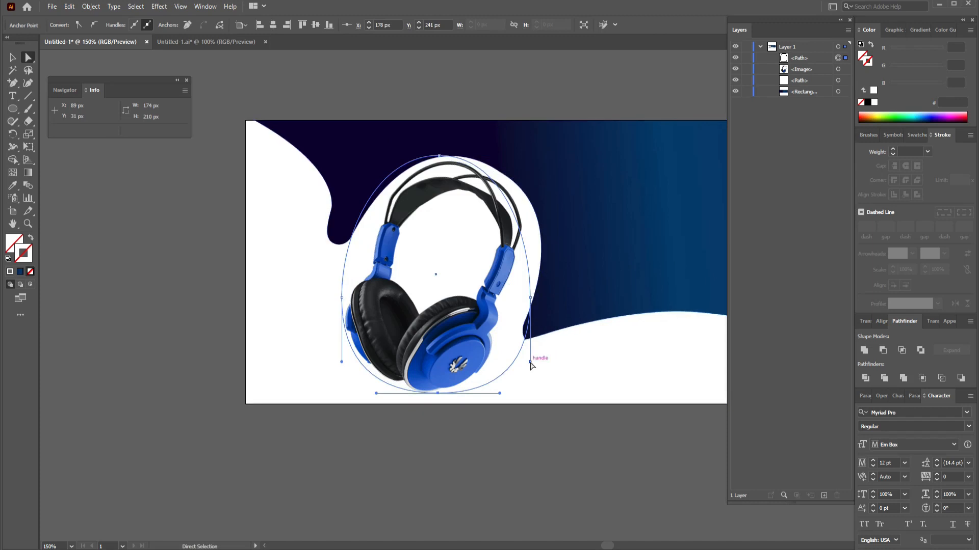
# Tilt the oval by moving its top anchor to (199, 34) px and adjusting the direction handles of its right and top anchors.
pyautogui.moveTo(530, 362); pyautogui.dragTo(516, 360)
pyautogui.moveTo(439, 155); pyautogui.dragTo(460, 158)
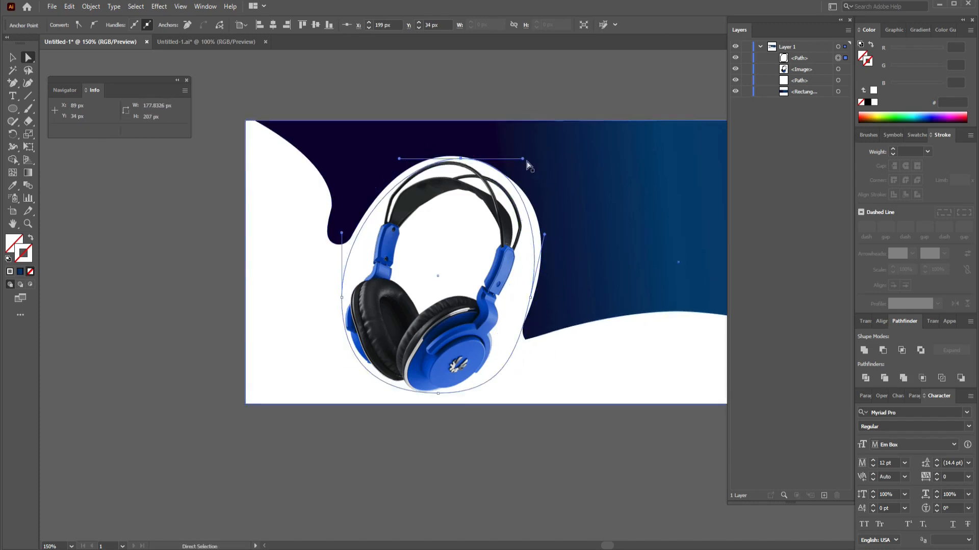
pyautogui.moveTo(527, 164); pyautogui.dragTo(526, 175)
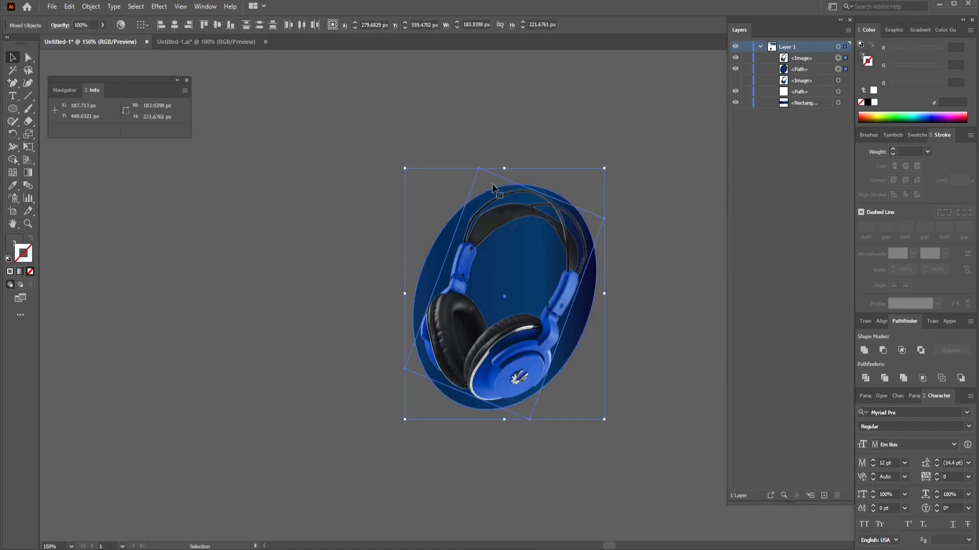
# Undo the trial move of the headphones and oval, and delete the spare copy of the headphones image.
pyautogui.moveTo(518, 291); pyautogui.dragTo(501, 294)
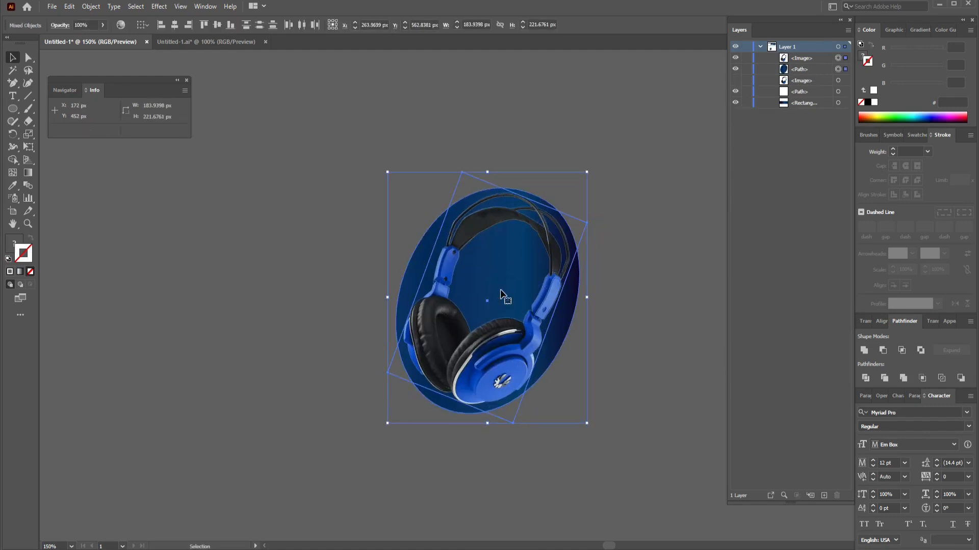
pyautogui.hotkey('ctrl', 'z')
pyautogui.click(607, 246)
pyautogui.click(554, 279)
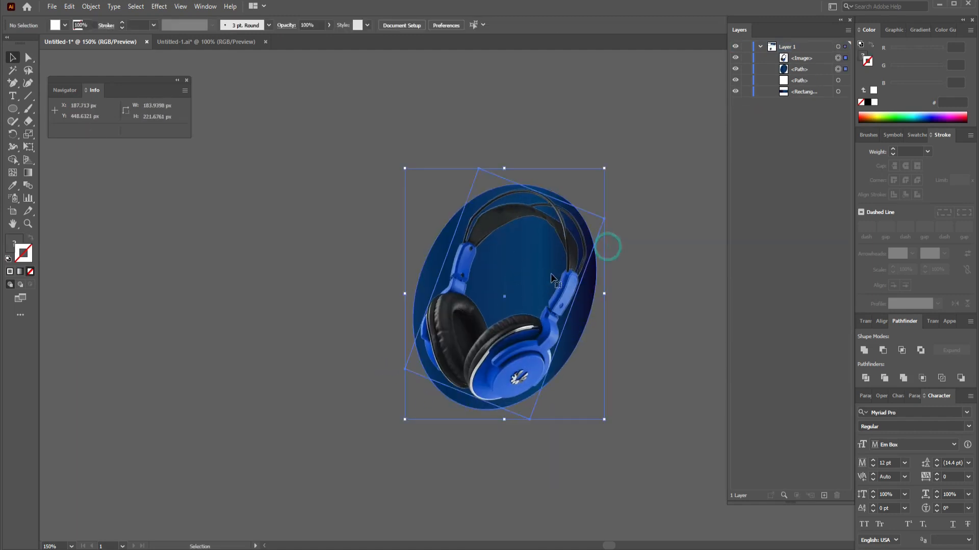
# Move the oval and headphones together onto the banner's white hump, at about X 182 px, Y 142 px.
pyautogui.scroll(3, 623, 262)
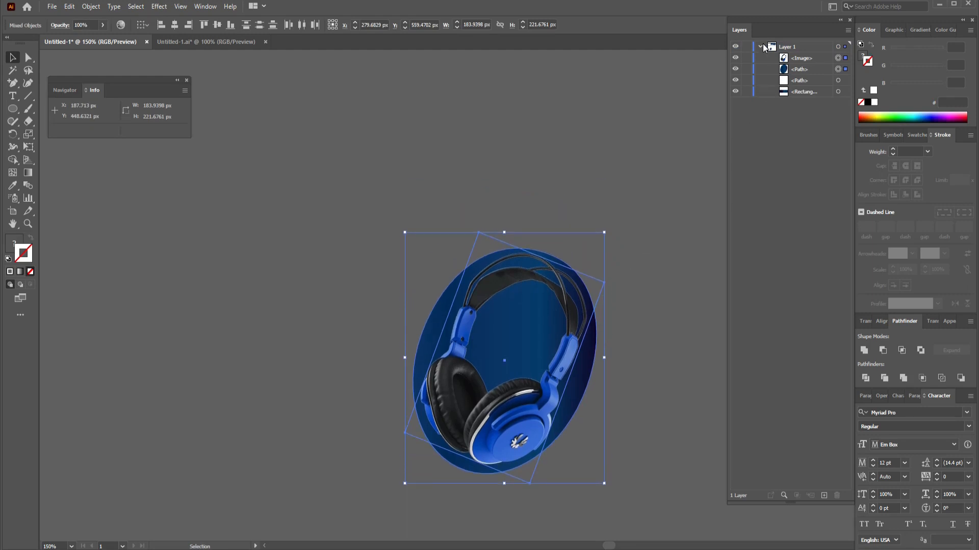
pyautogui.click(760, 46)
pyautogui.moveTo(531, 345); pyautogui.dragTo(515, 175)
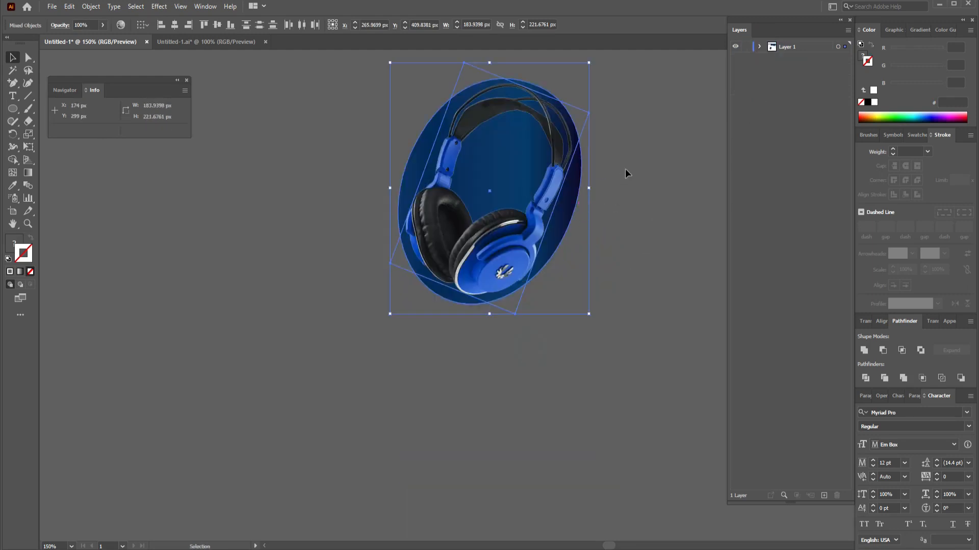
pyautogui.scroll(10, 625, 173)
pyautogui.moveTo(491, 375); pyautogui.dragTo(427, 170)
pyautogui.scroll(9, 586, 169)
pyautogui.hscroll(2, 586, 169)
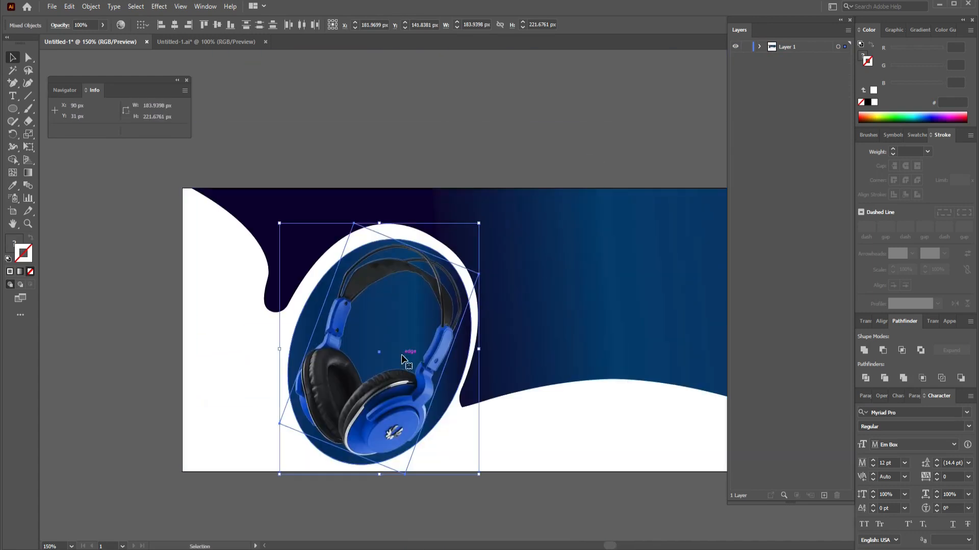
# Nudge the oval and headphones 3 px left and 5 px up inside the white hump, and deselect them.
pyautogui.press('Left')
pyautogui.press('Left')
pyautogui.press('Left')
pyautogui.press('Left')
pyautogui.press('Up')
pyautogui.press('Up')
pyautogui.press('Up')
pyautogui.press('Up')
pyautogui.press('Up')
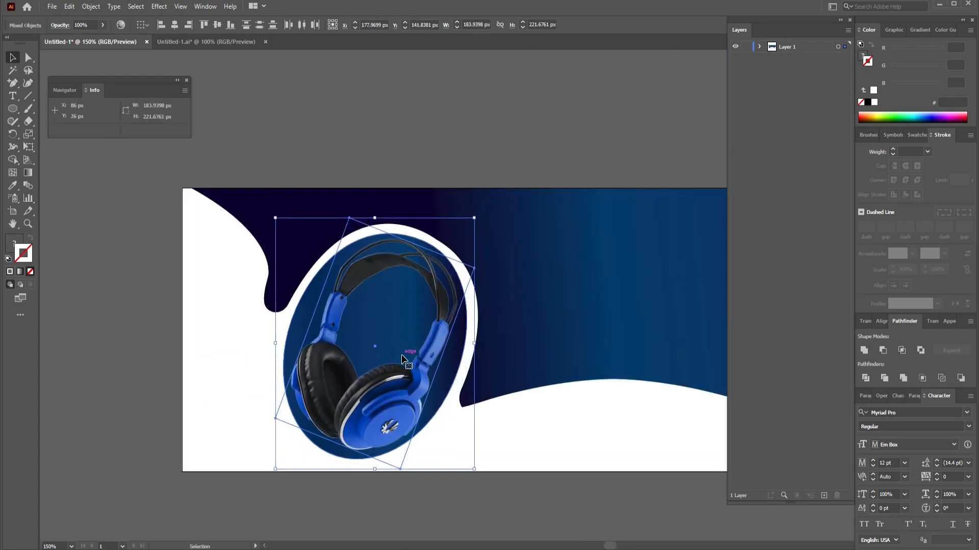
pyautogui.press('Right')
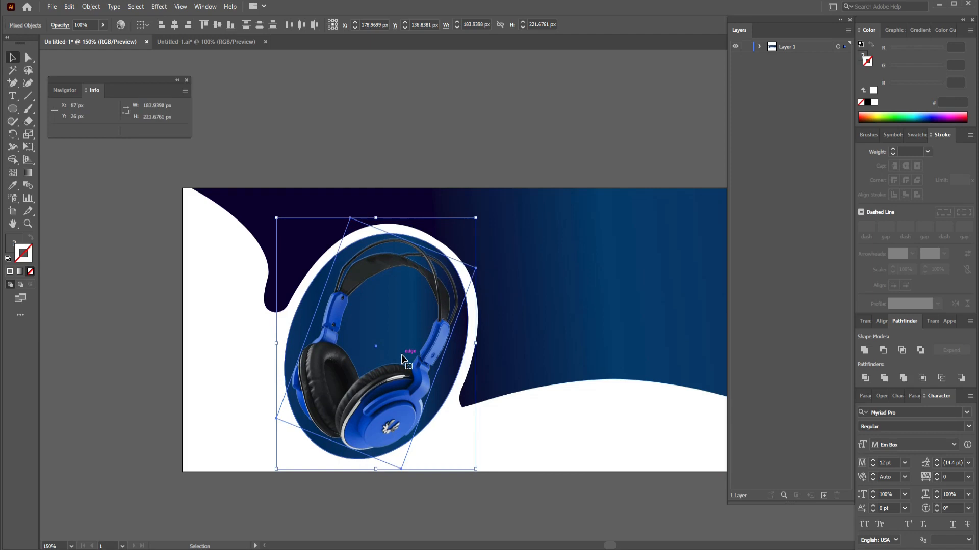
pyautogui.click(560, 514)
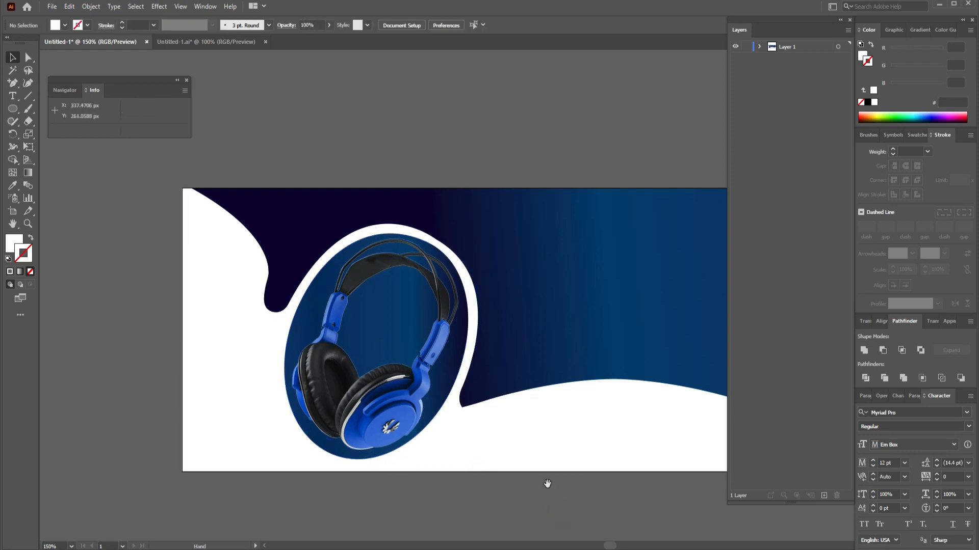
# Bring the six images from the icon folder in File Explorer onto the Illustrator canvas, with the phone-call icon set apart below the banner.
pyautogui.moveTo(548, 486); pyautogui.dragTo(577, 218)
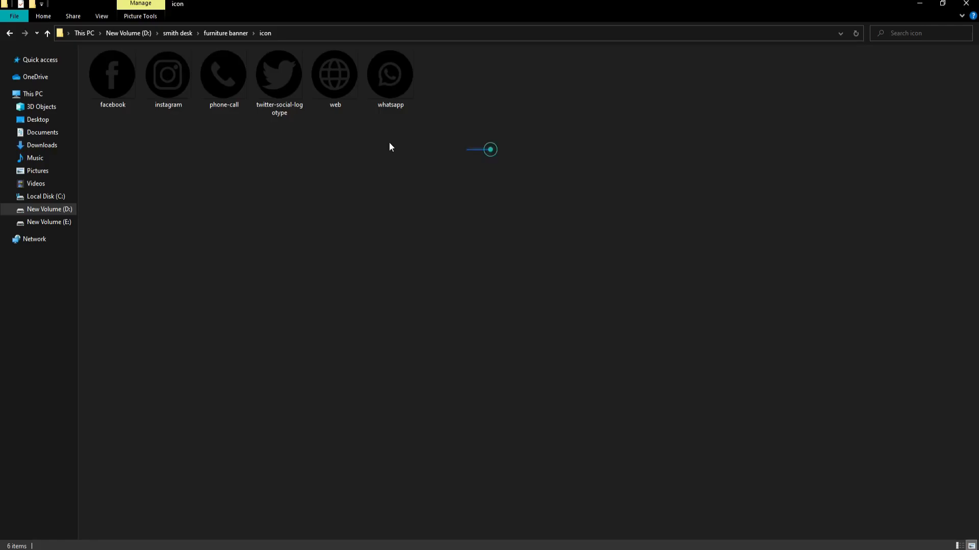
pyautogui.moveTo(490, 148); pyautogui.dragTo(97, 63)
pyautogui.moveTo(270, 83); pyautogui.dragTo(418, 411)
pyautogui.moveTo(504, 377); pyautogui.dragTo(507, 379)
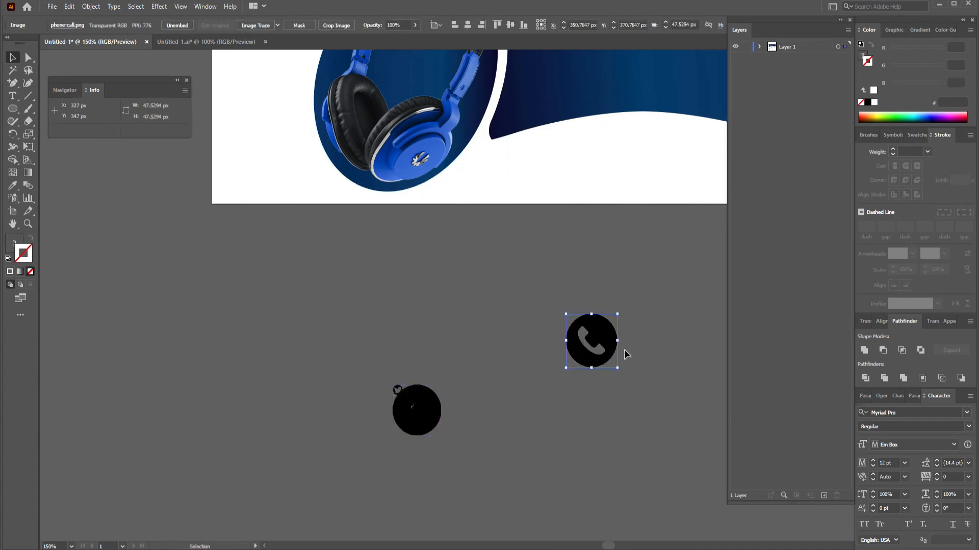
# Trace the phone-call icon image with an Image Trace preset and expand the result into vector shapes.
pyautogui.click(286, 25)
pyautogui.click(306, 127)
pyautogui.click(91, 6)
pyautogui.click(124, 136)
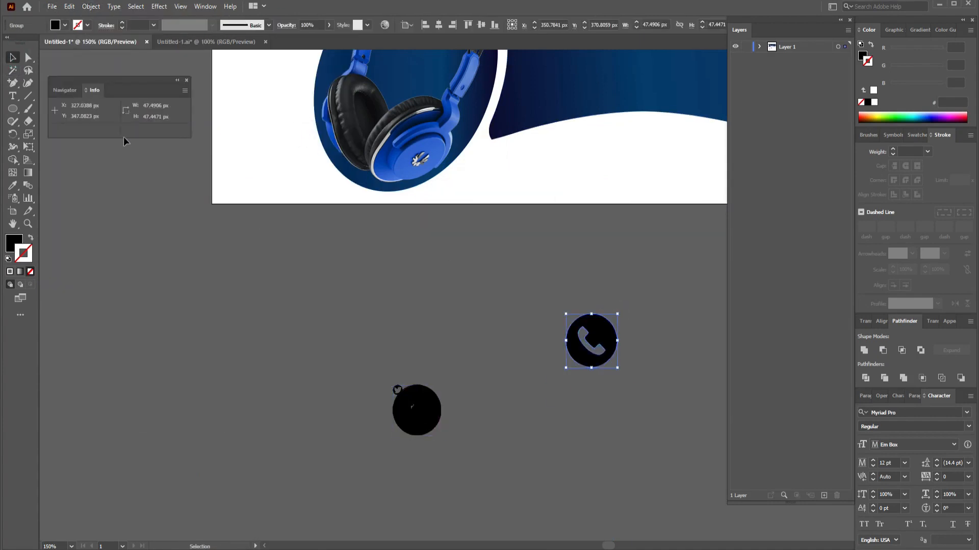
# Try filling the phone icon with RGB Red and with the orange swatch R=241 G=90 B=36.
pyautogui.click(65, 25)
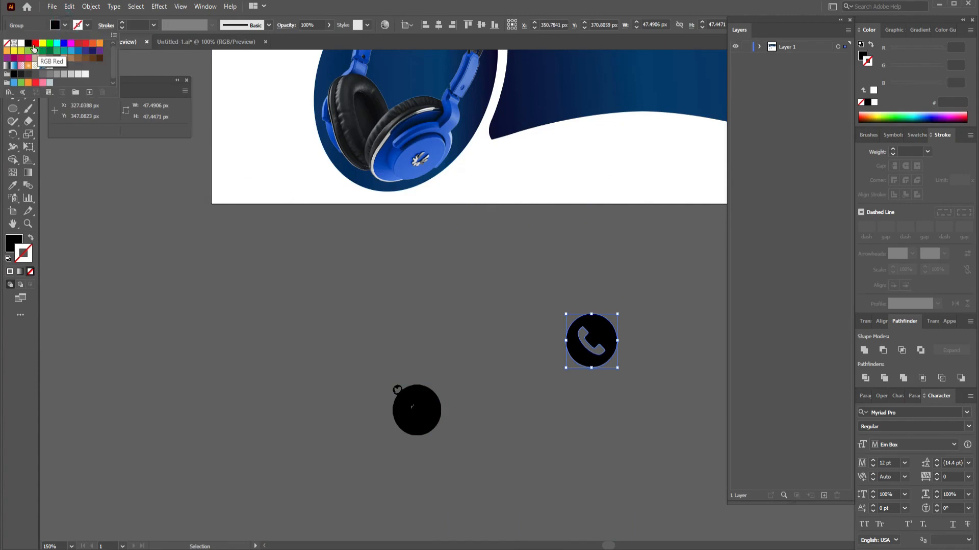
pyautogui.click(36, 44)
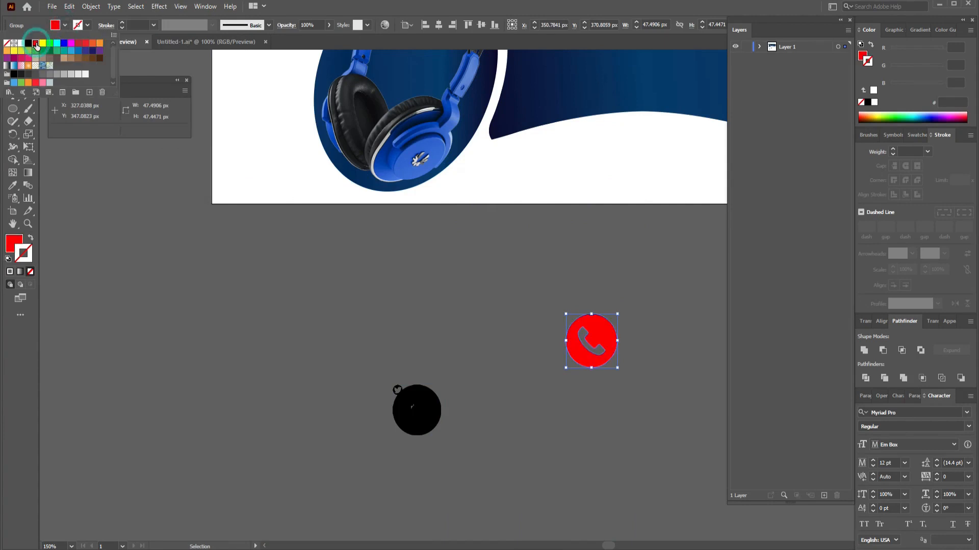
pyautogui.click(91, 45)
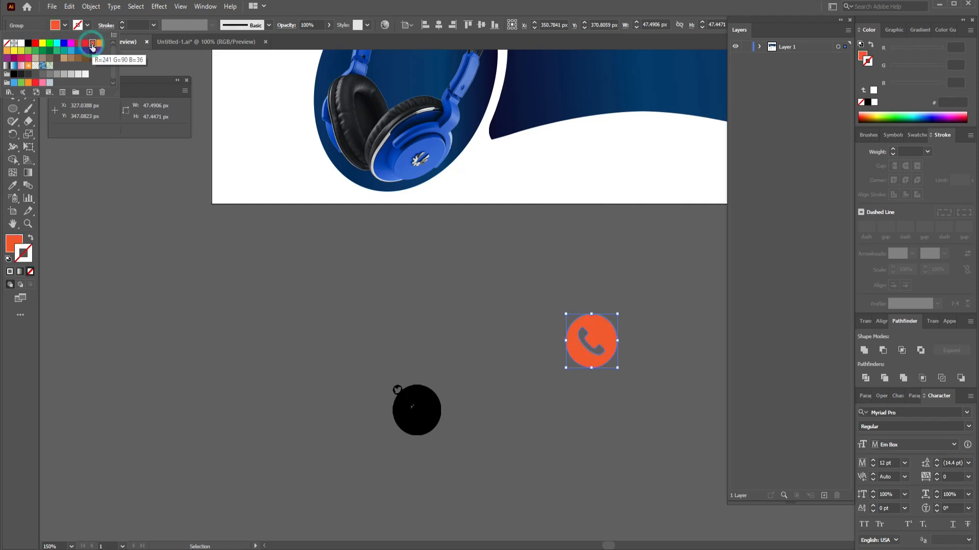
pyautogui.click(427, 266)
pyautogui.click(63, 26)
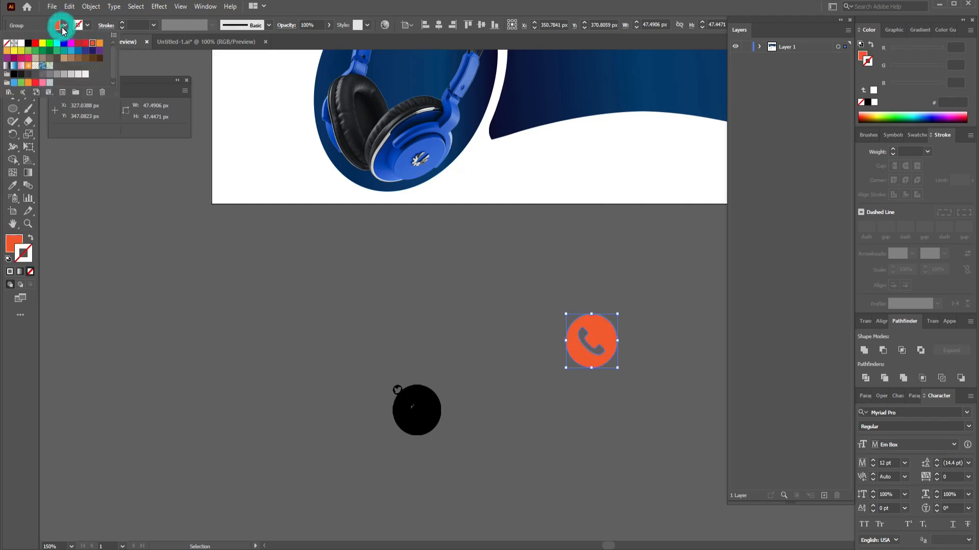
pyautogui.click(598, 339)
# Recolour the phone icon with the bright blue sampled from the headphones' ear cup, and deselect it.
pyautogui.press('i')
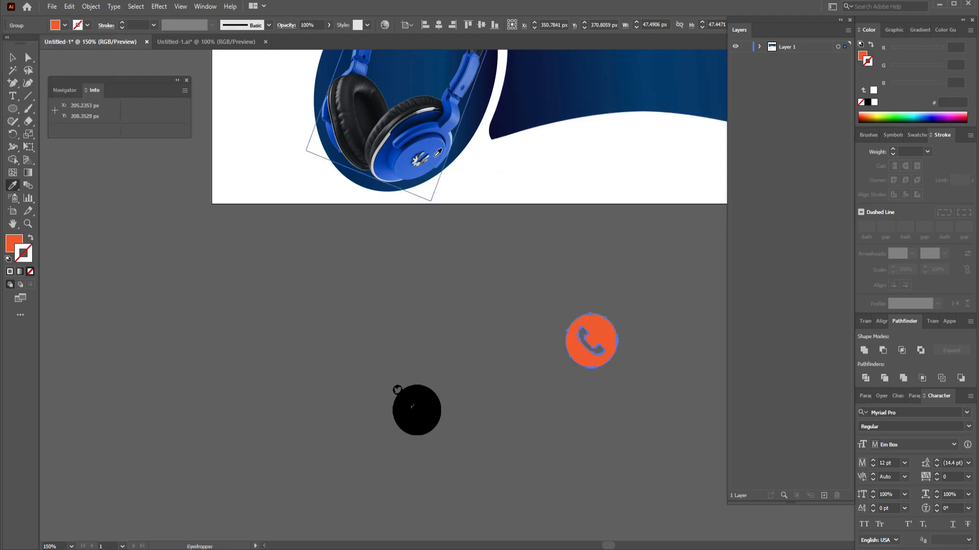
pyautogui.click(441, 156)
pyautogui.press('v')
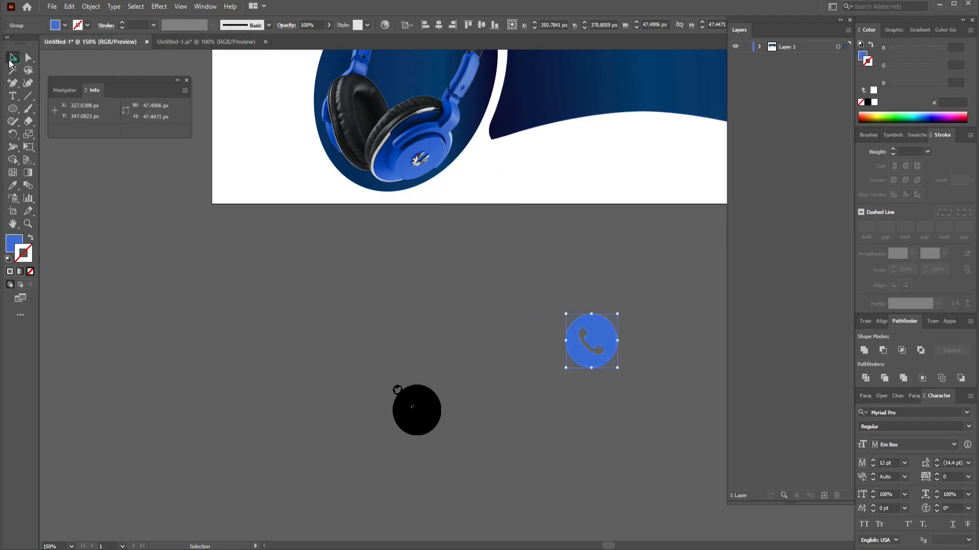
pyautogui.click(395, 294)
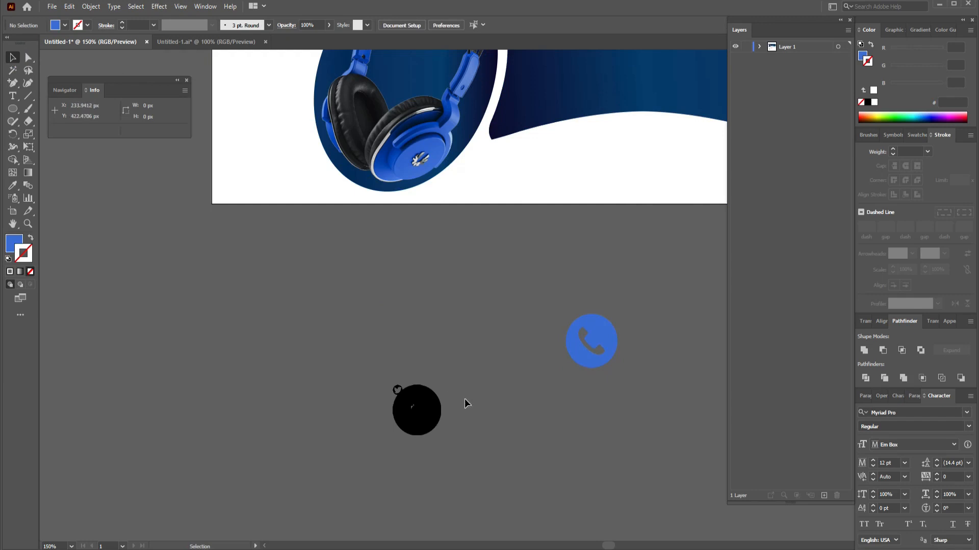
# Scale the phone icon down to about 16 px wide and place it on the white area under the wave, at about X 311 px, Y 213 px.
pyautogui.click(595, 356)
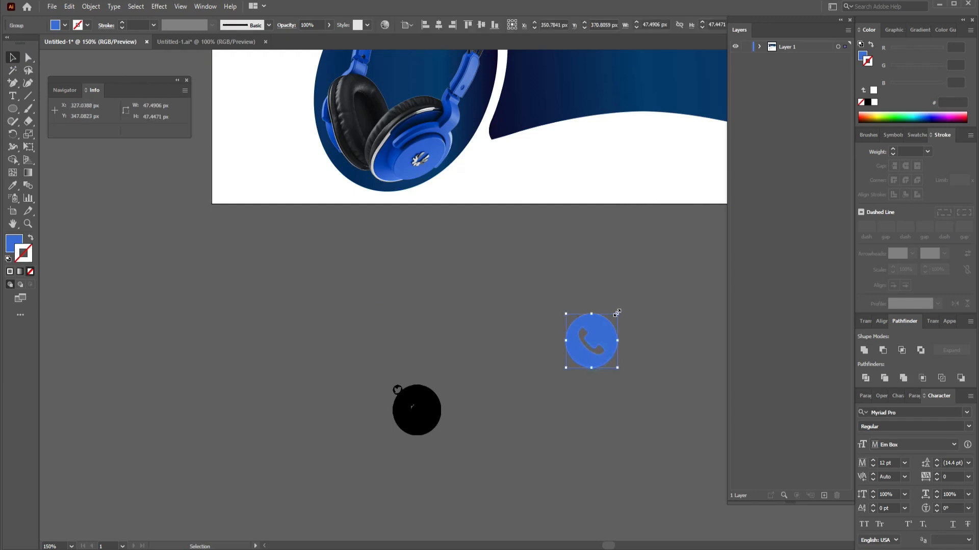
pyautogui.moveTo(616, 312); pyautogui.dragTo(552, 162)
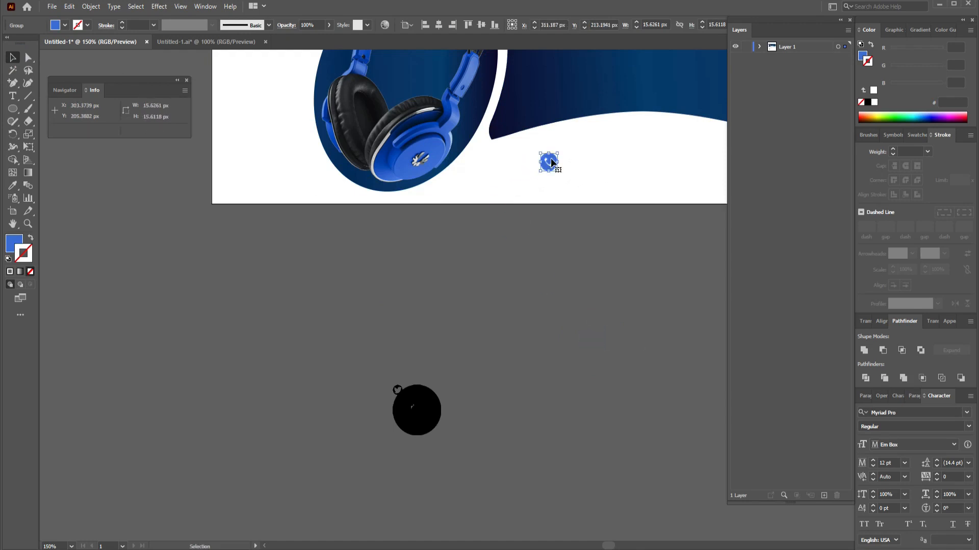
pyautogui.click(610, 164)
# Add the contact phone number as 12 pt Myriad Pro text beside the phone icon and line it up with the icon's centre.
pyautogui.click(14, 98)
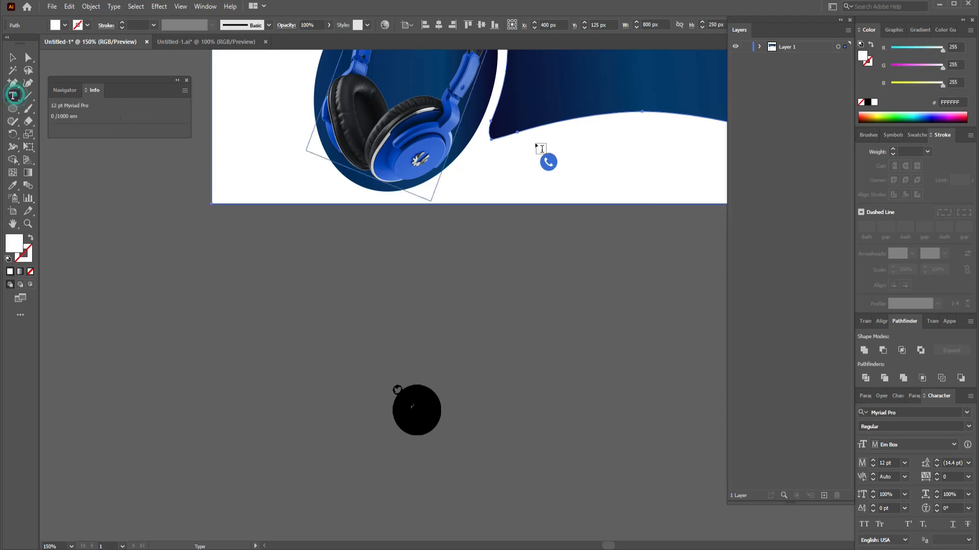
pyautogui.click(563, 159)
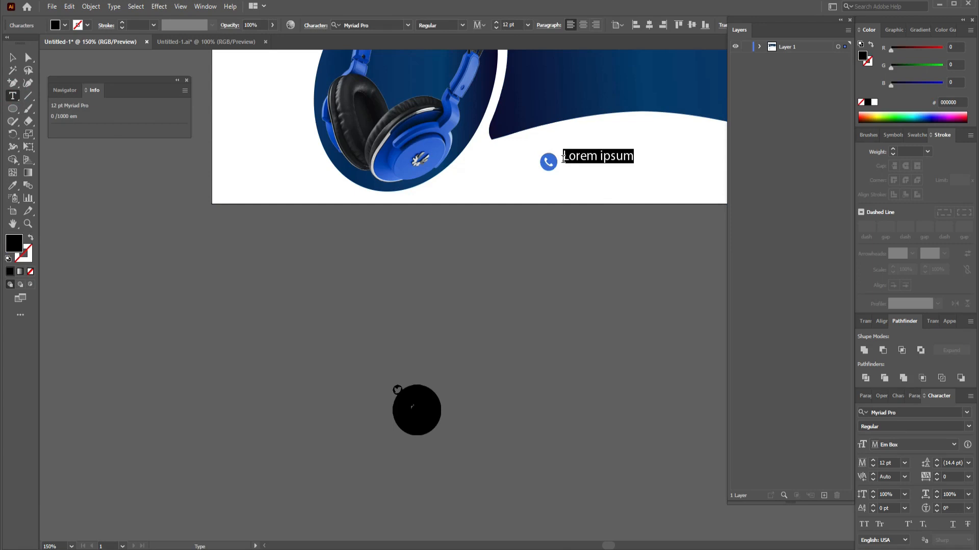
pyautogui.write('P')
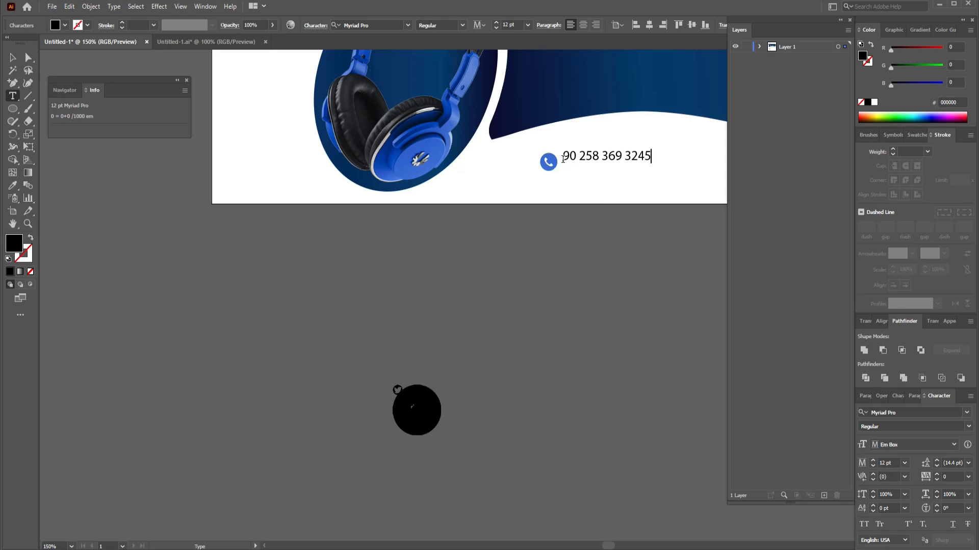
pyautogui.click(12, 57)
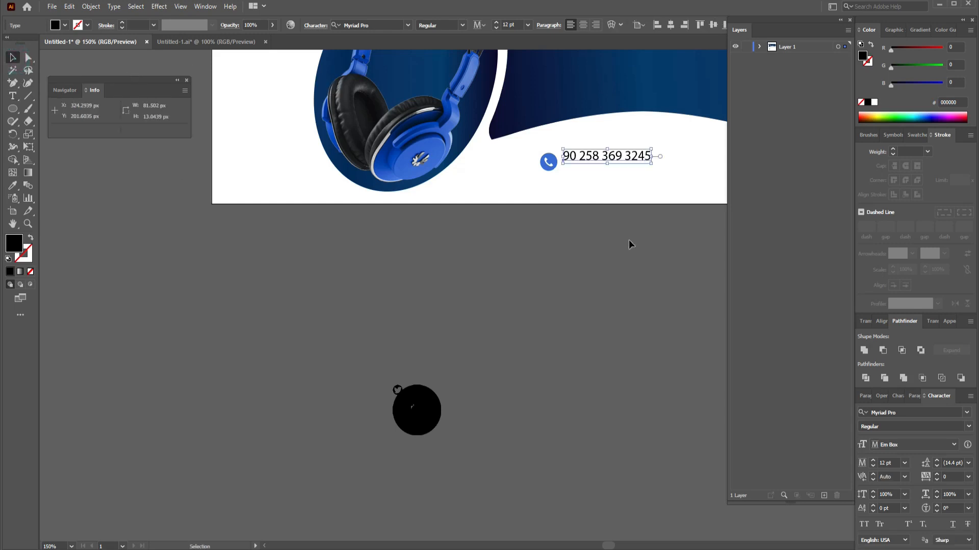
pyautogui.moveTo(618, 164); pyautogui.dragTo(619, 162)
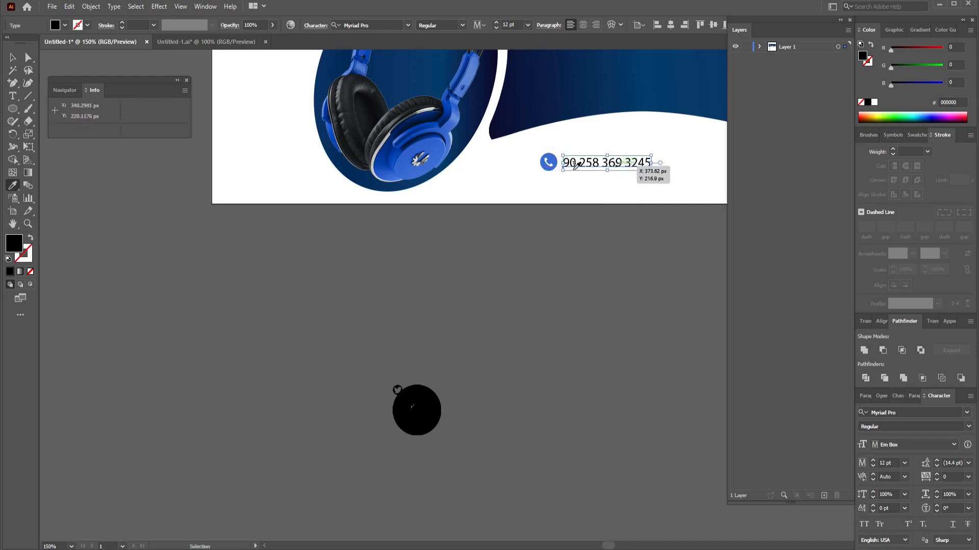
# Match the phone number text to the phone icon's blue, and deselect it.
pyautogui.press('i')
pyautogui.click(550, 160)
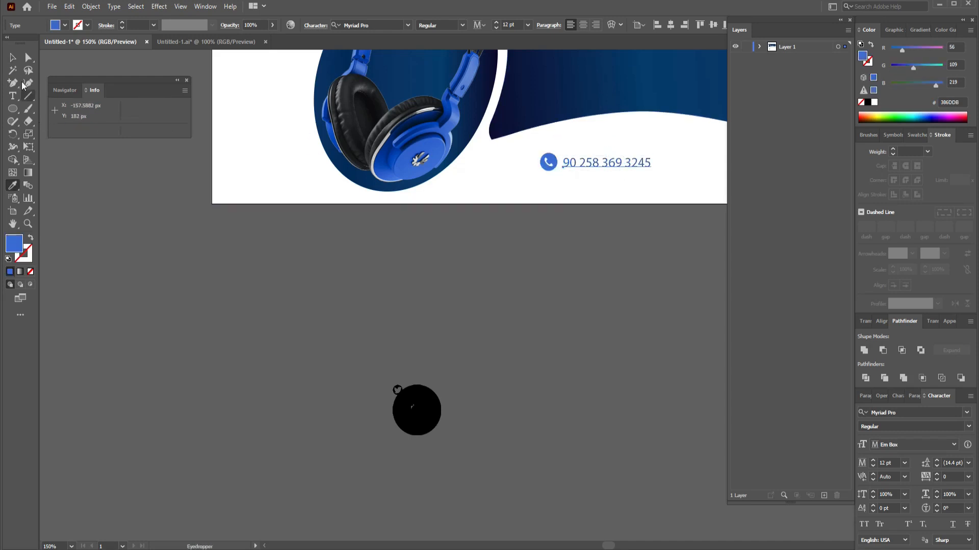
pyautogui.click(12, 57)
pyautogui.click(285, 297)
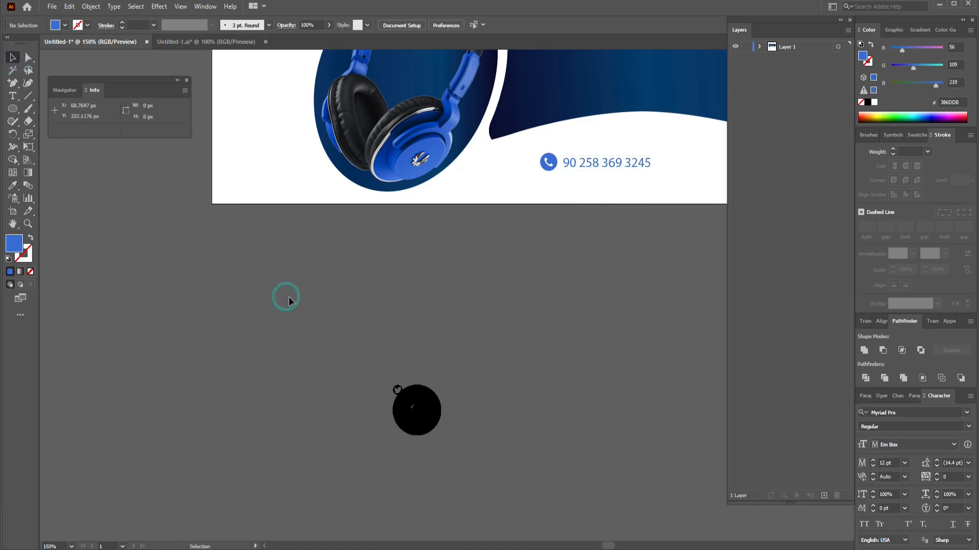
# Replace the draft phone line and loose icons with the ready-made social icons and contact lines from the Untitled-1.ai document.
pyautogui.hotkey('ctrl', '-')
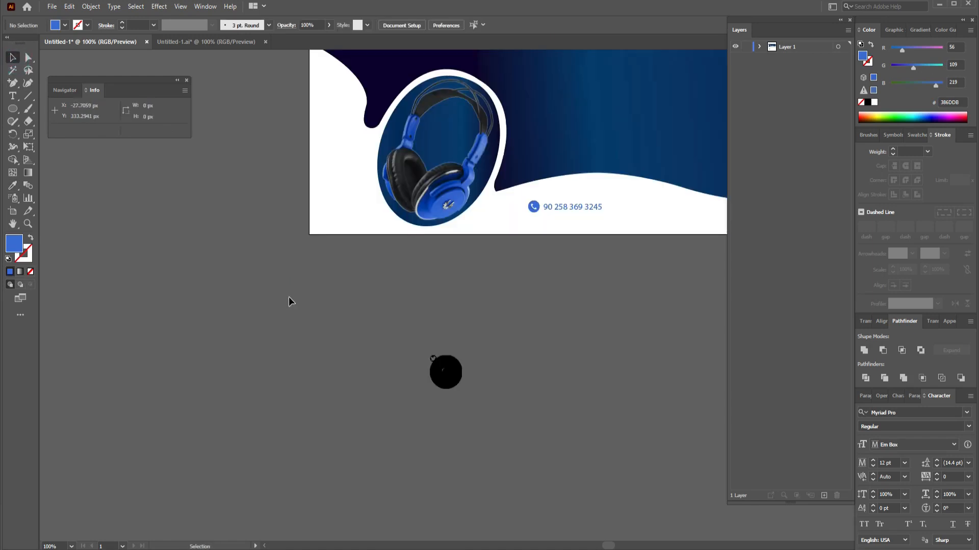
pyautogui.moveTo(470, 321); pyautogui.dragTo(468, 334)
pyautogui.moveTo(558, 347); pyautogui.dragTo(213, 514)
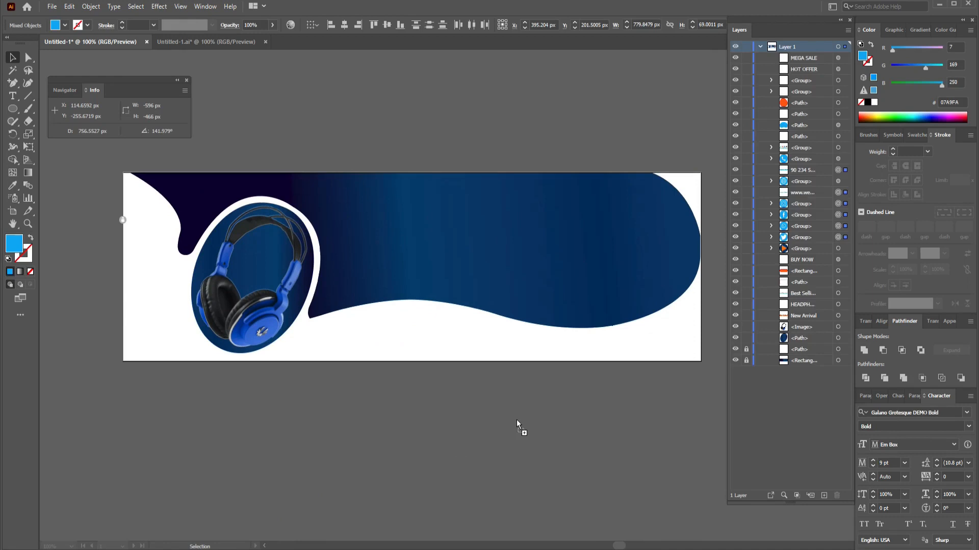
pyautogui.click(516, 423)
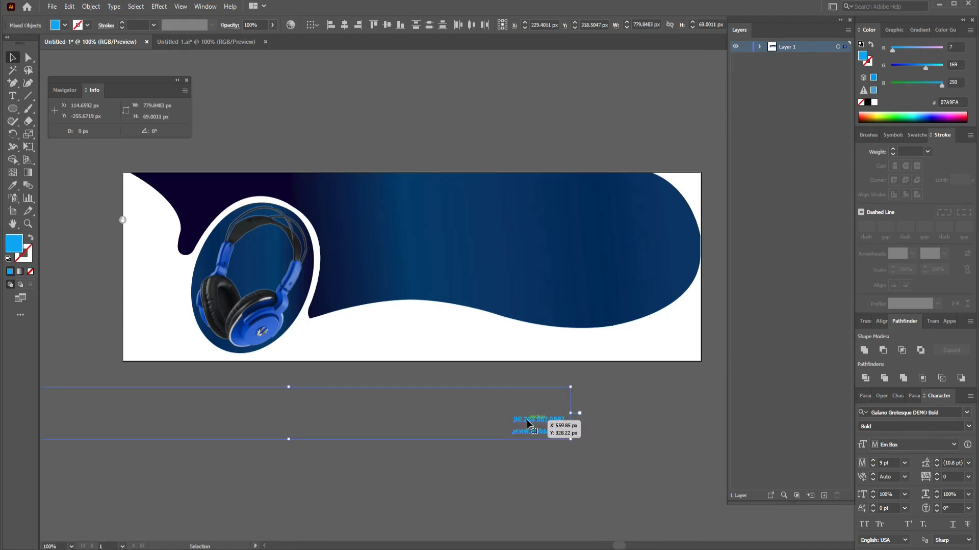
# Position the social icons and contact lines along the banner's lower white area, beside its left and right edges, and deselect them.
pyautogui.moveTo(527, 420); pyautogui.dragTo(650, 334)
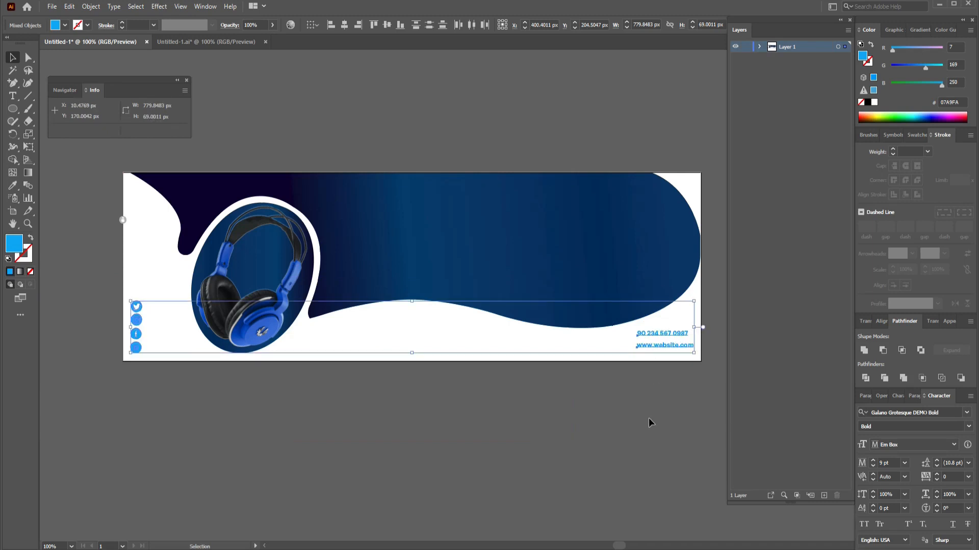
pyautogui.press('Left')
pyautogui.press('Left')
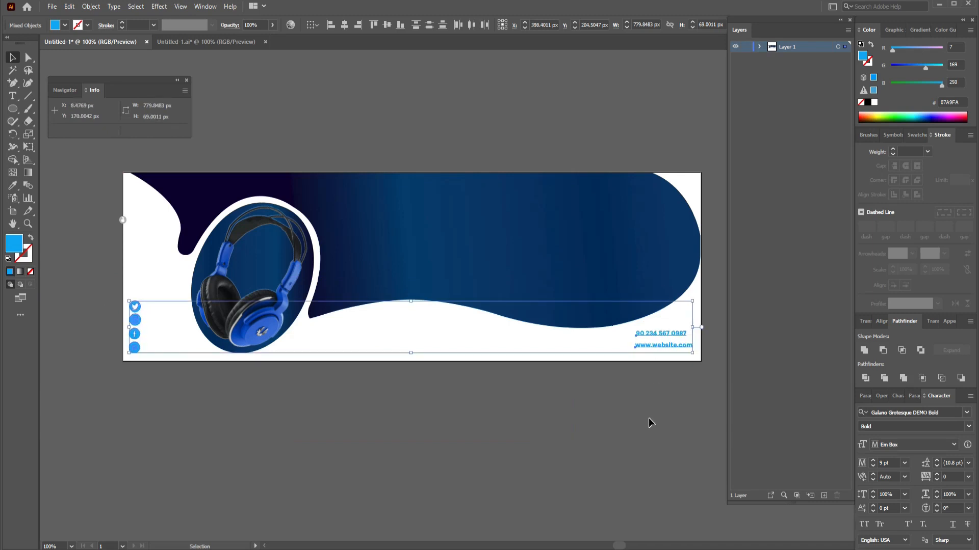
pyautogui.moveTo(662, 336); pyautogui.dragTo(658, 340)
pyautogui.click(667, 403)
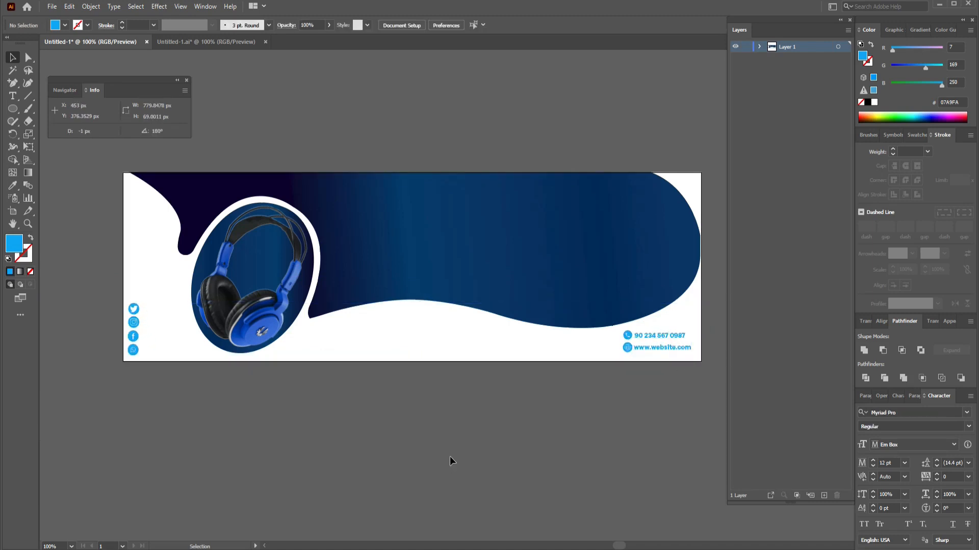
# Draw a rounded bar about 179 × 16 px below the banner, fill it with light grey C9C1C1, and deselect it.
pyautogui.moveTo(13, 109); pyautogui.dragTo(72, 119)
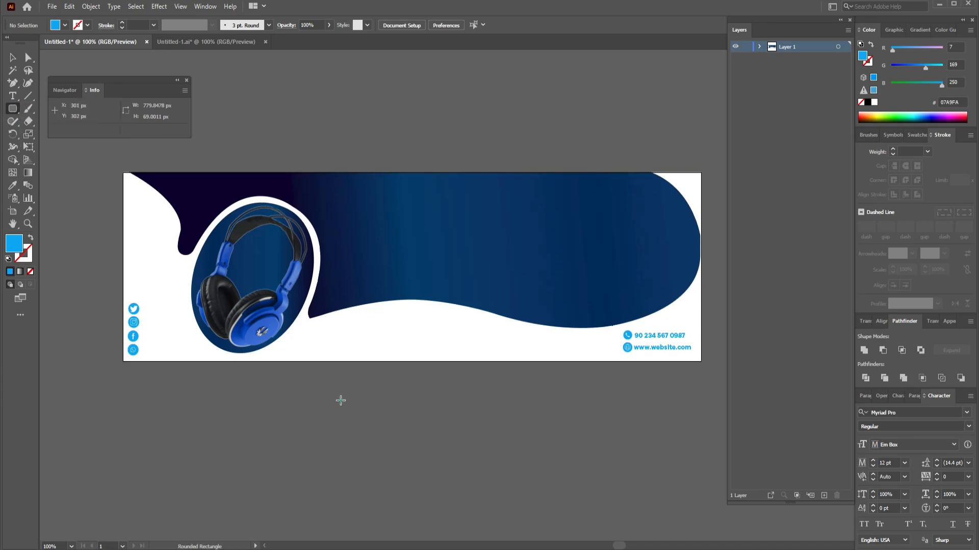
pyautogui.moveTo(340, 401); pyautogui.dragTo(469, 412)
pyautogui.press('i')
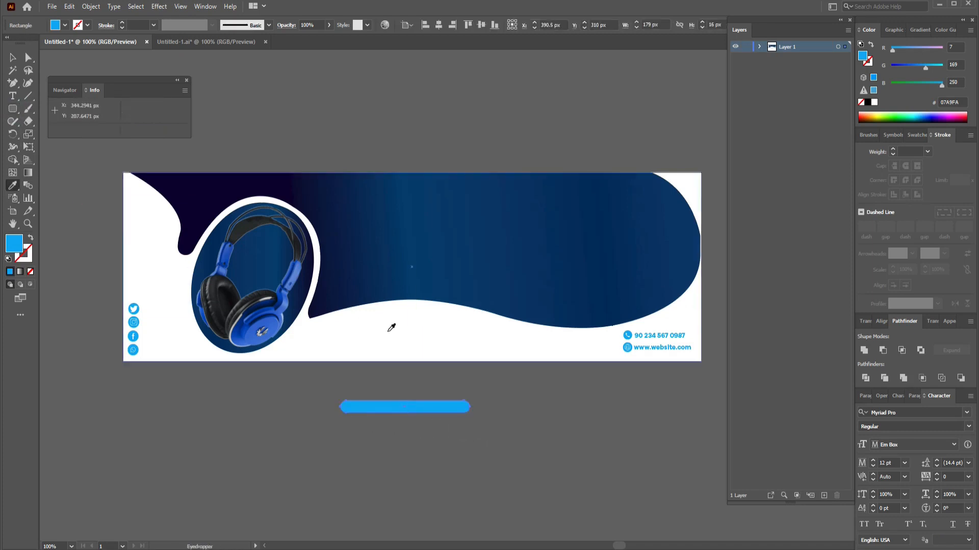
pyautogui.click(389, 332)
pyautogui.doubleClick(13, 244)
pyautogui.click(592, 134)
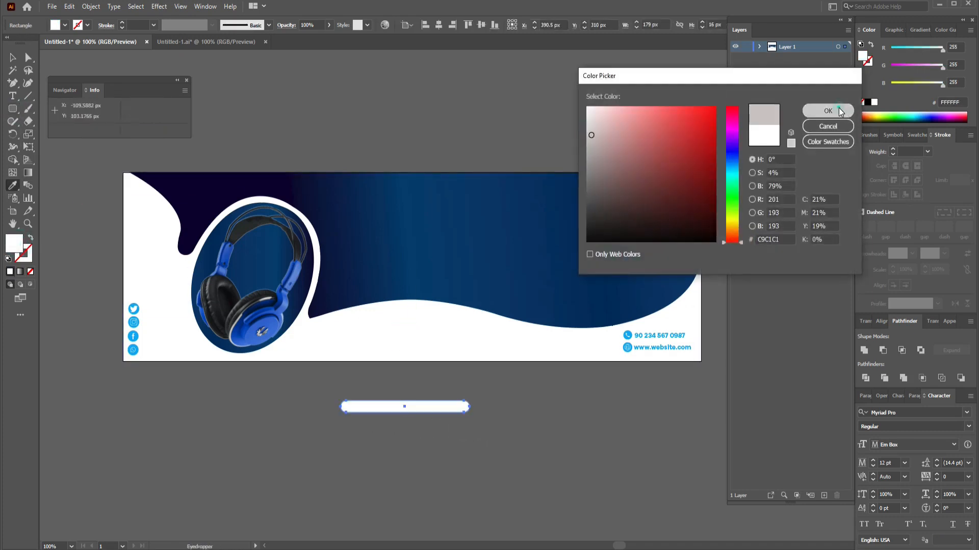
pyautogui.click(816, 110)
pyautogui.press('v')
pyautogui.click(531, 415)
# Draw a square about 27 × 27 px below the grey bar and repeat copies of it to form an evenly spaced row of four.
pyautogui.moveTo(13, 109); pyautogui.dragTo(61, 108)
pyautogui.moveTo(373, 440)
pyautogui.mouseDown()
pyautogui.moveTo(394, 462)
pyautogui.moveTo(414, 455)
pyautogui.mouseUp()
pyautogui.press('v')
pyautogui.hotkey('ctrl', 'd')
pyautogui.hotkey('ctrl', 'd')
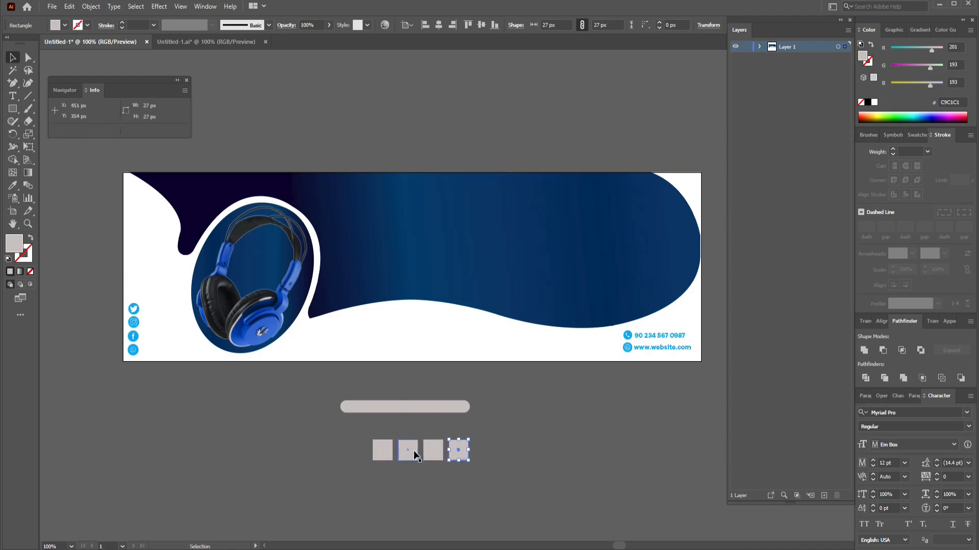
# Fill the four squares with pink EAB0B0 and deselect them.
pyautogui.click(388, 451)
pyautogui.moveTo(362, 433); pyautogui.dragTo(478, 458)
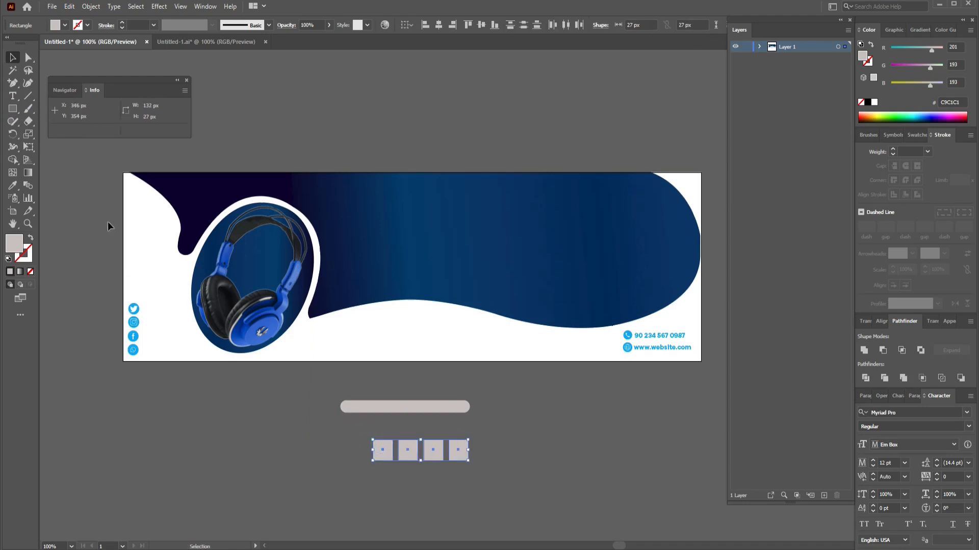
pyautogui.doubleClick(16, 243)
pyautogui.write('EAB0B0')
pyautogui.press('Return')
pyautogui.click(513, 433)
# Round the corners of all four pink squares to a radius of about 8 px, and deselect them.
pyautogui.moveTo(344, 454); pyautogui.dragTo(343, 455)
pyautogui.click(29, 57)
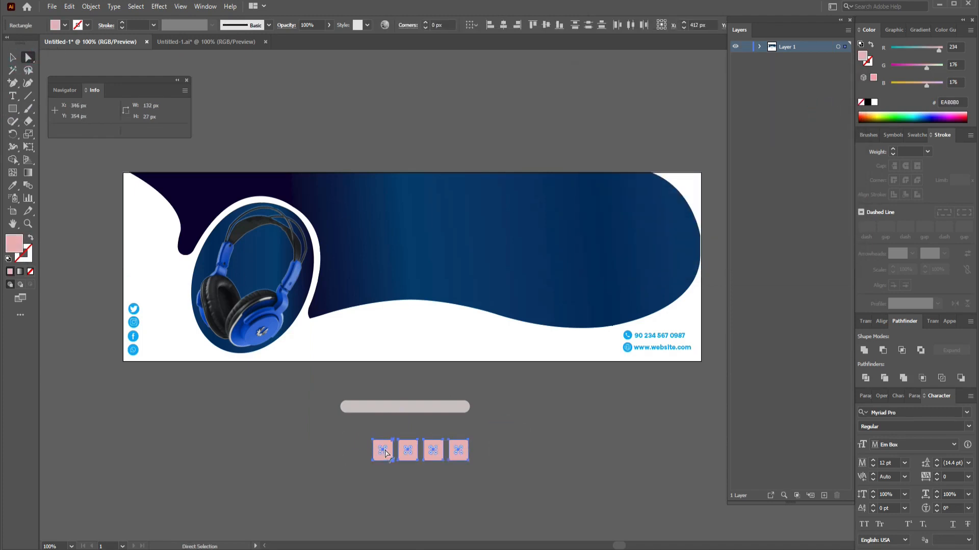
pyautogui.hotkey('ctrl', '+')
pyautogui.hotkey('ctrl', '+')
pyautogui.hotkey('ctrl', '+')
pyautogui.hotkey('ctrl', '+')
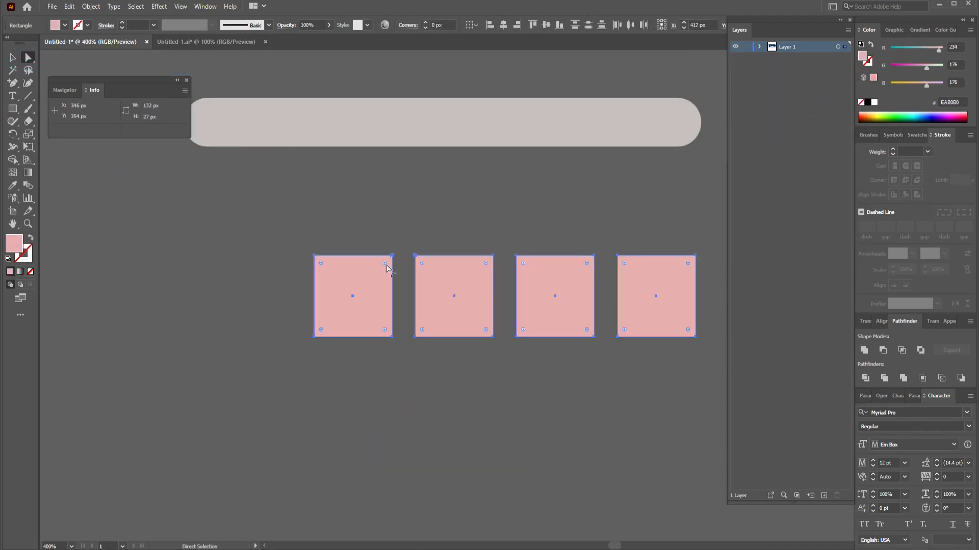
pyautogui.moveTo(386, 266); pyautogui.dragTo(390, 303)
pyautogui.click(399, 212)
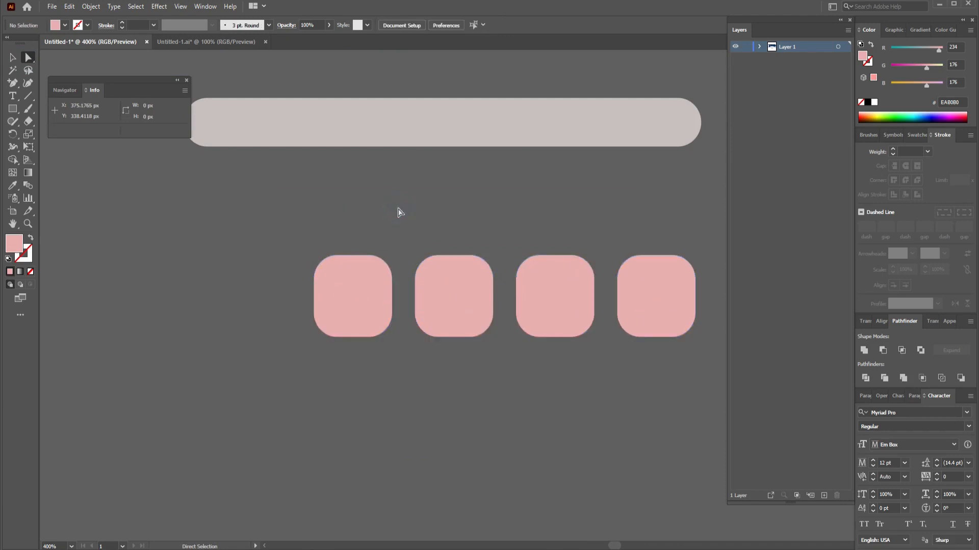
# Move the four rounded squares onto the grey bar, spread out along its length at roughly equal height.
pyautogui.moveTo(400, 212); pyautogui.dragTo(394, 331)
pyautogui.moveTo(343, 415); pyautogui.dragTo(276, 243)
pyautogui.moveTo(452, 402); pyautogui.dragTo(406, 230)
pyautogui.moveTo(549, 410); pyautogui.dragTo(537, 238)
pyautogui.moveTo(644, 399); pyautogui.dragTo(622, 219)
pyautogui.moveTo(516, 261); pyautogui.dragTo(495, 257)
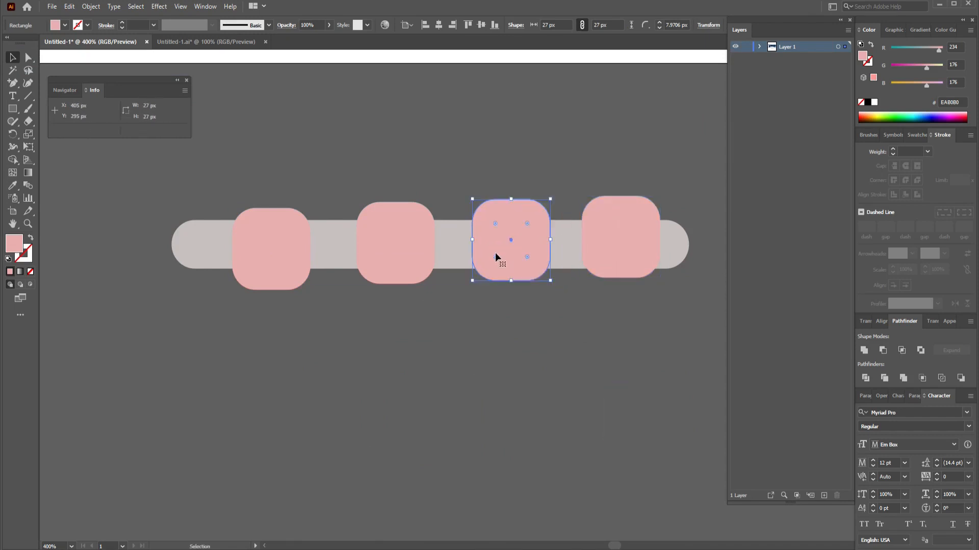
pyautogui.moveTo(288, 256); pyautogui.dragTo(280, 245)
pyautogui.moveTo(378, 250); pyautogui.dragTo(372, 250)
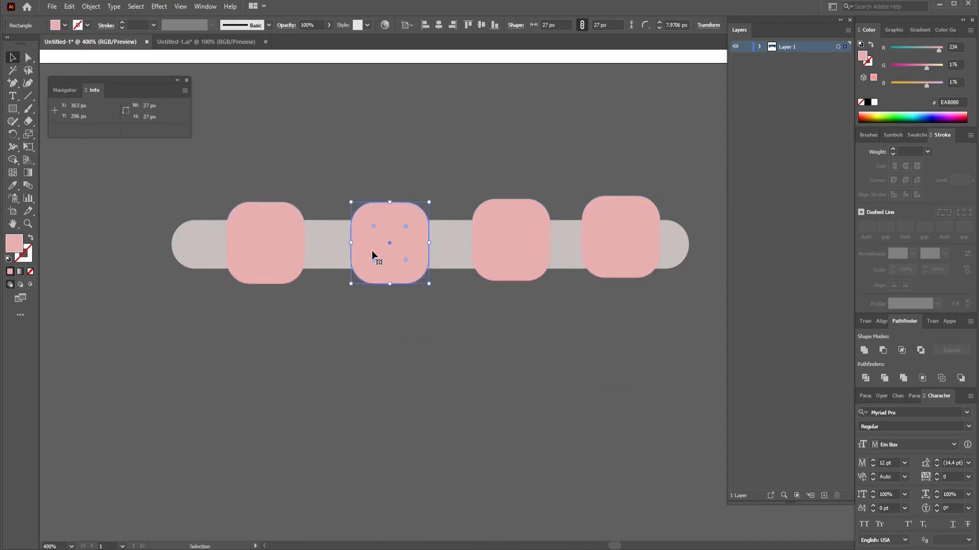
# Draw a small spacer rectangle about 16 × 5 px above the bar, fill it with red E21A1A, and deselect it.
pyautogui.click(13, 109)
pyautogui.moveTo(304, 239); pyautogui.dragTo(473, 150)
pyautogui.doubleClick(863, 56)
pyautogui.click(701, 122)
pyautogui.click(814, 109)
pyautogui.press('v')
pyautogui.click(338, 166)
# Nudge the first two squares towards the bar's left end and the fourth square towards its right end.
pyautogui.click(245, 236)
pyautogui.press('Left')
pyautogui.press('Left')
pyautogui.press('Left')
pyautogui.press('Left')
pyautogui.press('Left')
pyautogui.press('Left')
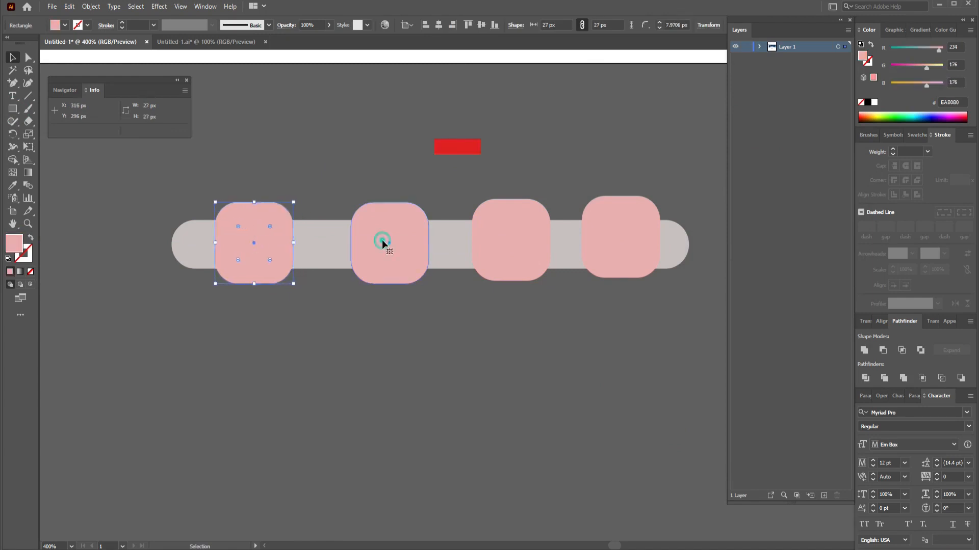
pyautogui.click(382, 242)
pyautogui.press('Left')
pyautogui.press('Left')
pyautogui.press('Left')
pyautogui.press('Left')
pyautogui.click(622, 244)
pyautogui.press('Right')
pyautogui.press('Right')
# Nudge the first, second and third squares a little further left to even out the gaps along the bar.
pyautogui.click(238, 247)
pyautogui.press('Left')
pyautogui.press('Left')
pyautogui.press('Left')
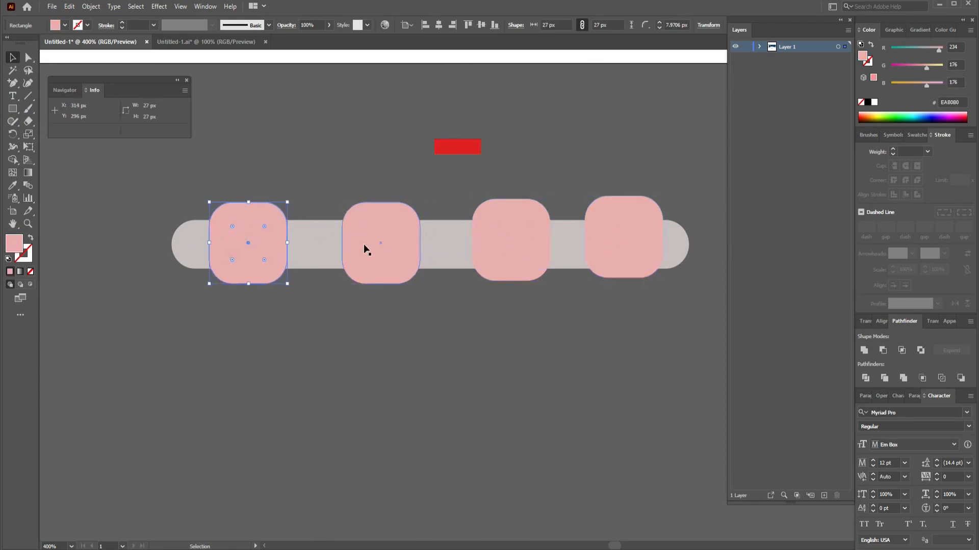
pyautogui.click(365, 249)
pyautogui.press('Left')
pyautogui.press('Left')
pyautogui.press('Left')
pyautogui.click(498, 251)
pyautogui.press('Left')
pyautogui.press('Left')
pyautogui.press('Left')
pyautogui.click(601, 252)
# Move the red spacer rectangle away from the bar and delete it.
pyautogui.moveTo(467, 149); pyautogui.dragTo(595, 331)
pyautogui.click(494, 254)
pyautogui.press('Left')
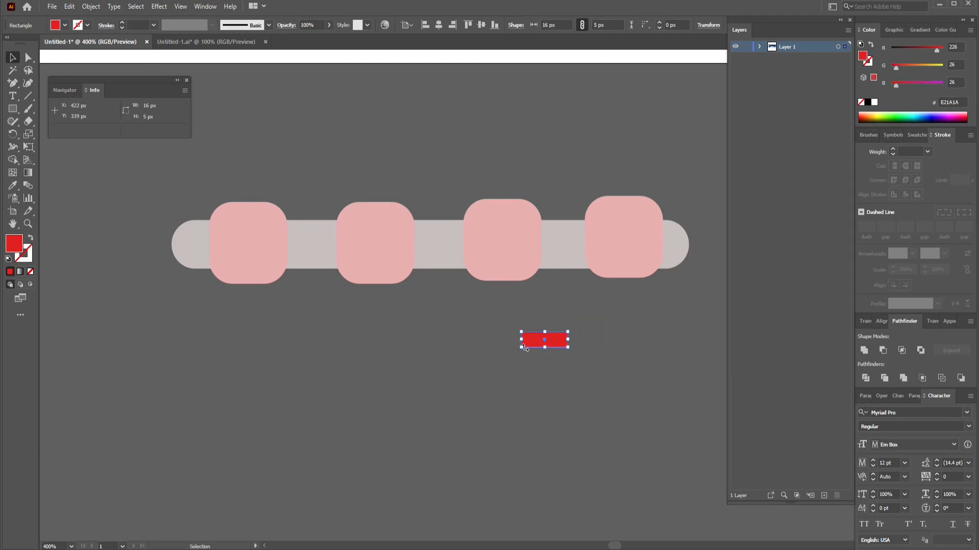
pyautogui.press('Delete')
# Try sampling the banner's blue gradient onto the first square, and return the square to its solid pink fill.
pyautogui.click(253, 232)
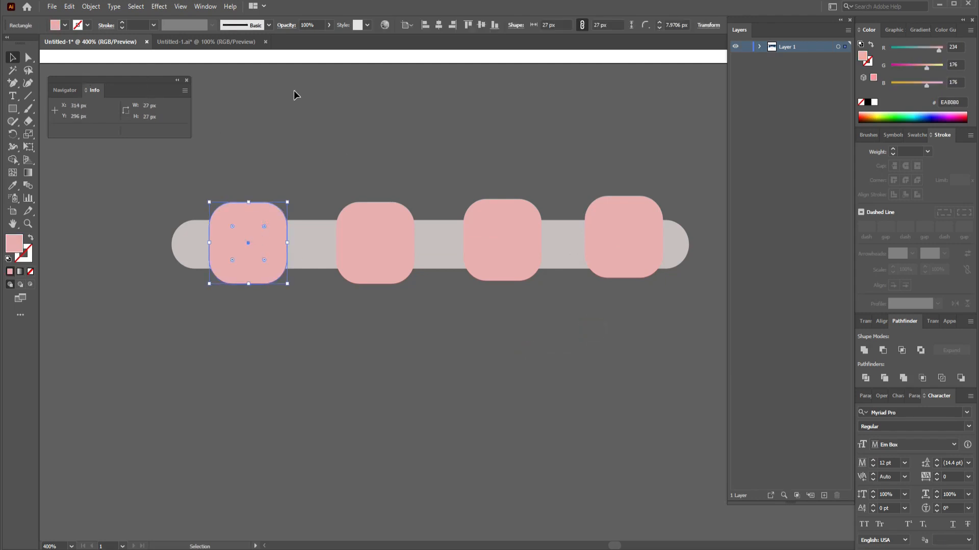
pyautogui.moveTo(142, 79); pyautogui.dragTo(146, 104)
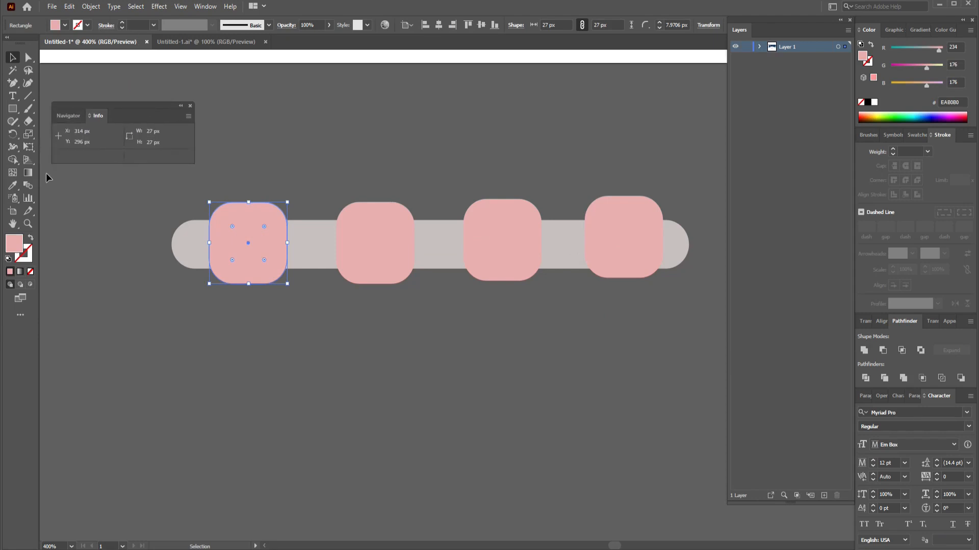
pyautogui.click(12, 186)
pyautogui.scroll(5, 316, 132)
pyautogui.click(296, 87)
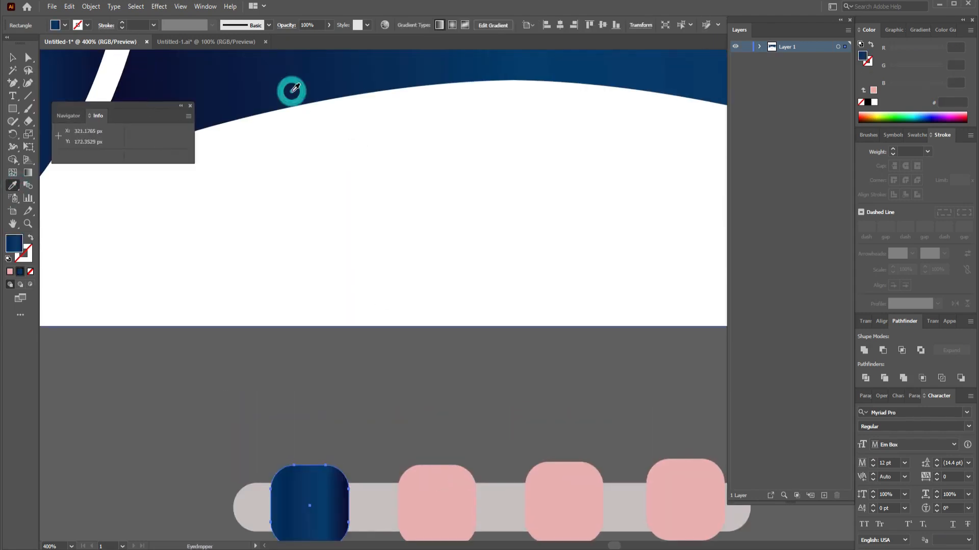
pyautogui.click(10, 271)
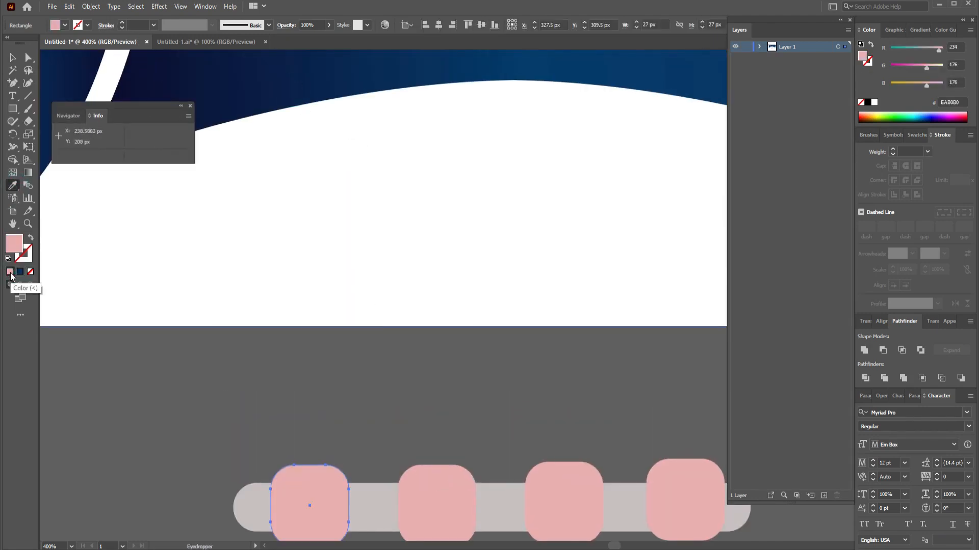
# Fill the first square with the solid blue sampled from the headphones' ear cup.
pyautogui.scroll(-2, 295, 170)
pyautogui.moveTo(281, 249); pyautogui.dragTo(349, 354)
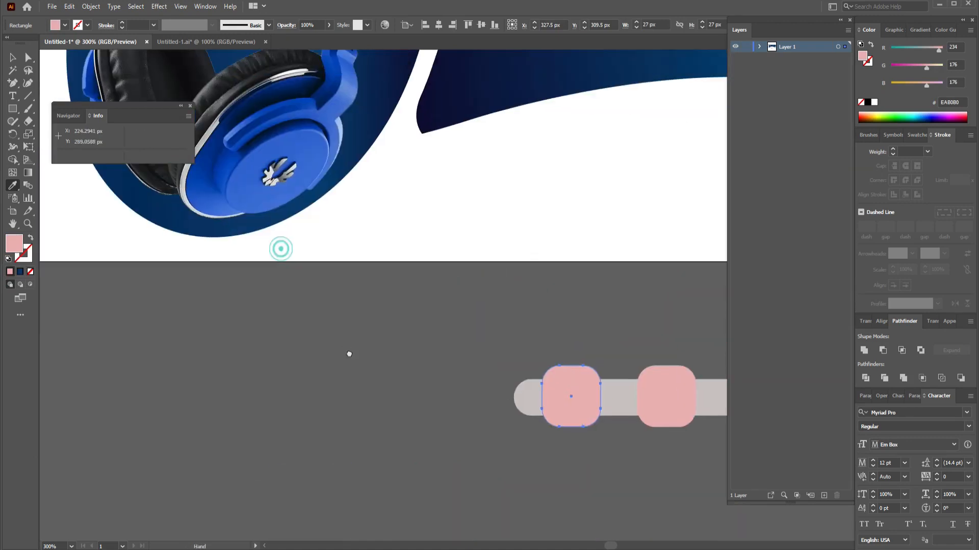
pyautogui.click(278, 197)
pyautogui.hscroll(5, 509, 332)
# Fill the second square with the green swatch 22B573 and the third square with the pure red swatch.
pyautogui.press('v')
pyautogui.click(408, 393)
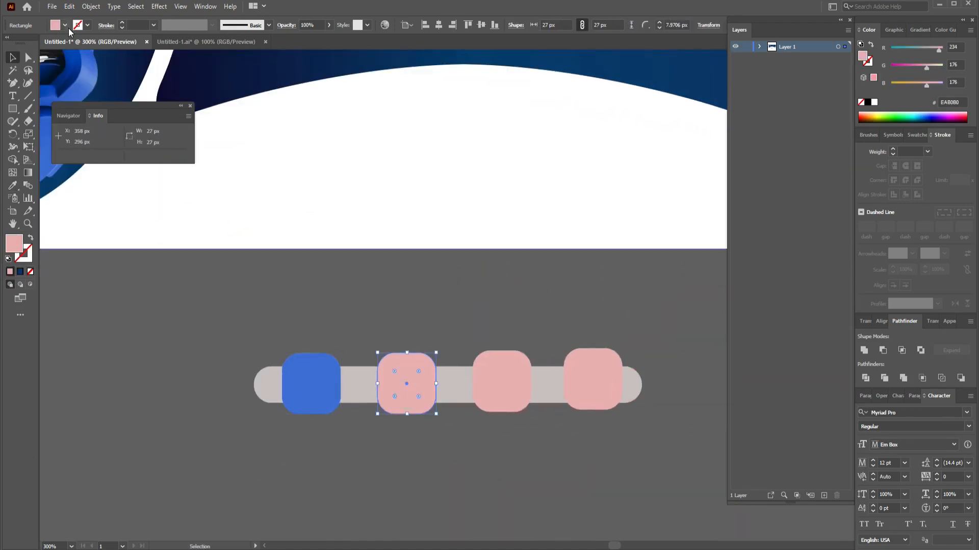
pyautogui.click(65, 25)
pyautogui.click(59, 54)
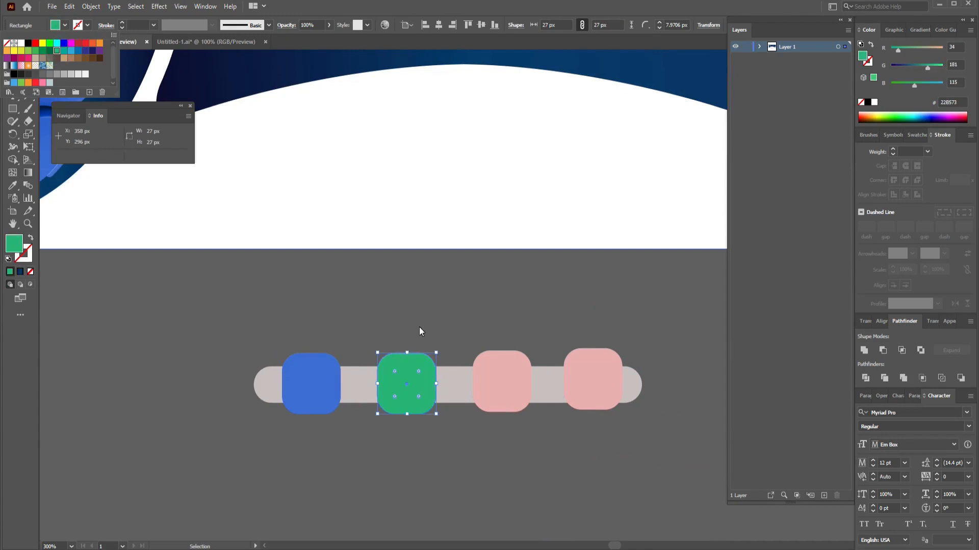
pyautogui.click(502, 375)
pyautogui.click(65, 25)
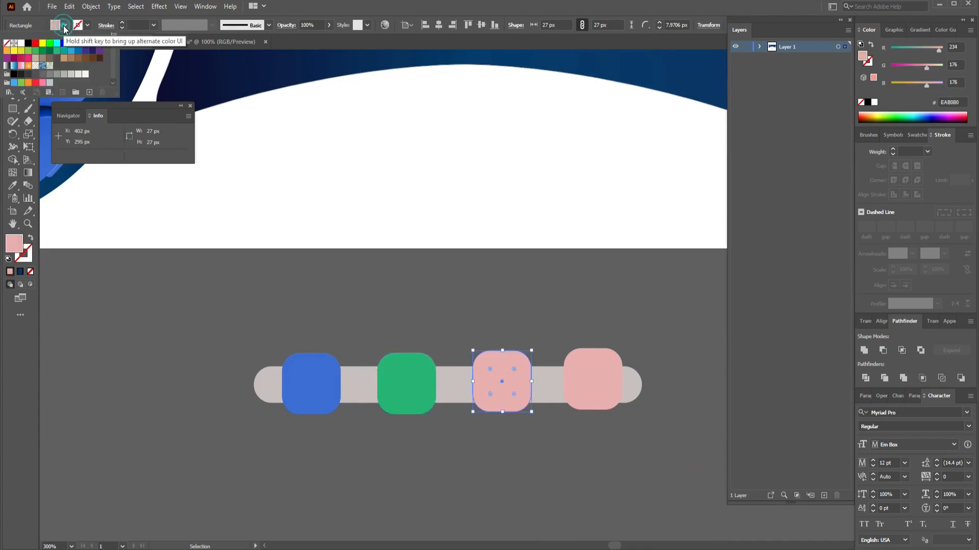
pyautogui.click(41, 46)
# Fill the fourth square with the black swatch and deselect it.
pyautogui.click(589, 375)
pyautogui.click(65, 25)
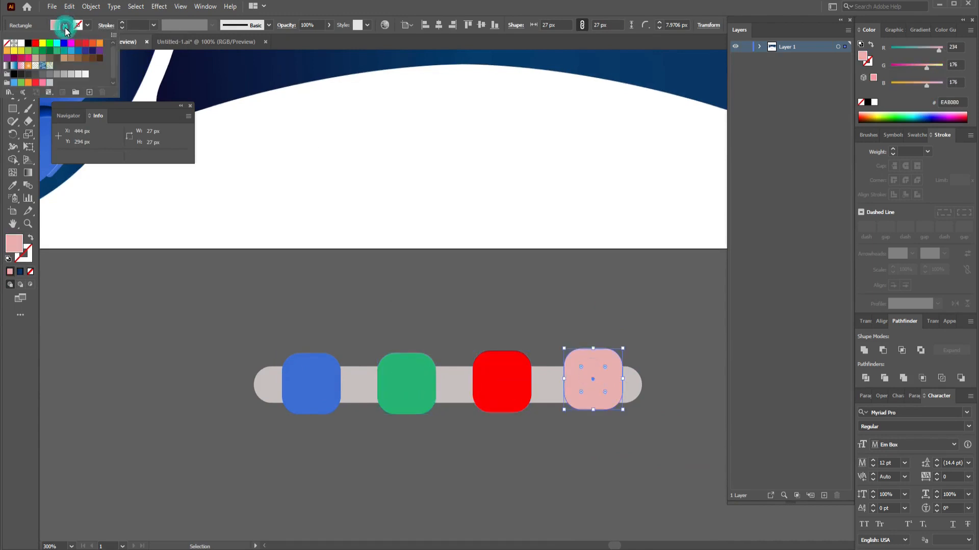
pyautogui.click(29, 48)
pyautogui.click(659, 366)
# Nudge the black square and the blue square down one increment each, and deselect them.
pyautogui.click(607, 386)
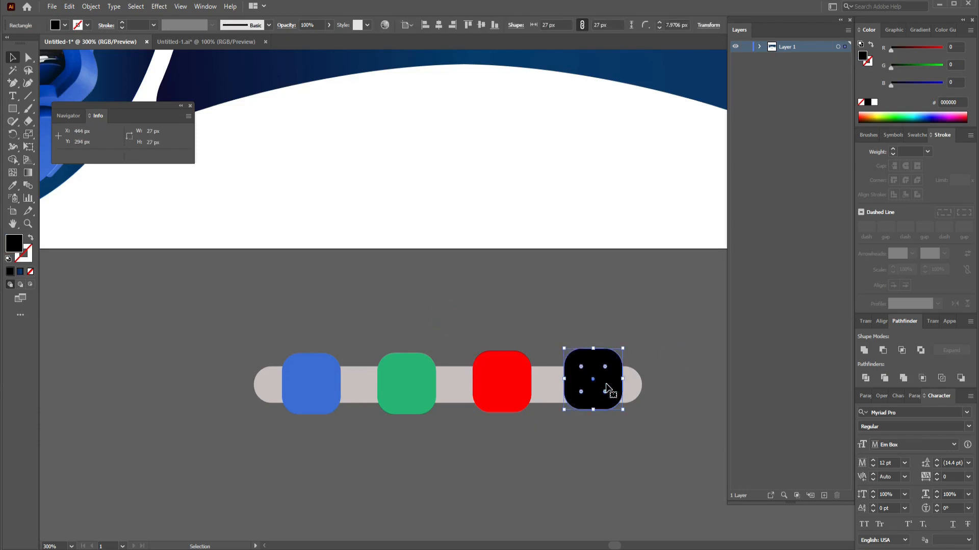
pyautogui.press('Down')
pyautogui.click(615, 339)
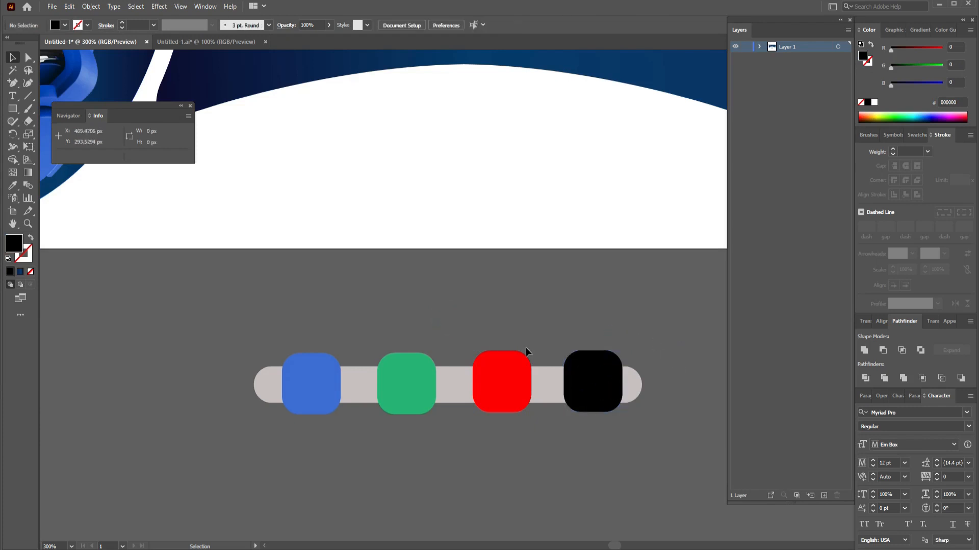
pyautogui.click(334, 390)
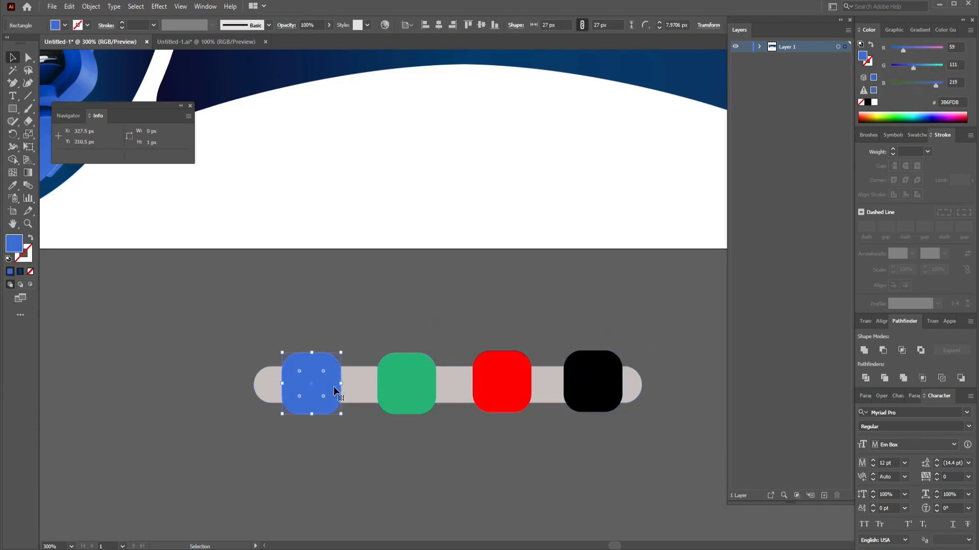
pyautogui.press('Down')
pyautogui.click(389, 339)
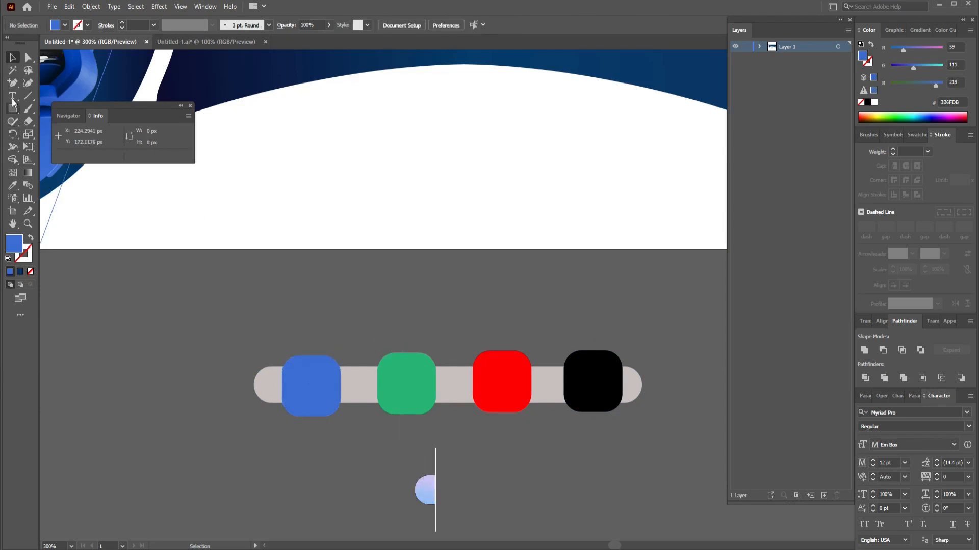
# Add the 12 pt text "Available Colour" below the row of coloured squares.
pyautogui.press('t')
pyautogui.click(352, 468)
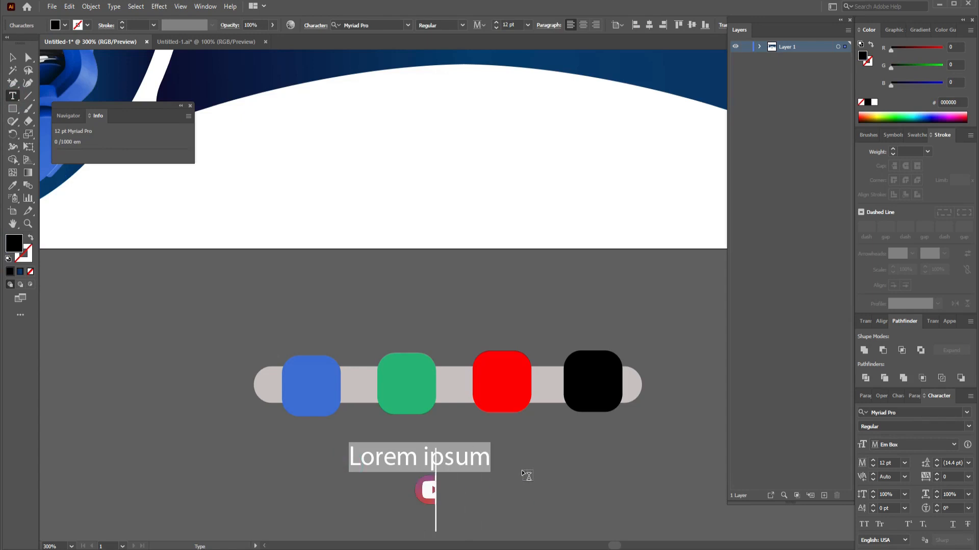
pyautogui.write('Avai')
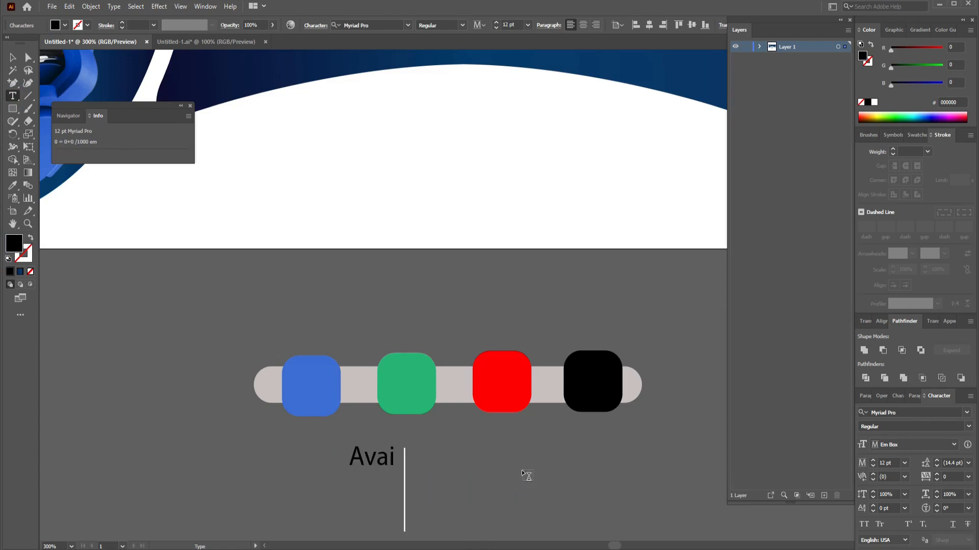
pyautogui.write('lable ')
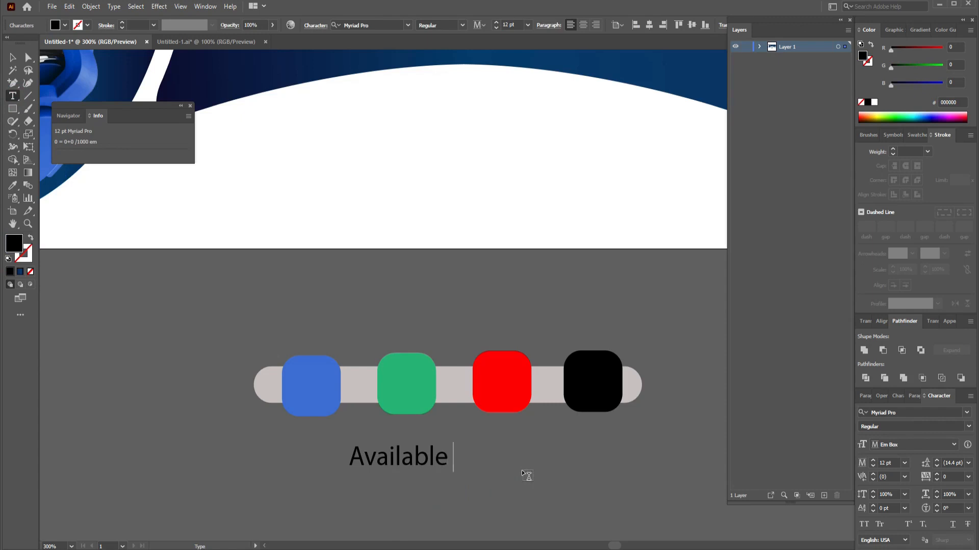
pyautogui.write('Colour')
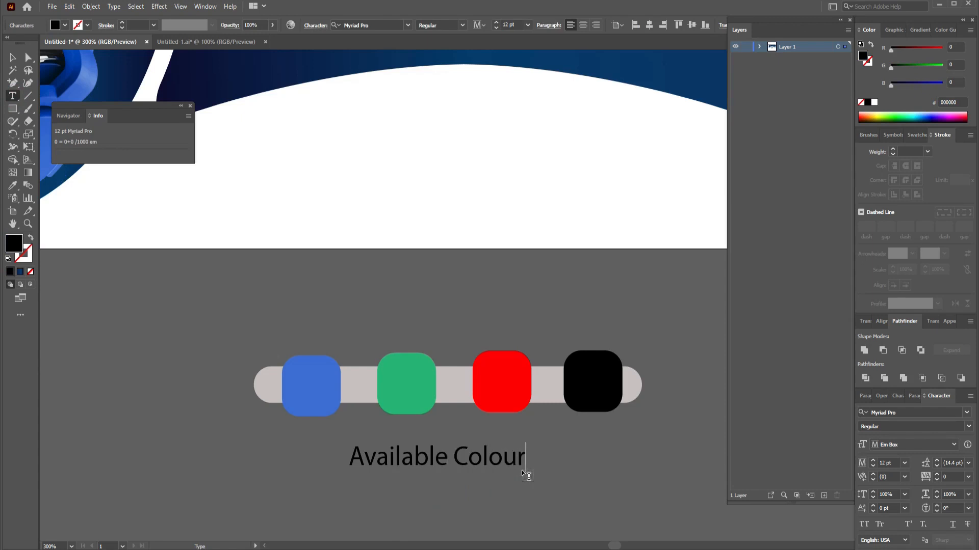
# Set the "Available Colour" text in the Akrobat SemiBold font and deselect it.
pyautogui.click(13, 58)
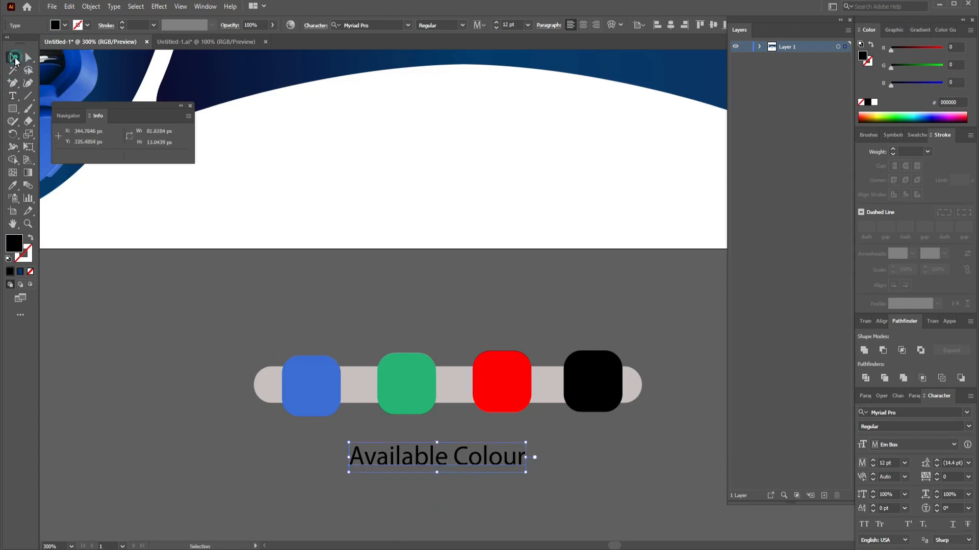
pyautogui.click(372, 25)
pyautogui.write('ak')
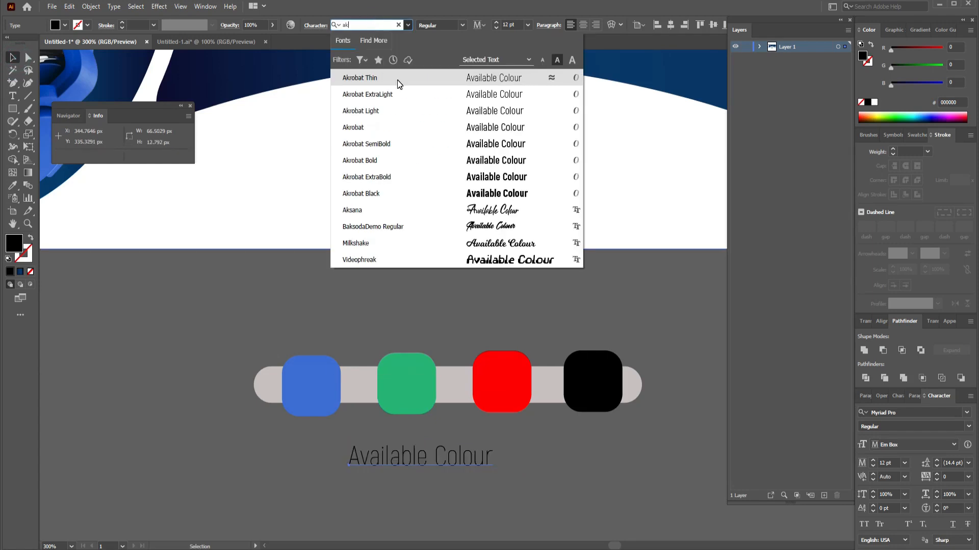
pyautogui.click(366, 144)
pyautogui.click(367, 282)
# Move the coloured-dots bar with its "Available Colour" label onto the white area along the banner's lower edge and centre it horizontally on the artboard.
pyautogui.click(243, 342)
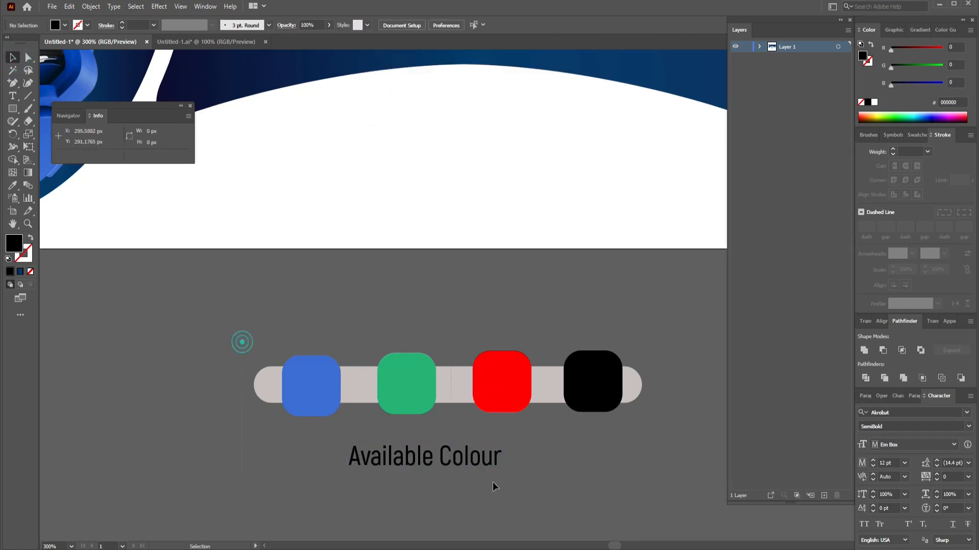
pyautogui.hotkey('ctrl', 'a')
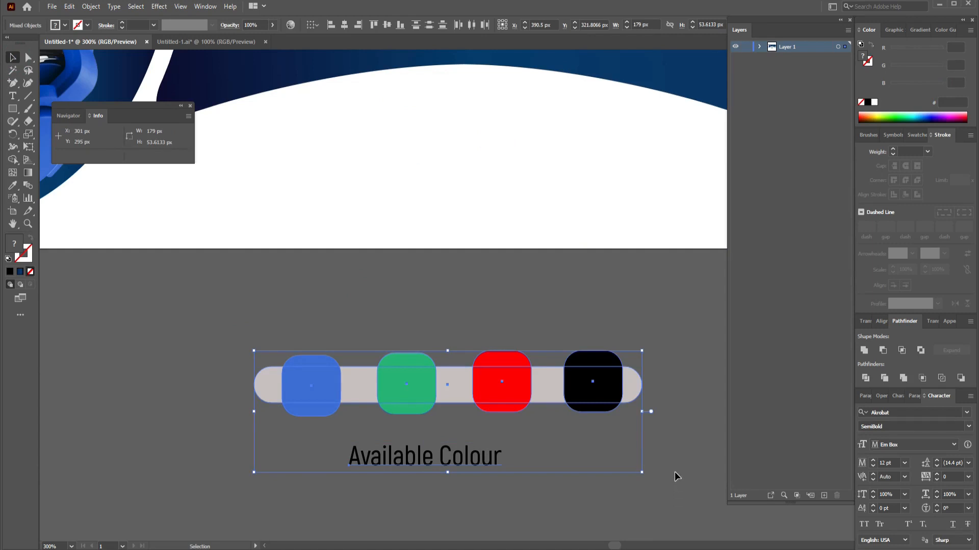
pyautogui.moveTo(506, 398); pyautogui.dragTo(506, 371)
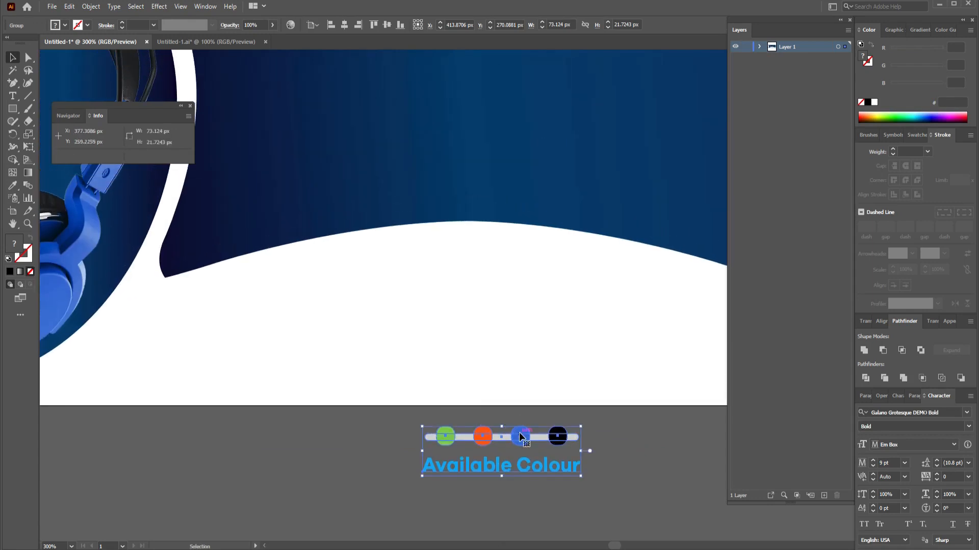
pyautogui.moveTo(519, 437); pyautogui.dragTo(497, 307)
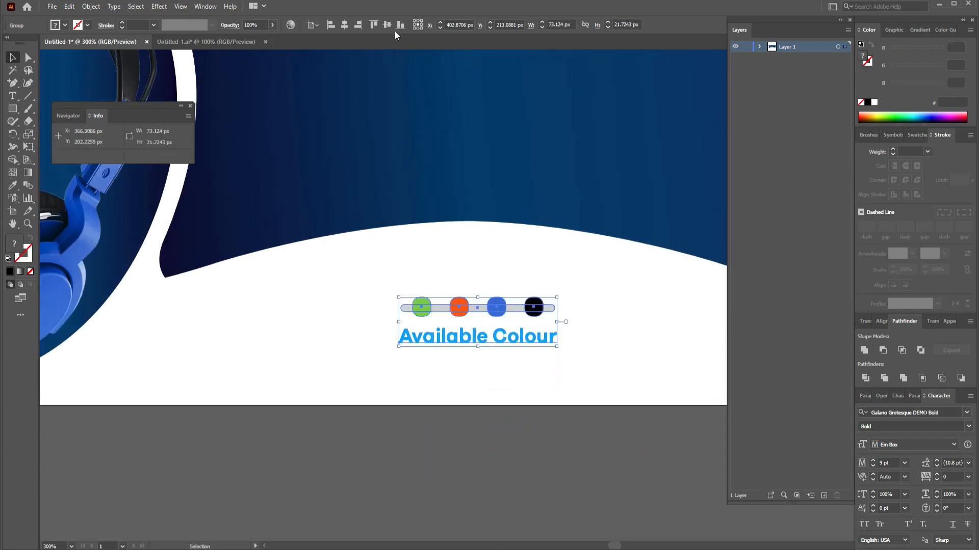
pyautogui.click(344, 24)
pyautogui.click(478, 429)
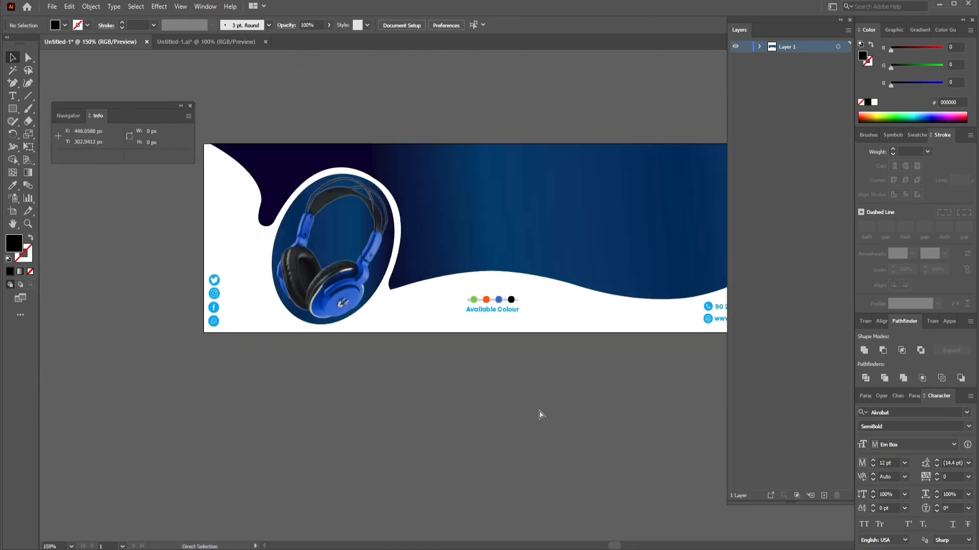
pyautogui.moveTo(539, 410); pyautogui.dragTo(441, 484)
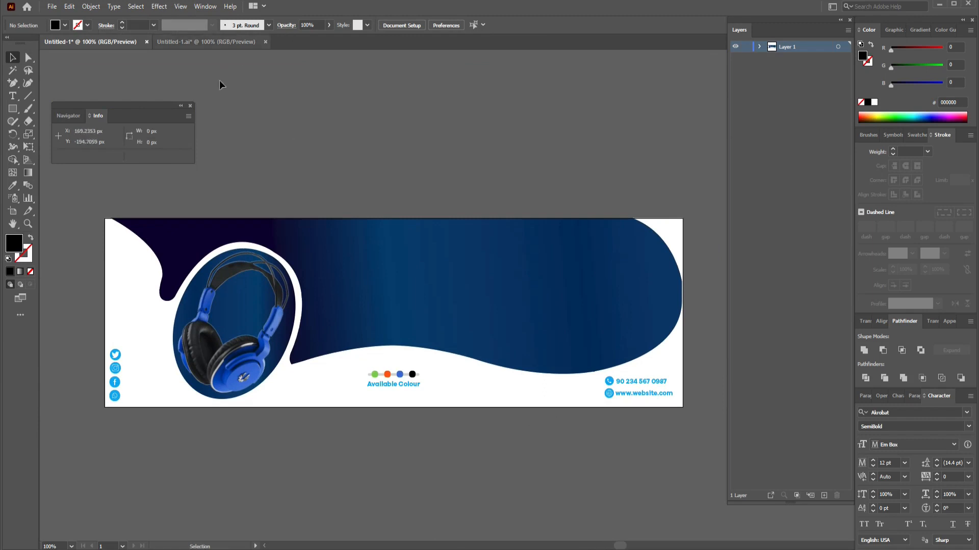
# Add the 12 pt text "New Arrival" in the empty area above the banner.
pyautogui.press('t')
pyautogui.click(406, 128)
pyautogui.write('NEW A')
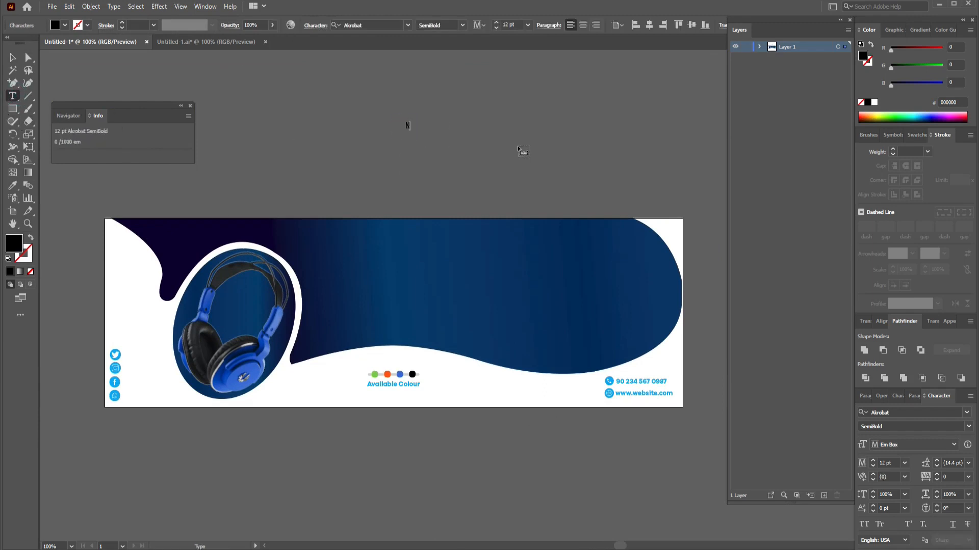
pyautogui.press('BackSpace')
pyautogui.press('BackSpace')
pyautogui.press('BackSpace')
pyautogui.press('BackSpace')
pyautogui.write('ew')
pyautogui.write('rival')
pyautogui.press('Escape')
# Duplicate the "New Arrival" text twice downward at equal spacing to make a stack of three lines.
pyautogui.click(430, 127)
pyautogui.moveTo(431, 128); pyautogui.dragTo(432, 140)
pyautogui.hotkey('ctrl', 'd')
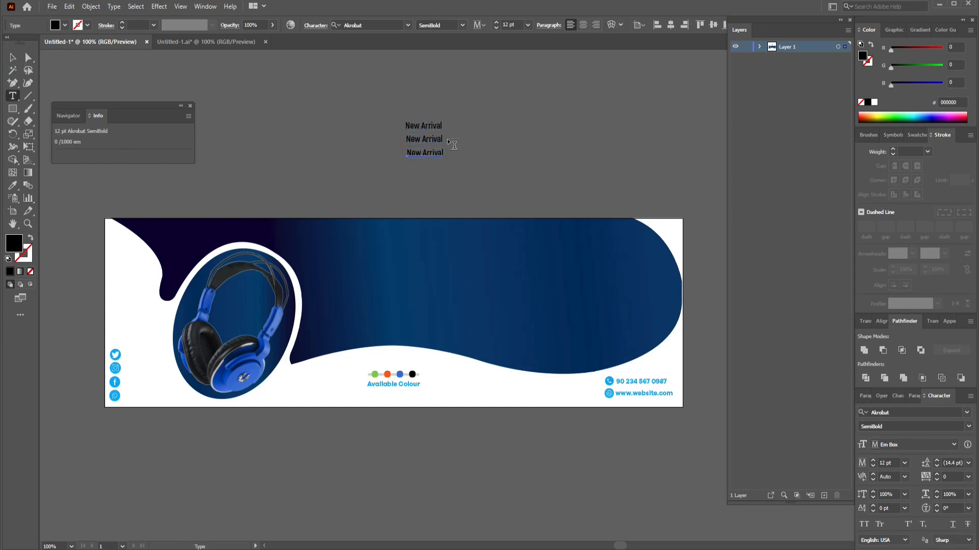
# Replace the wording of the middle text line with "HEADPHONE".
pyautogui.tripleClick(443, 139)
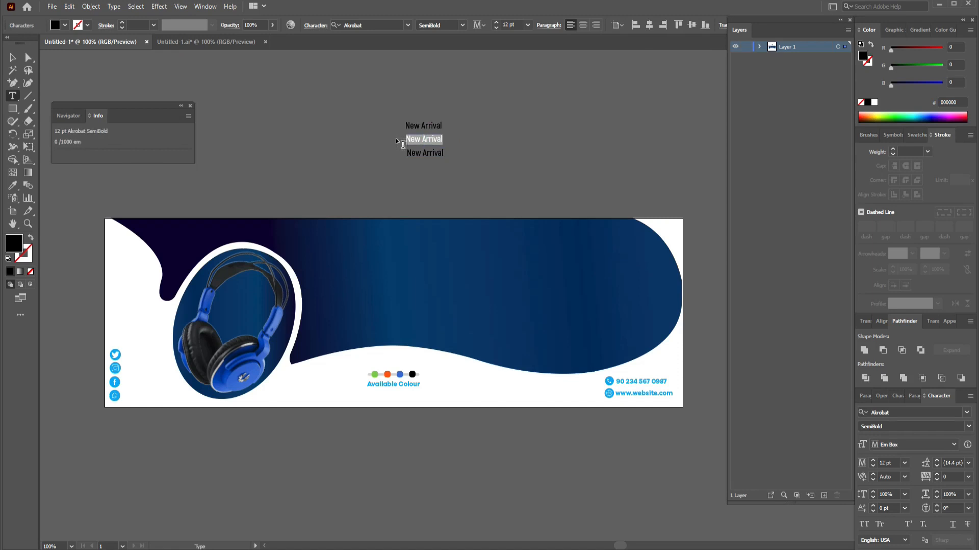
pyautogui.write('HEADPHONE')
pyautogui.click(13, 58)
# Replace the third text line with "Best Selling Poduct" and move it roughly centred under HEADPHONE.
pyautogui.click(440, 154)
pyautogui.press('t')
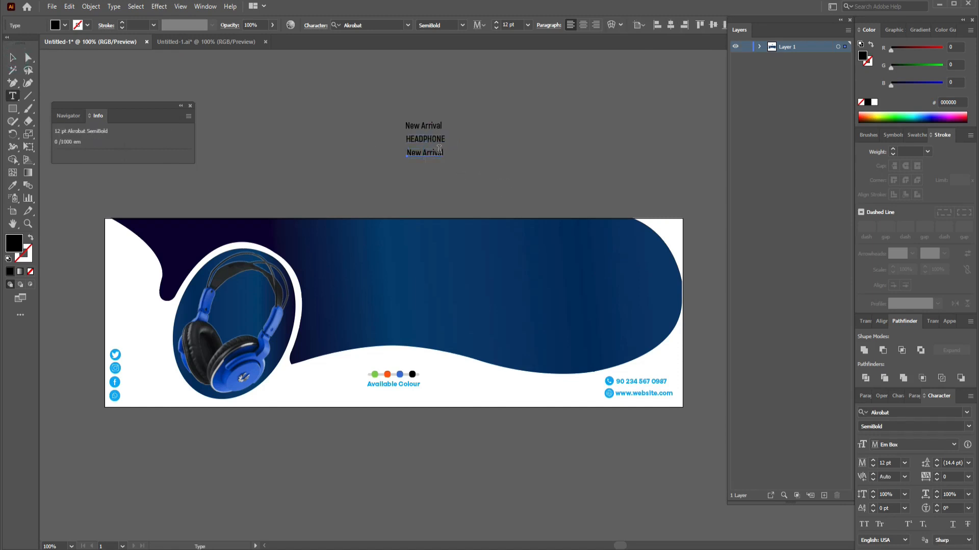
pyautogui.moveTo(451, 153); pyautogui.dragTo(388, 152)
pyautogui.write('bEST')
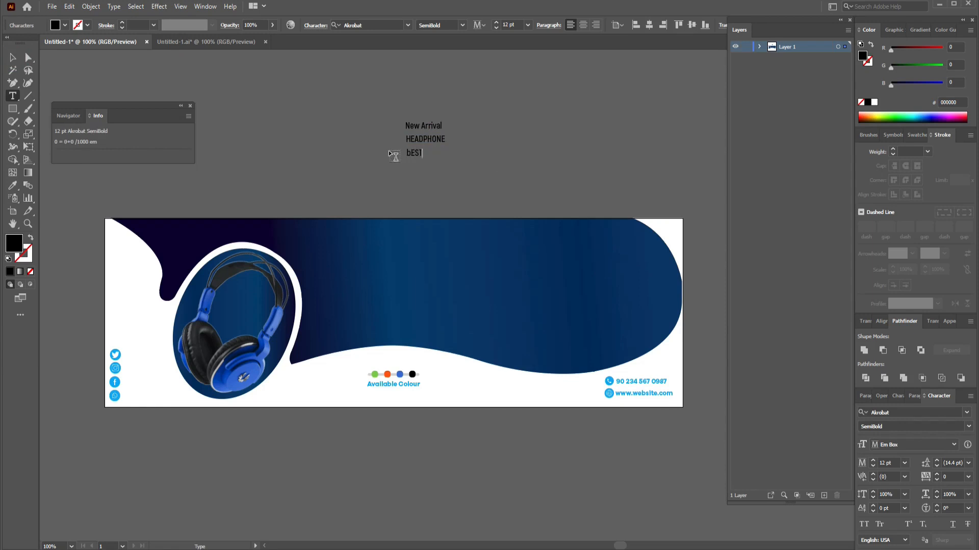
pyautogui.write('est Selling Poduct')
pyautogui.press('Escape')
pyautogui.moveTo(451, 153); pyautogui.dragTo(444, 155)
# Fill the HEADPHONE text with white sampled from the banner's white area.
pyautogui.click(433, 141)
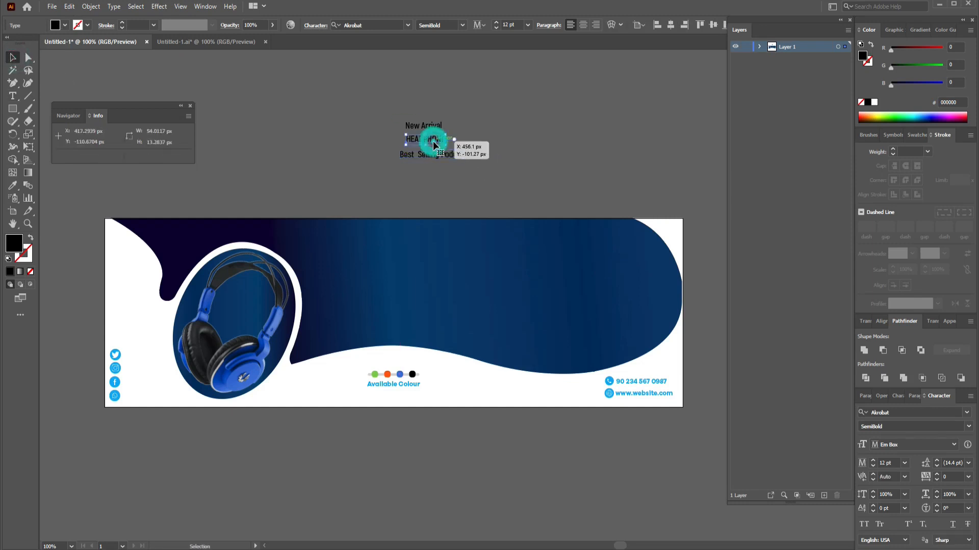
pyautogui.press('i')
pyautogui.click(465, 378)
pyautogui.press('v')
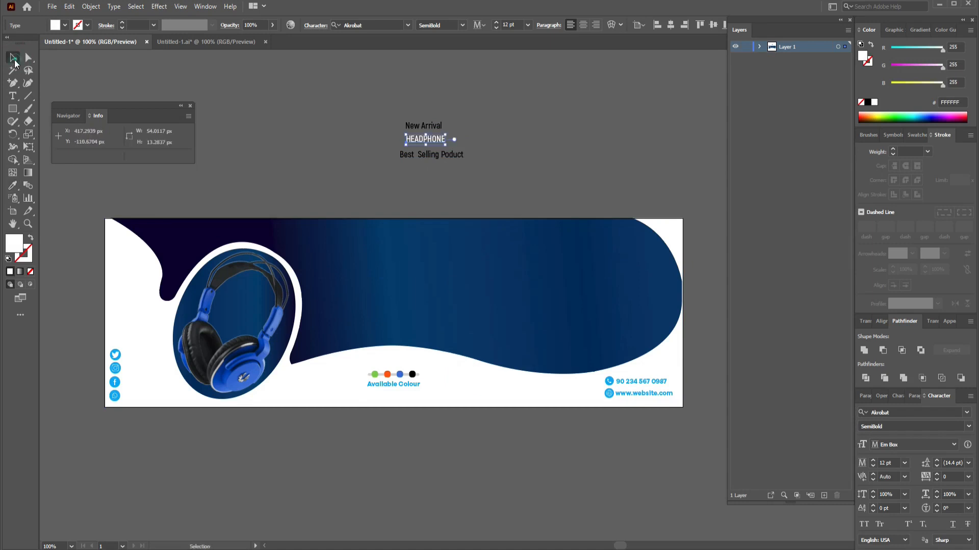
# Set the "New Arrival" text in the Fonarto font.
pyautogui.click(439, 125)
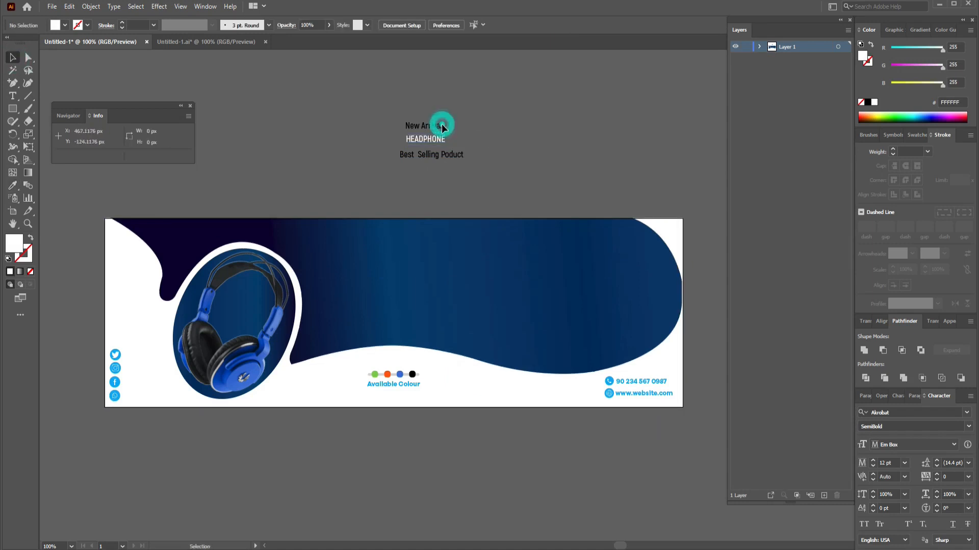
pyautogui.click(369, 24)
pyautogui.write('fo')
# Set HEADPHONE in Galano Grotesque DEMO Bold at 20 pt with a tracking of 100.
pyautogui.click(433, 140)
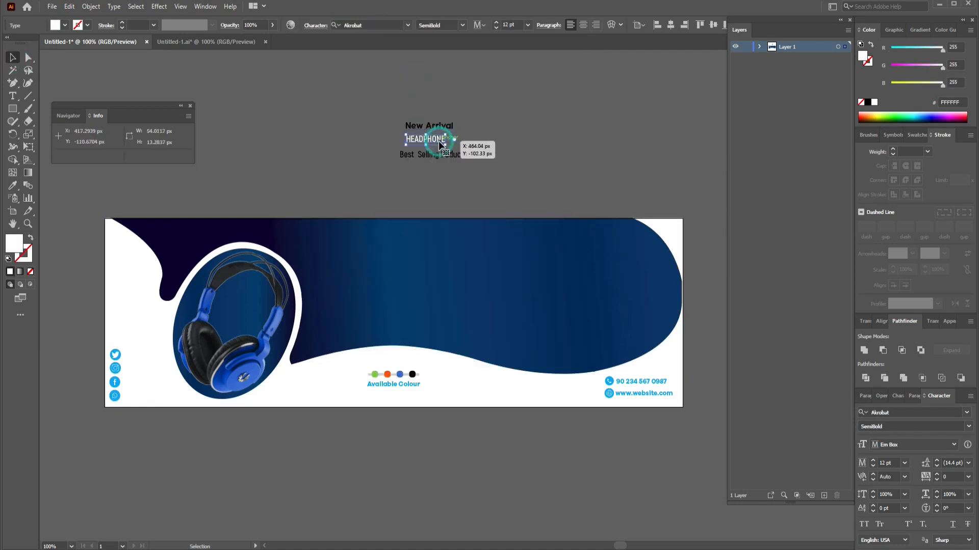
pyautogui.click(369, 24)
pyautogui.write('ga')
pyautogui.click(387, 144)
pyautogui.click(967, 477)
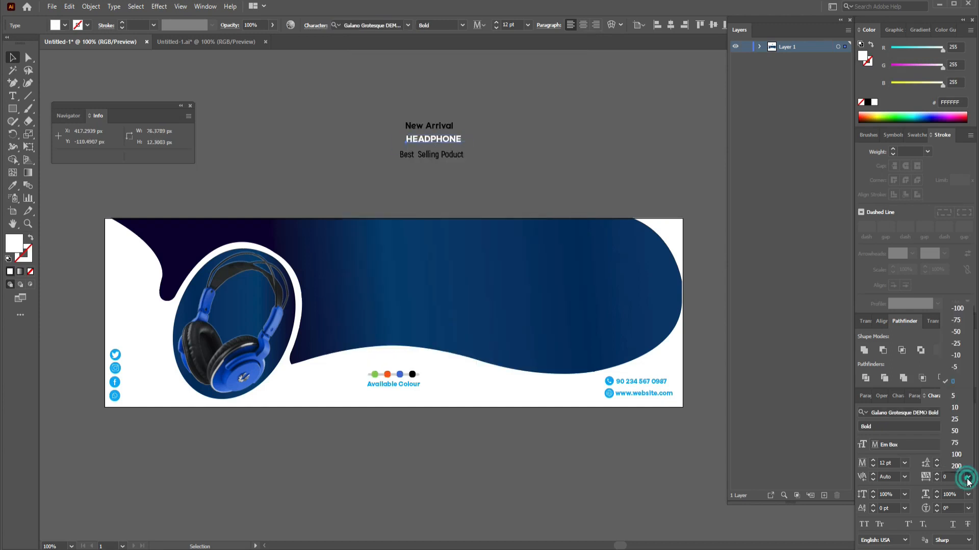
pyautogui.click(955, 455)
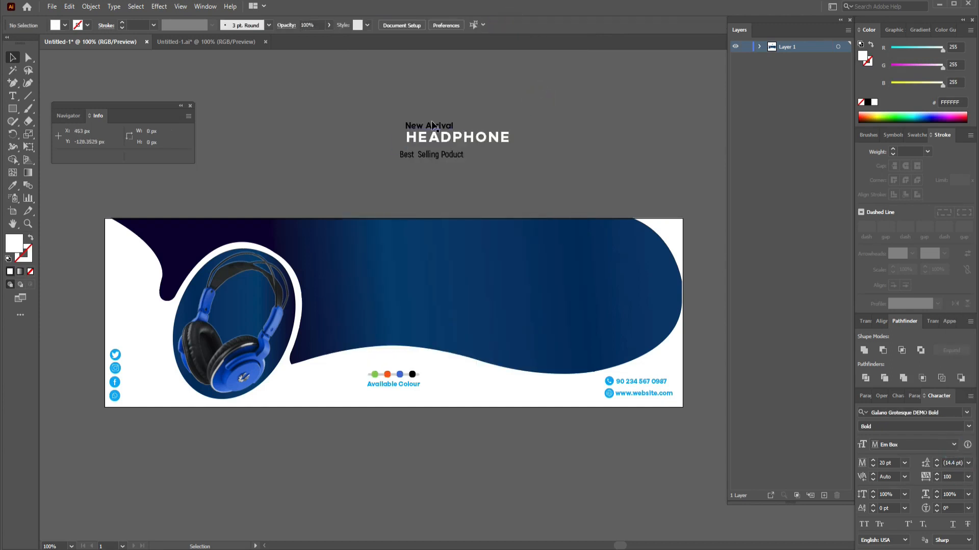
# Enlarge the "New Arrival" text to 19 pt and colour it with the orange sampled from the colour bar.
pyautogui.click(432, 125)
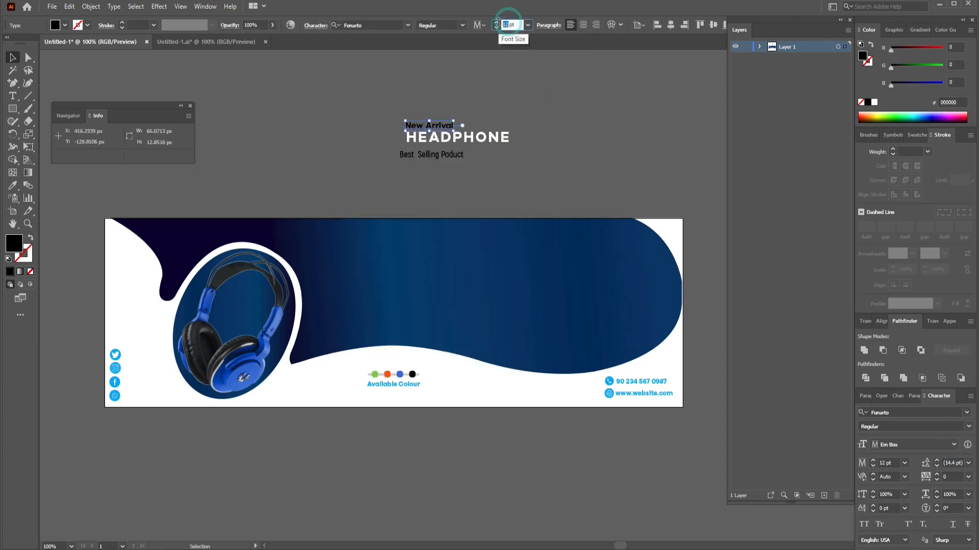
pyautogui.press('i')
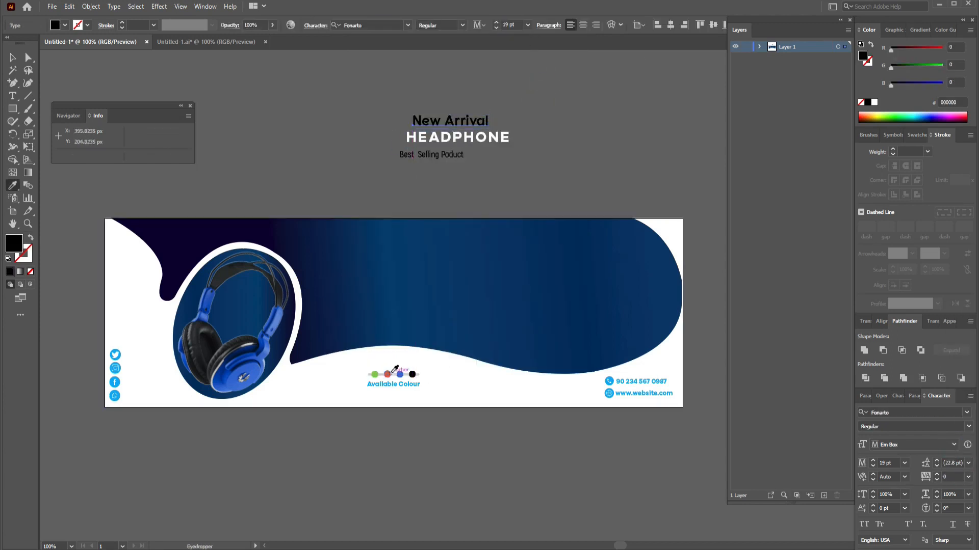
# Give "Best Selling Poduct" the phone number's blue text style at 11 pt and centre it by eye under HEADPHONE.
pyautogui.moveTo(453, 156); pyautogui.dragTo(475, 154)
pyautogui.click(645, 381)
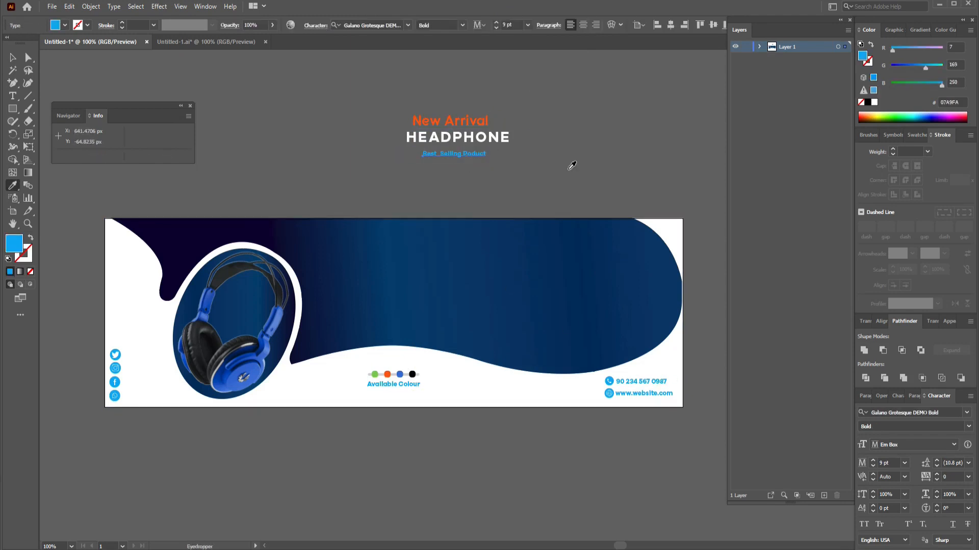
pyautogui.press('v')
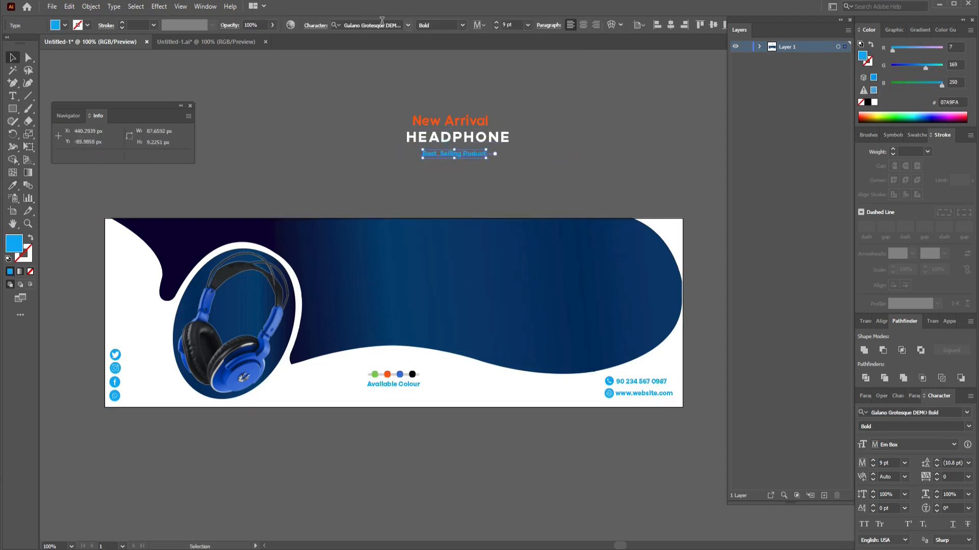
pyautogui.click(496, 23)
pyautogui.click(495, 23)
pyautogui.moveTo(477, 153); pyautogui.dragTo(470, 154)
# Draw a rectangle of about 186 × 79 px around the three text lines, with a blue 1 pt outline and no fill.
pyautogui.click(12, 109)
pyautogui.moveTo(391, 105); pyautogui.dragTo(525, 164)
pyautogui.click(32, 238)
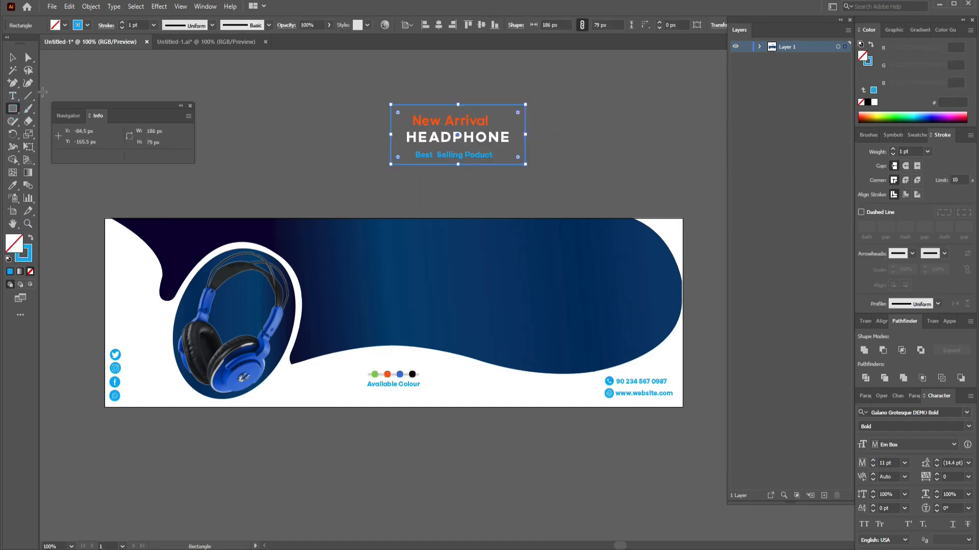
# Delete the frame's bottom edge and raise its two lower corner points so the frame is 68 px high.
pyautogui.click(28, 57)
pyautogui.click(385, 197)
pyautogui.click(452, 165)
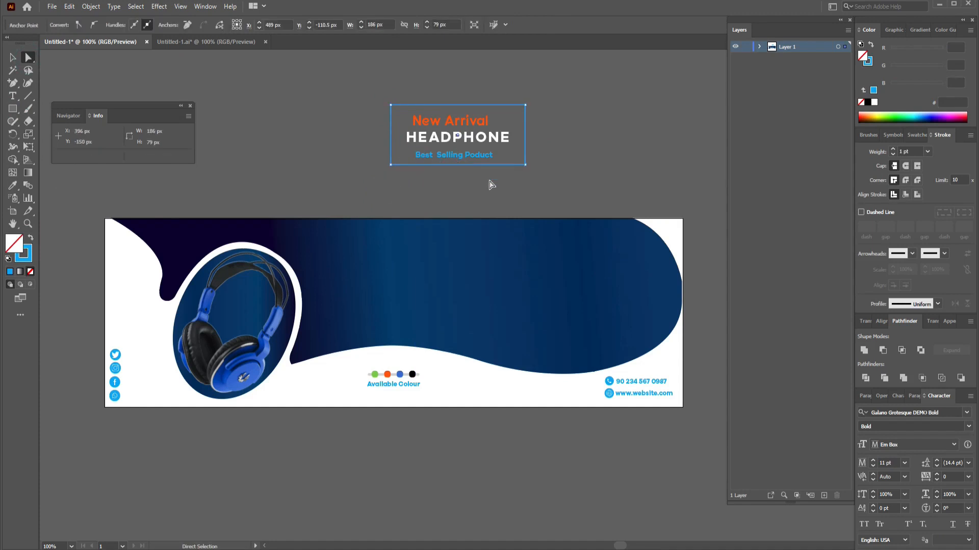
pyautogui.click(479, 165)
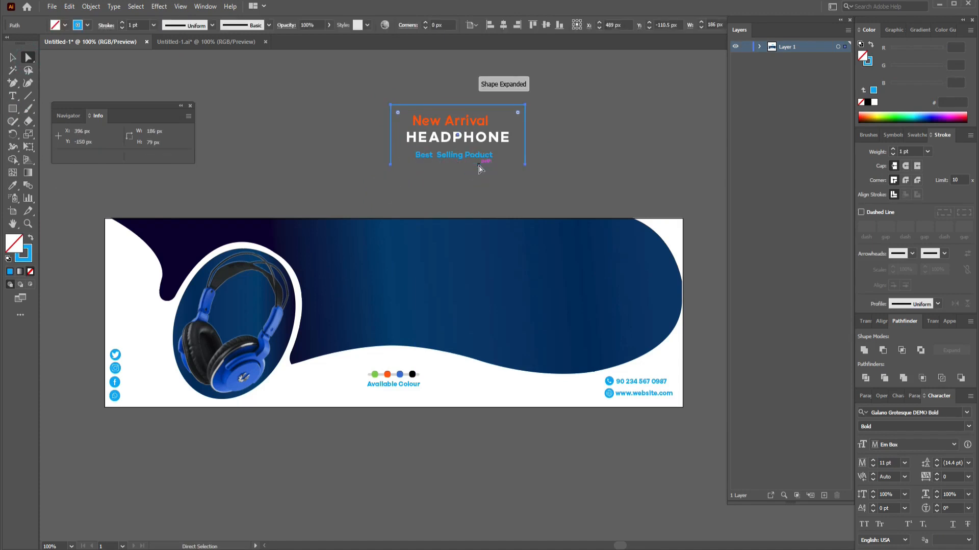
pyautogui.click(390, 164)
pyautogui.click(525, 165)
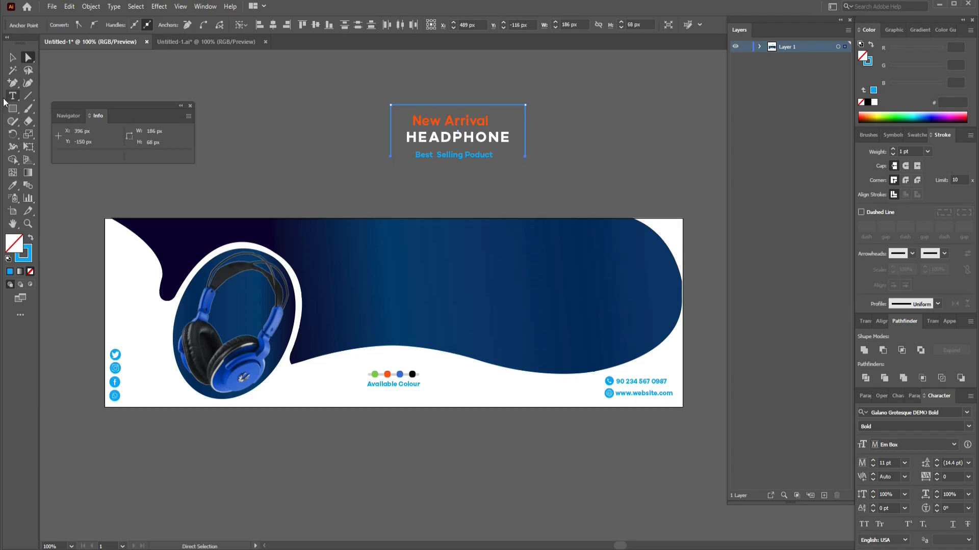
# Extend the frame's lower corners inward with the Pen tool, leaving a gap around the "Best Selling Poduct" text.
pyautogui.click(13, 83)
pyautogui.click(391, 157)
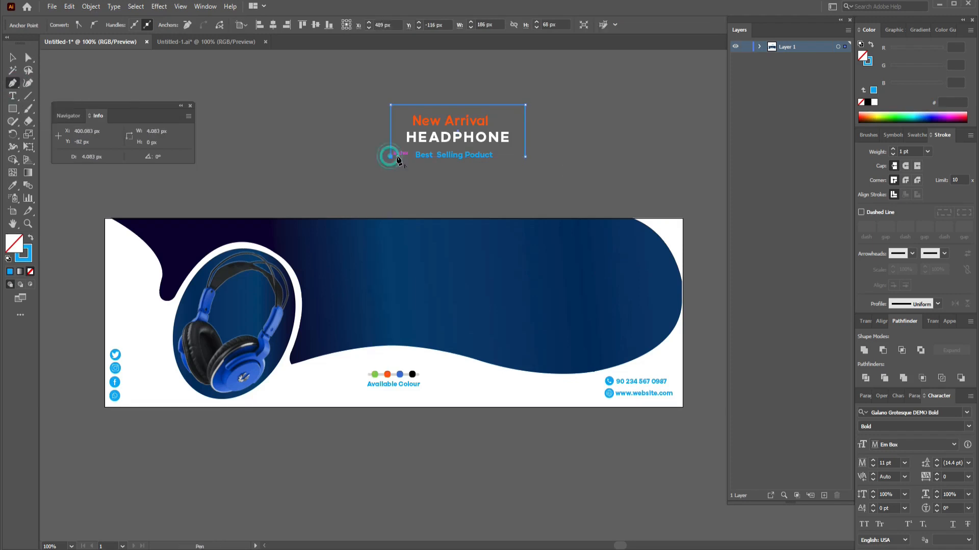
pyautogui.click(412, 156)
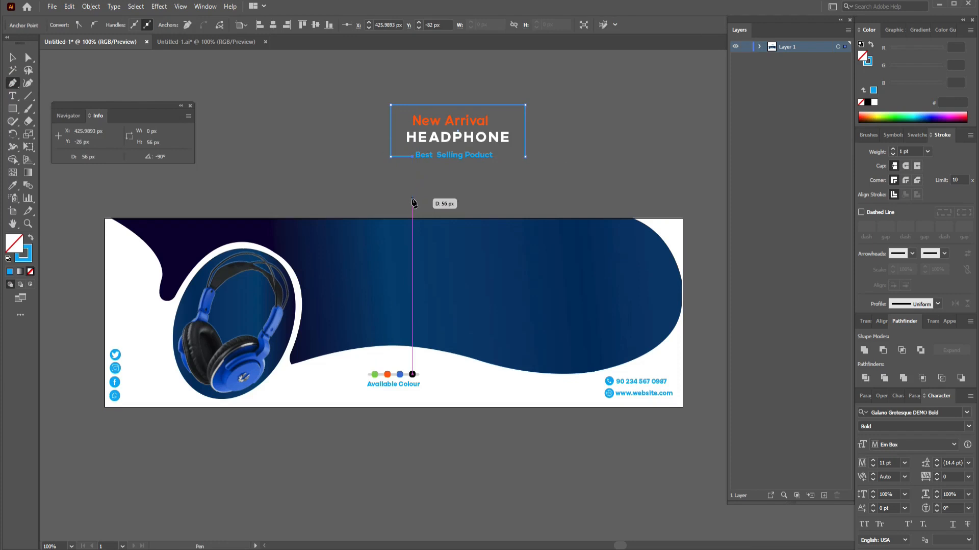
pyautogui.click(499, 156)
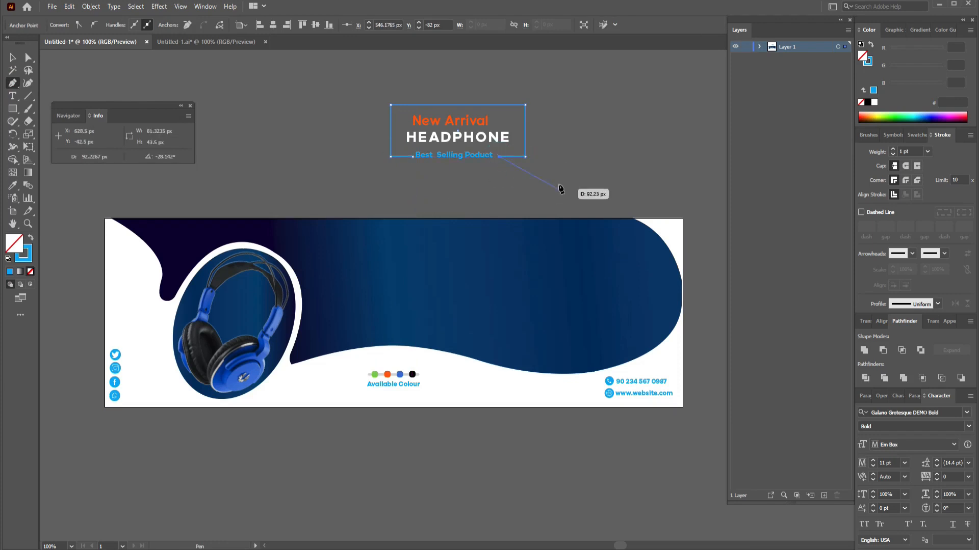
pyautogui.click(13, 58)
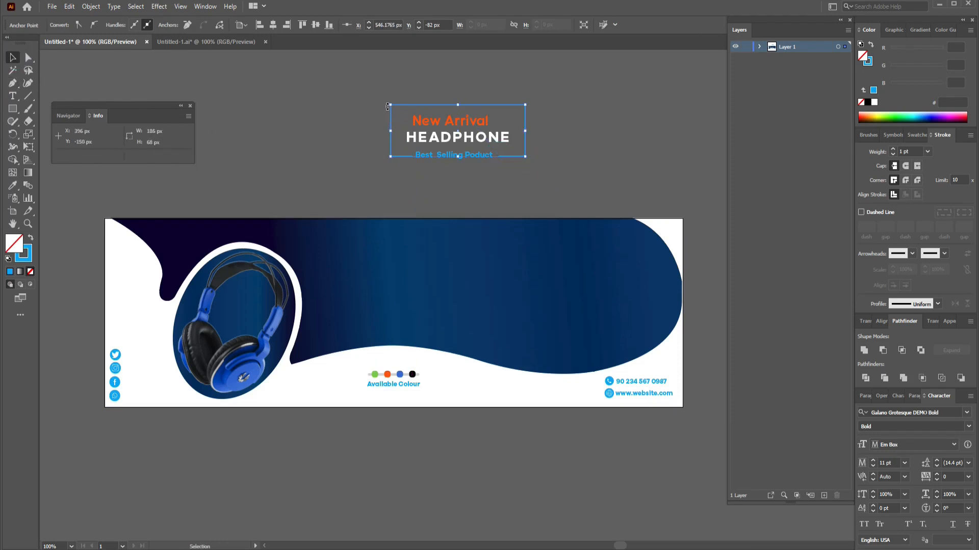
# Move the framed headline onto the blue area near the banner's right end and deselect it.
pyautogui.hotkey('ctrl', '-')
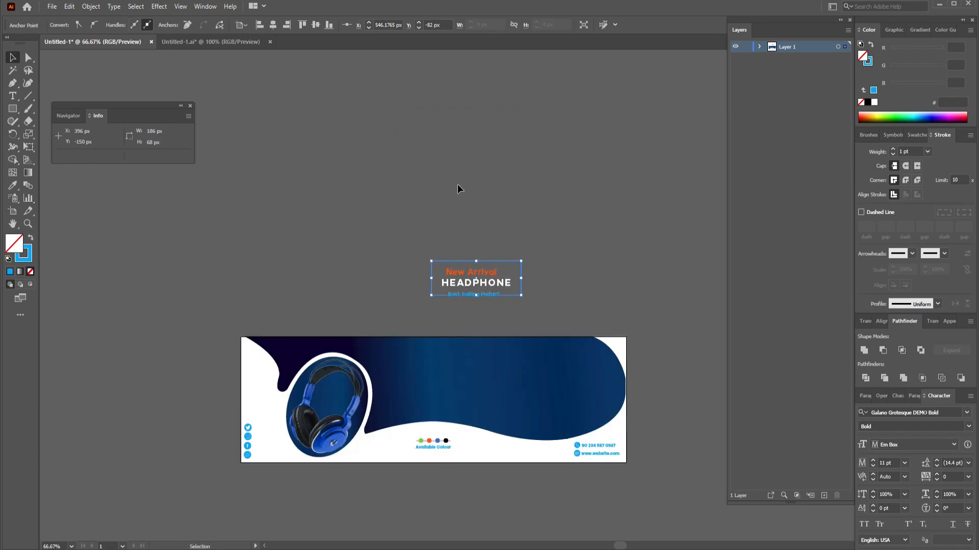
pyautogui.click(458, 185)
pyautogui.moveTo(480, 274); pyautogui.dragTo(567, 368)
pyautogui.click(532, 265)
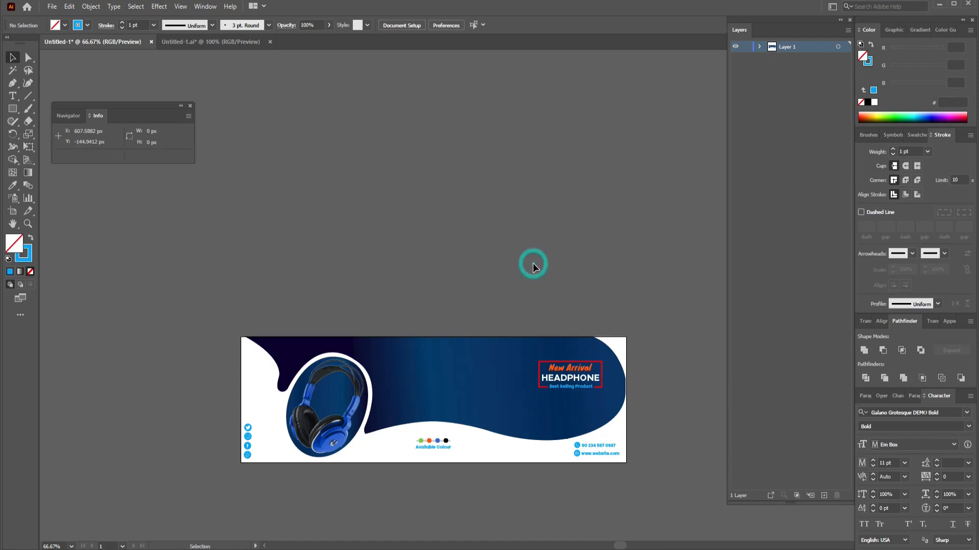
# Draw a blue-outlined rounded rectangle of about 185 × 57 px above the banner and round its corners fully into a pill shape.
pyautogui.click(15, 113)
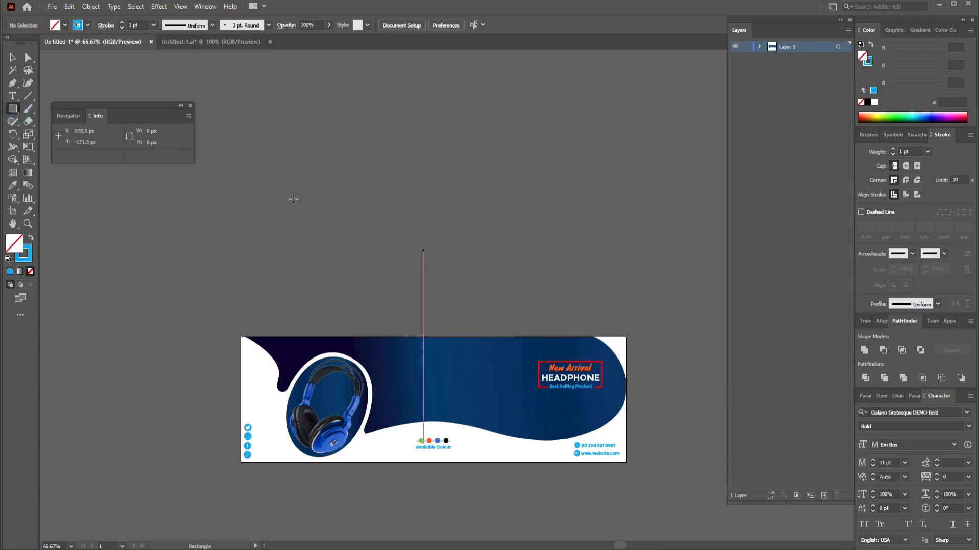
pyautogui.moveTo(13, 109); pyautogui.dragTo(39, 118)
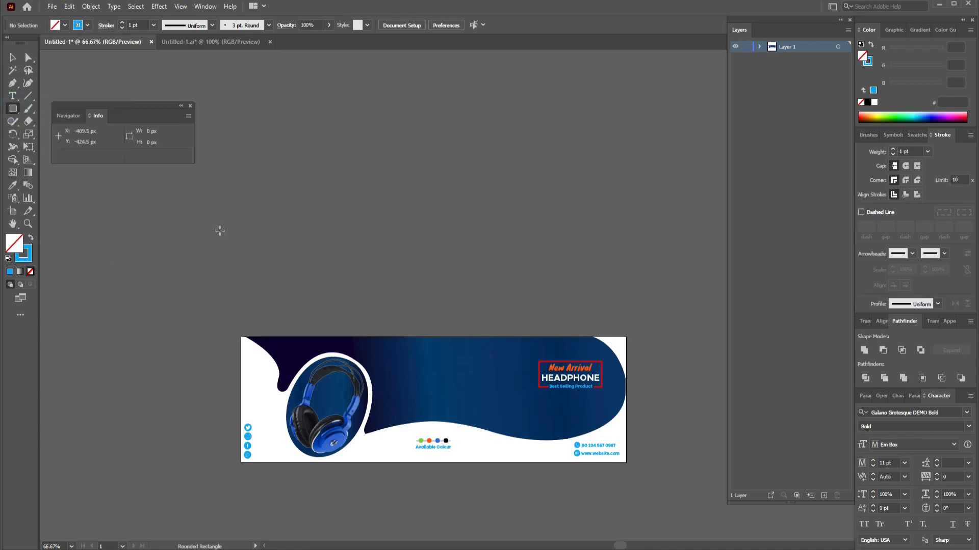
pyautogui.moveTo(424, 260); pyautogui.dragTo(512, 288)
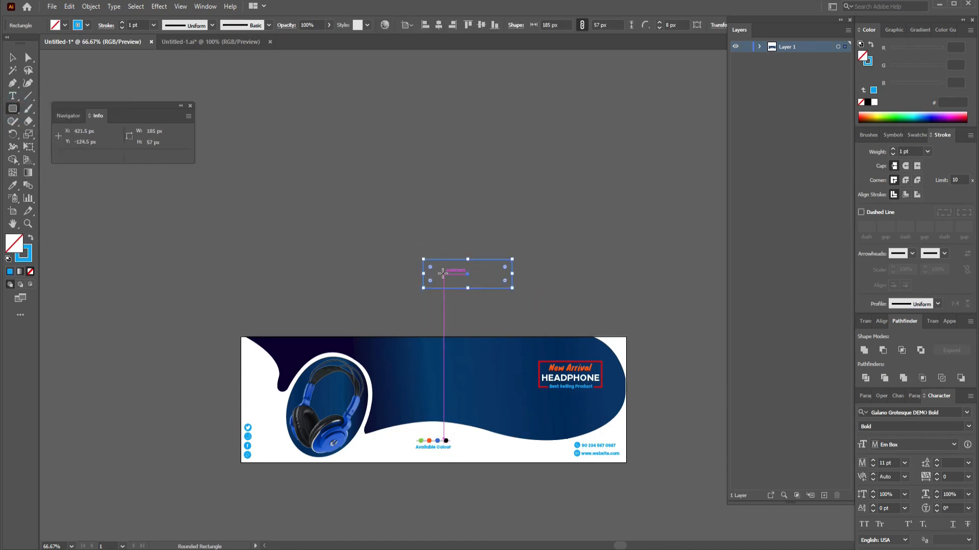
pyautogui.press('a')
pyautogui.moveTo(431, 270); pyautogui.dragTo(444, 277)
pyautogui.click(446, 248)
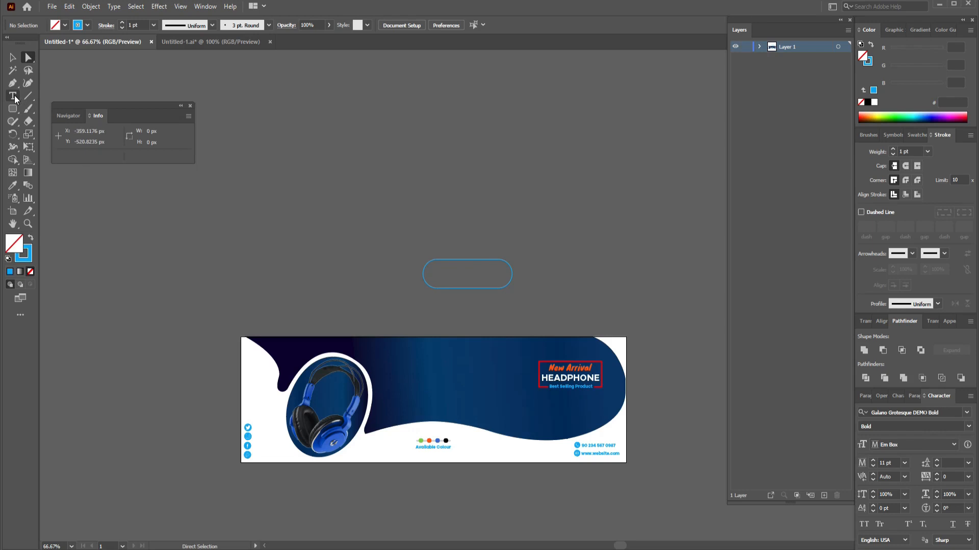
# Sample the headline frame's red onto the pill shape and make it a solid fill with no outline.
pyautogui.click(481, 264)
pyautogui.press('i')
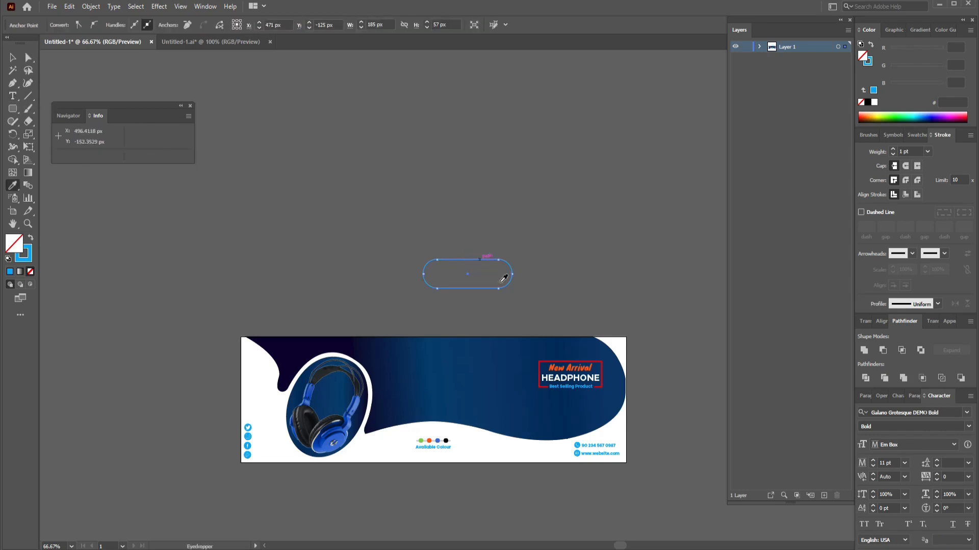
pyautogui.click(603, 366)
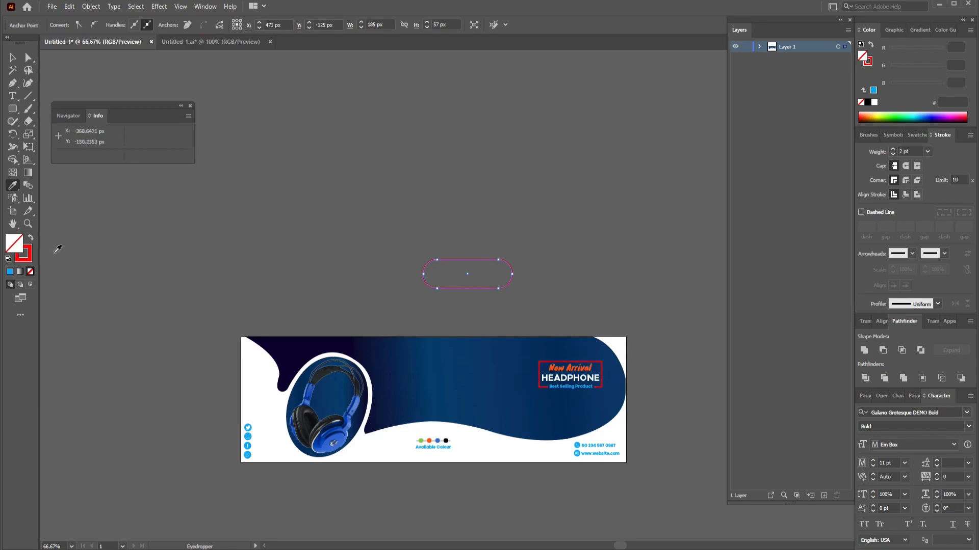
pyautogui.click(31, 241)
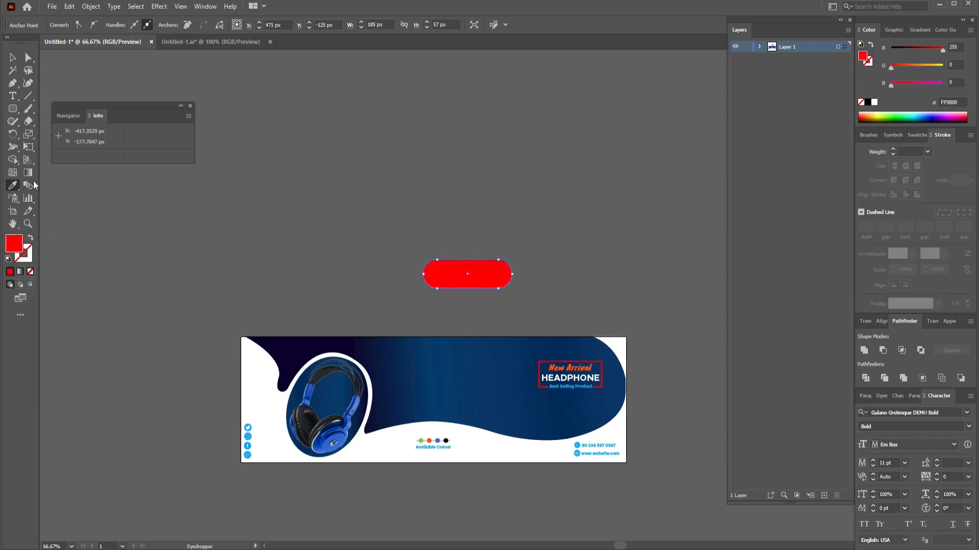
# Add the text "BUY NOW" in the empty area beside the pill shape.
pyautogui.click(12, 97)
pyautogui.click(344, 277)
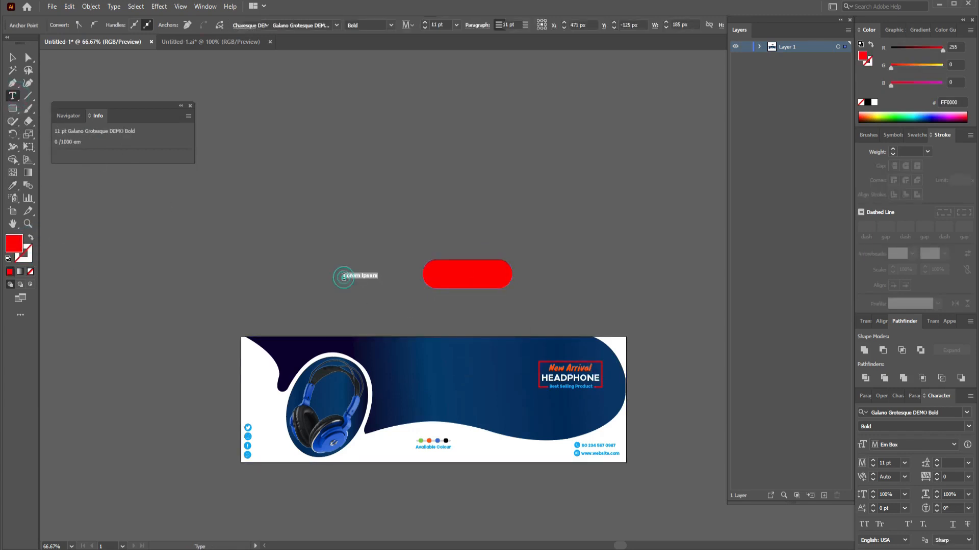
pyautogui.write('BUY')
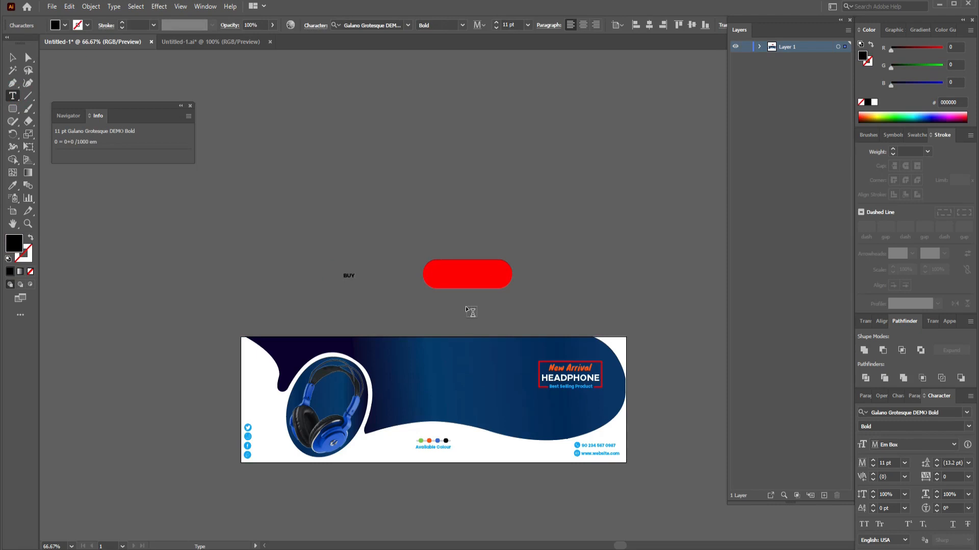
pyautogui.write(' NOW')
pyautogui.click(13, 57)
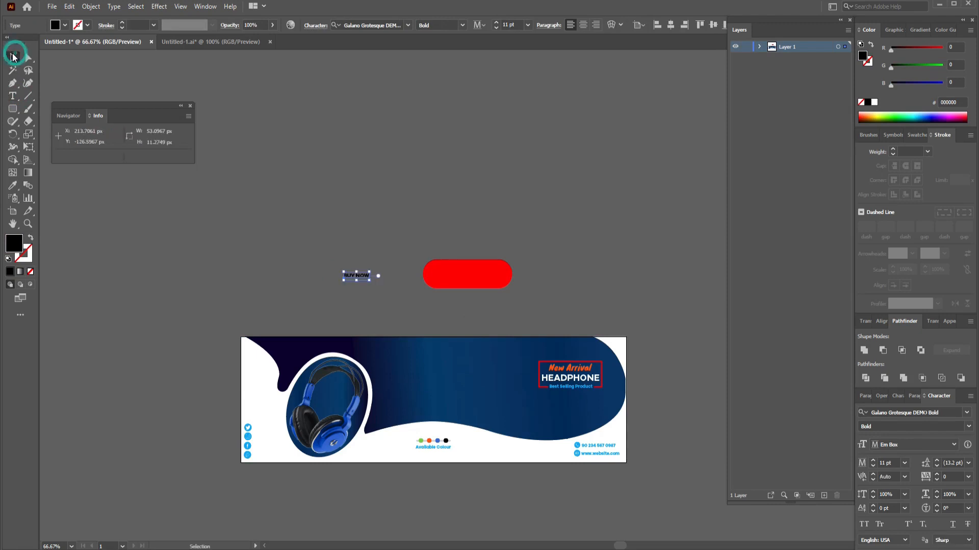
# Draw a circle of about 48 px beside the pill and fill it with the banner's blue gradient using the Eyedropper.
pyautogui.click(13, 108)
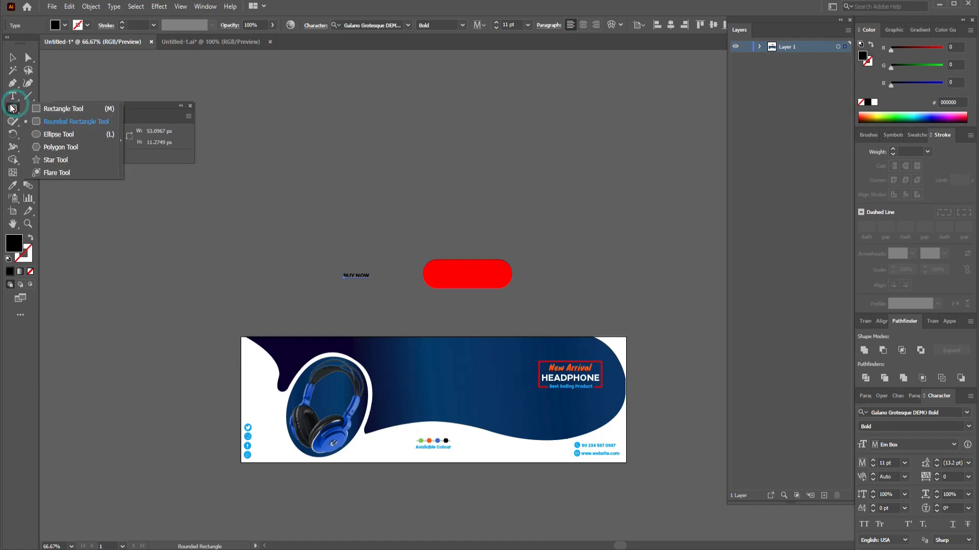
pyautogui.click(48, 137)
pyautogui.moveTo(618, 280); pyautogui.dragTo(631, 291)
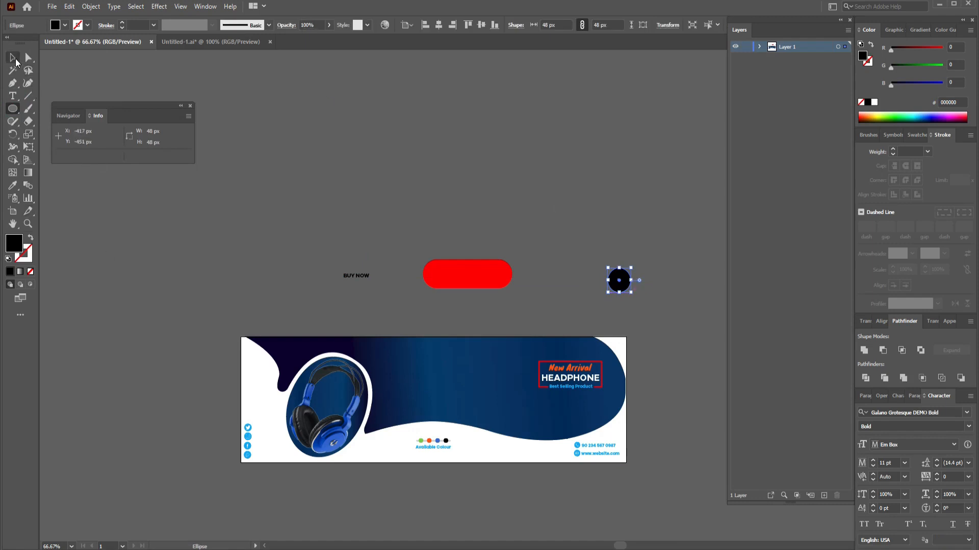
pyautogui.click(13, 58)
pyautogui.press('i')
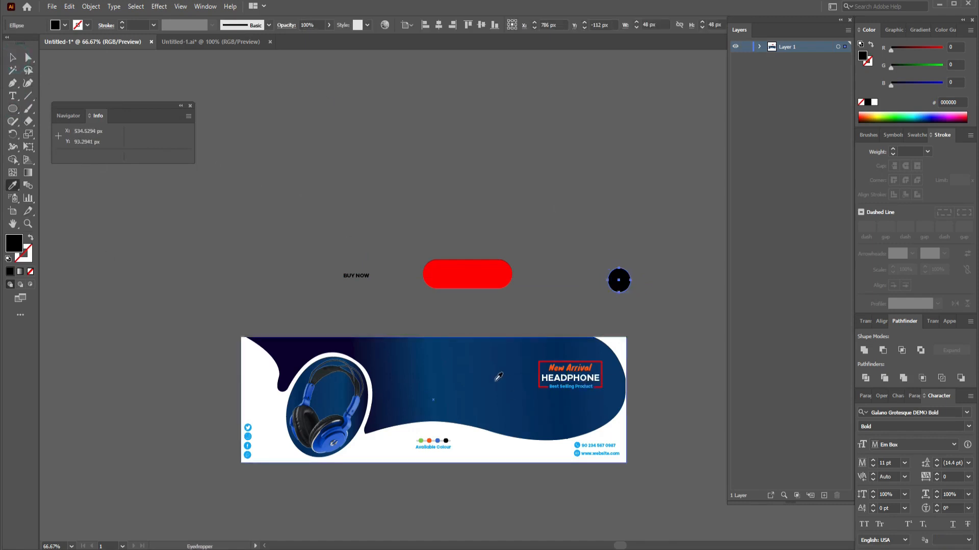
pyautogui.click(498, 376)
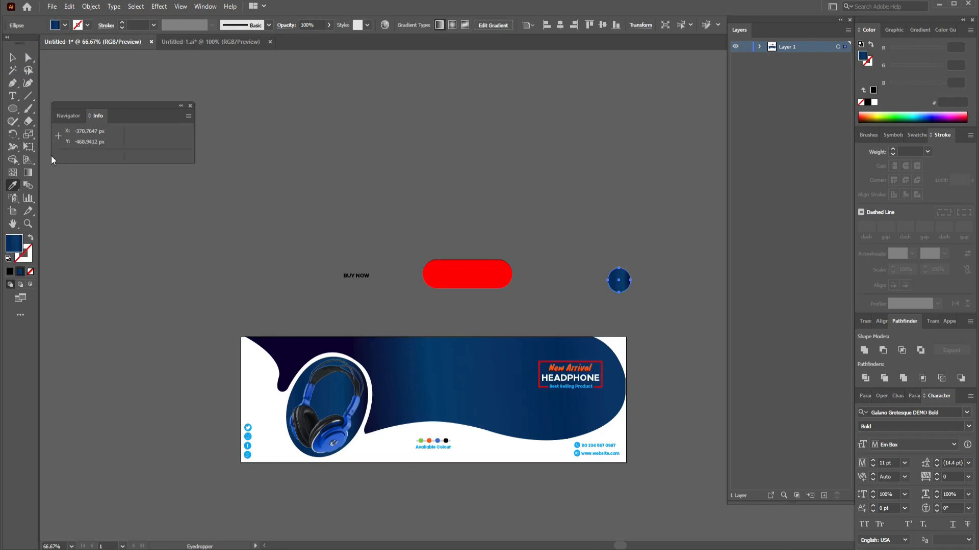
# Draw a triangle of about 36 × 40 px above the pill with the Polygon tool and fill it with the pill's red.
pyautogui.click(13, 109)
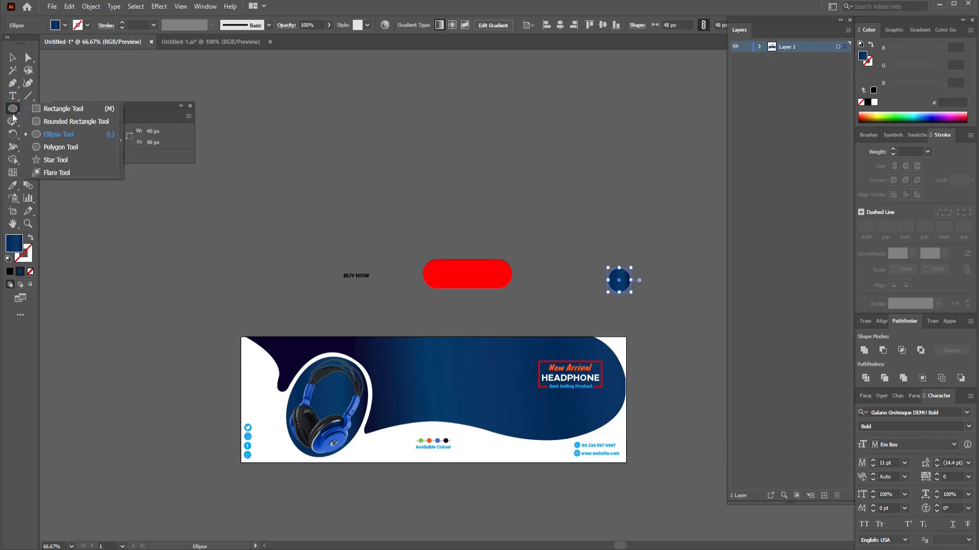
pyautogui.click(56, 147)
pyautogui.moveTo(528, 196)
pyautogui.mouseDown()
pyautogui.moveTo(561, 237)
pyautogui.moveTo(561, 209)
pyautogui.moveTo(527, 217)
pyautogui.moveTo(522, 208)
pyautogui.mouseUp()
pyautogui.press('i')
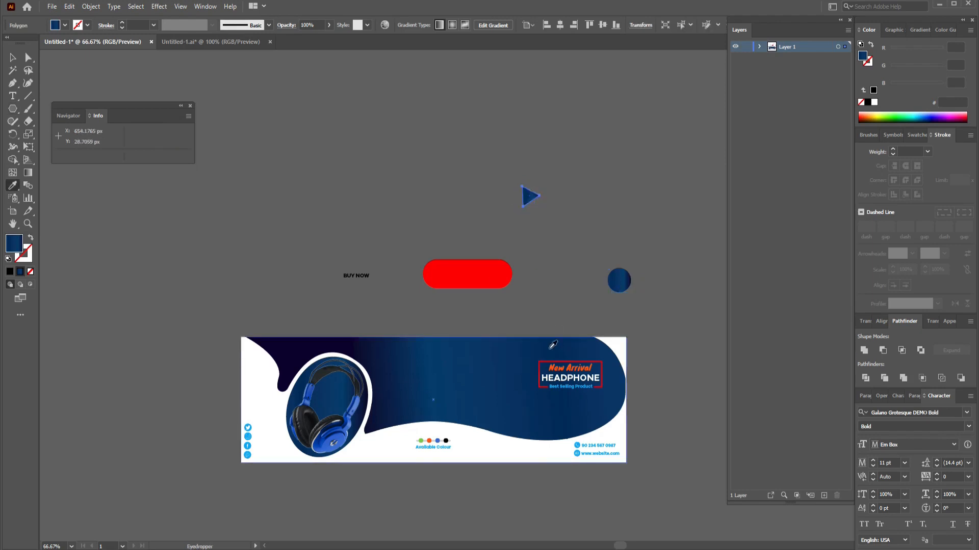
pyautogui.click(489, 274)
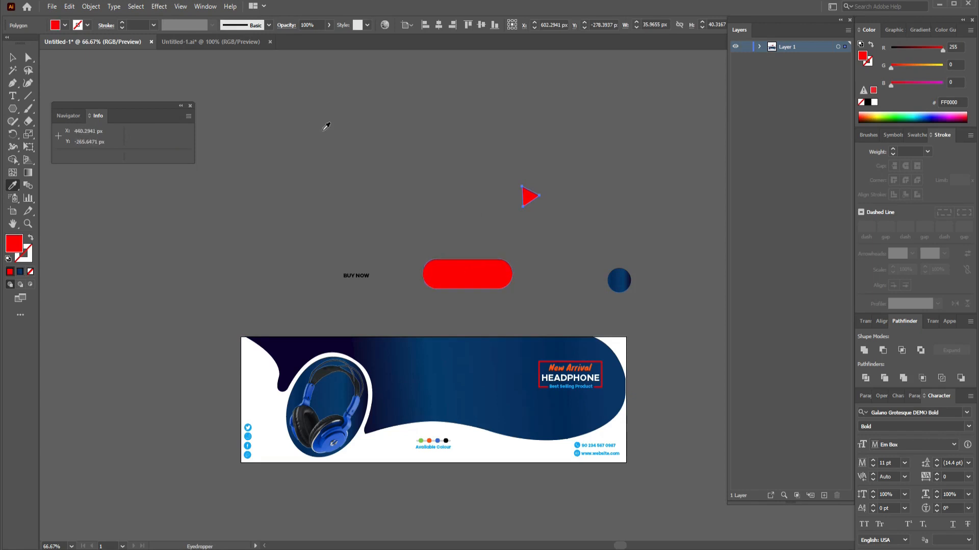
# Place the red triangle on the blue circle, pointing right, and shrink it to about 25 × 29 px so it fits inside.
pyautogui.press('v')
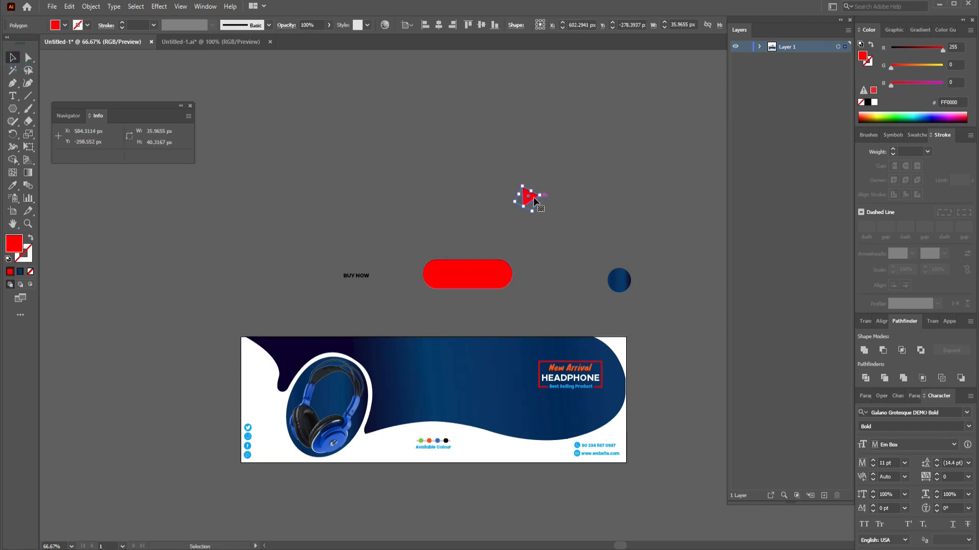
pyautogui.moveTo(534, 201); pyautogui.dragTo(623, 285)
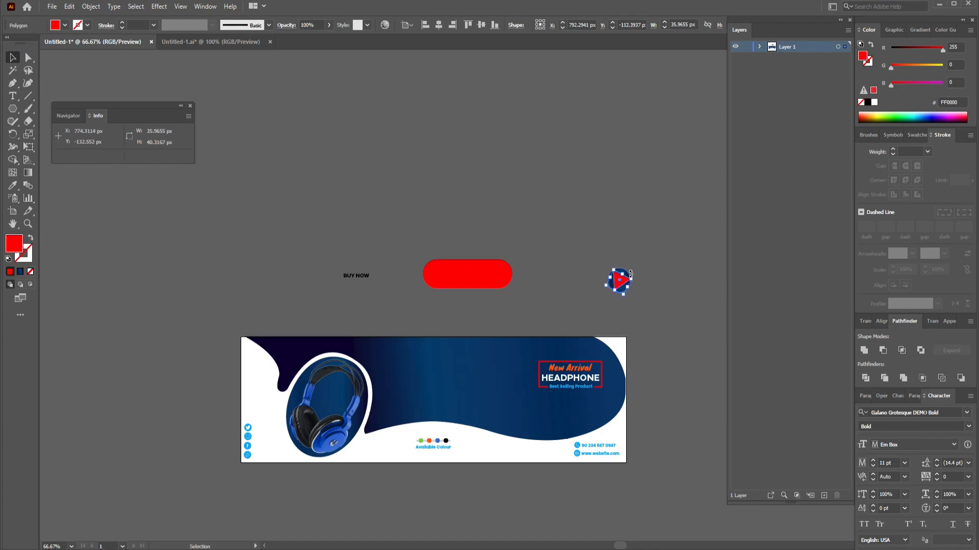
pyautogui.moveTo(630, 274); pyautogui.dragTo(630, 276)
pyautogui.hotkey('ctrl', '=')
pyautogui.hotkey('ctrl', '=')
pyautogui.hotkey('ctrl', '=')
pyautogui.hotkey('ctrl', '=')
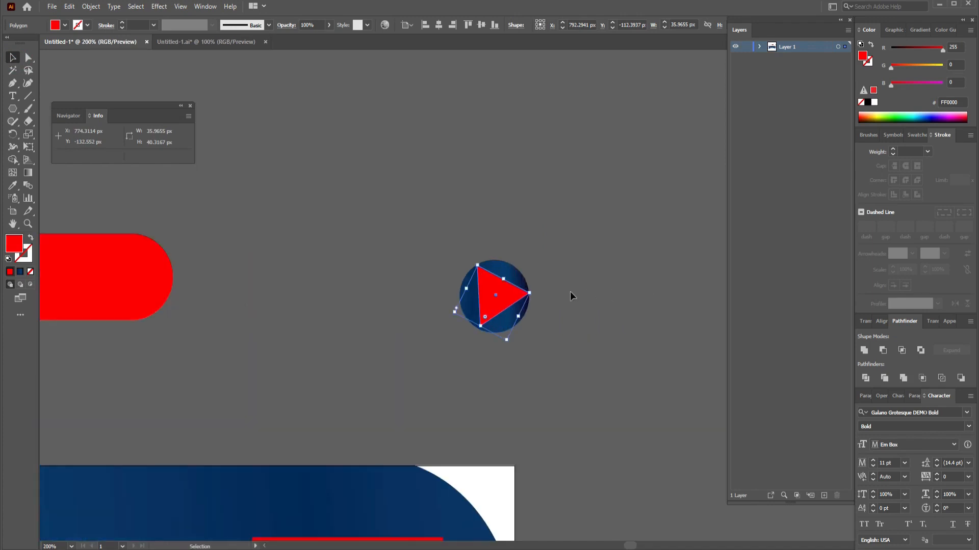
pyautogui.moveTo(529, 294); pyautogui.dragTo(520, 295)
pyautogui.click(586, 317)
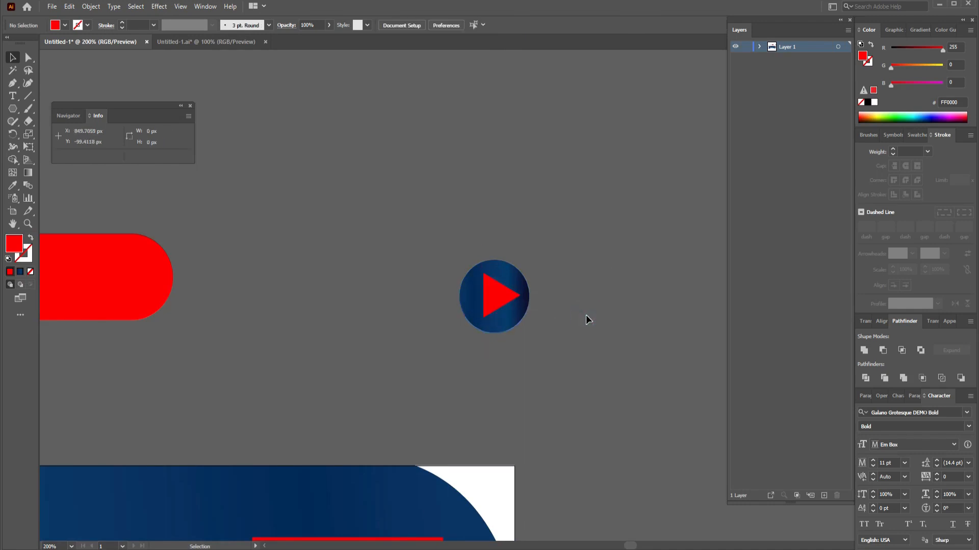
# Align the circle and triangle on their horizontal and vertical centres, and nudge the triangle slightly right for optical balance.
pyautogui.click(494, 317)
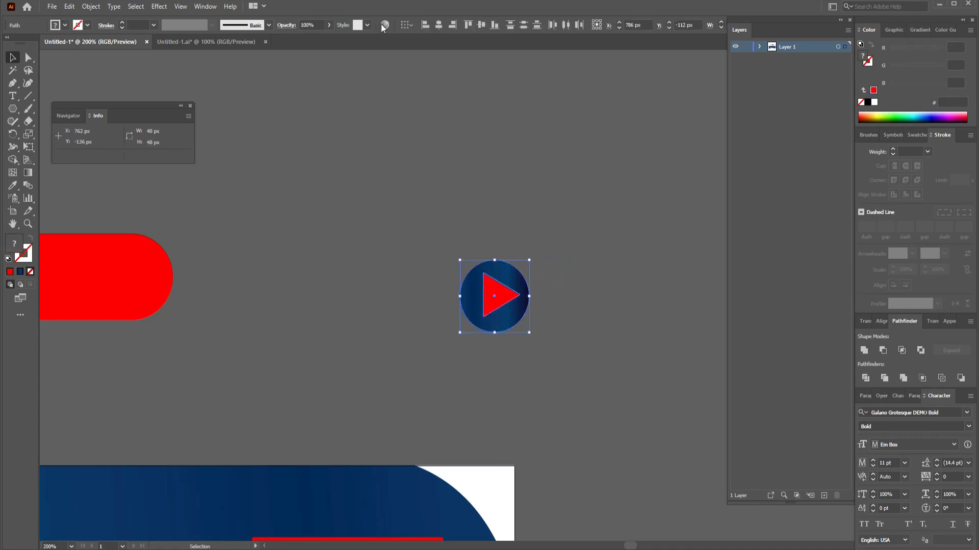
pyautogui.click(439, 25)
pyautogui.click(481, 26)
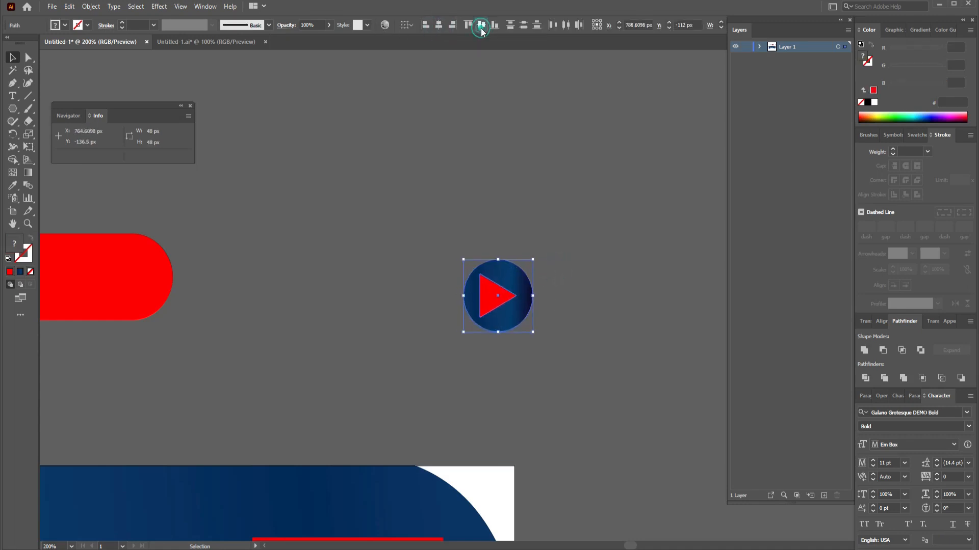
pyautogui.click(543, 305)
pyautogui.click(499, 301)
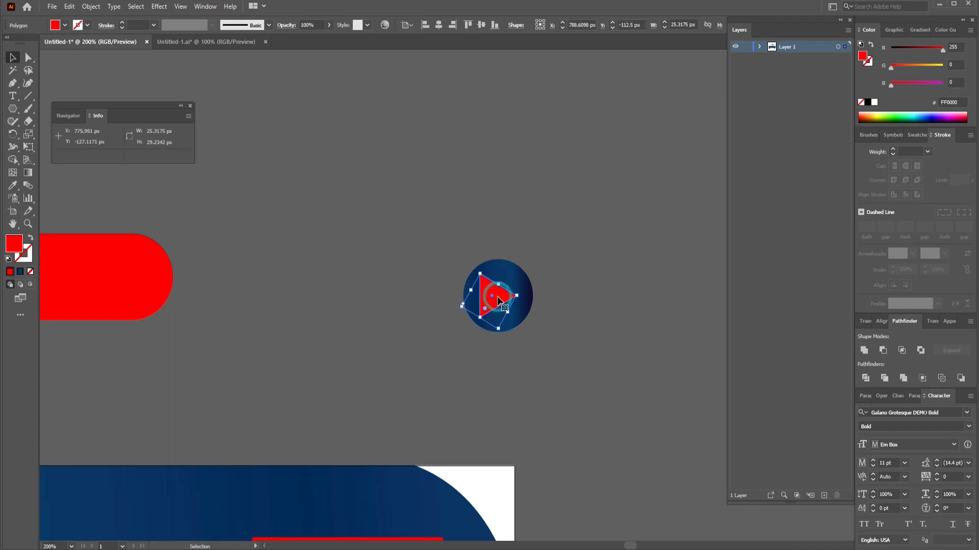
pyautogui.press('Right')
pyautogui.press('Right')
pyautogui.press('Right')
pyautogui.click(581, 297)
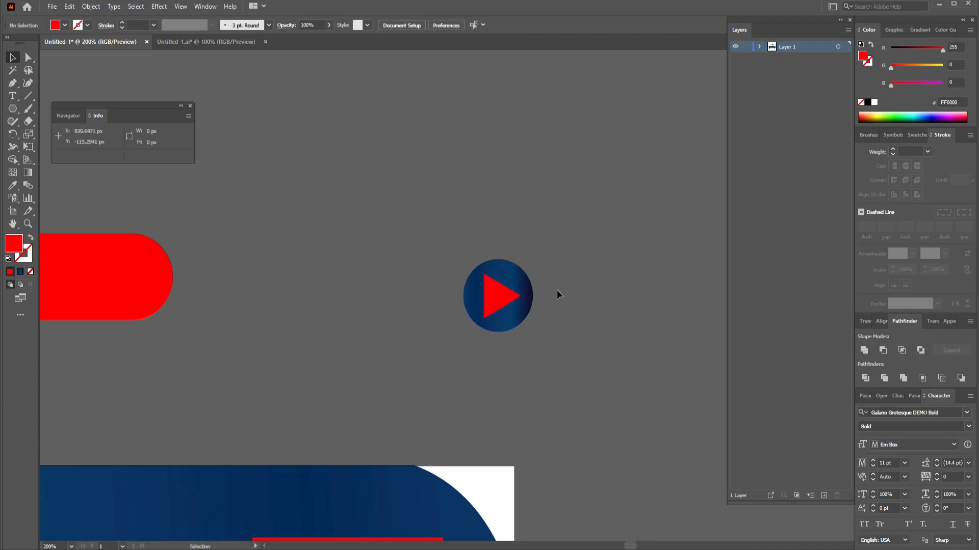
# Move the play icon into the right end of the red pill and place the "BUY NOW" text beside it.
pyautogui.moveTo(497, 299); pyautogui.dragTo(112, 281)
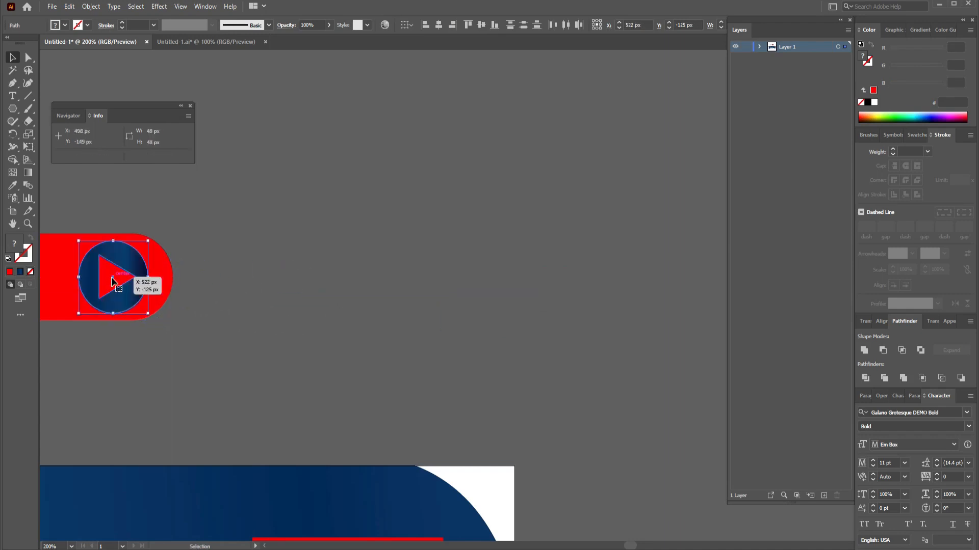
pyautogui.click(381, 300)
pyautogui.moveTo(300, 301); pyautogui.dragTo(680, 301)
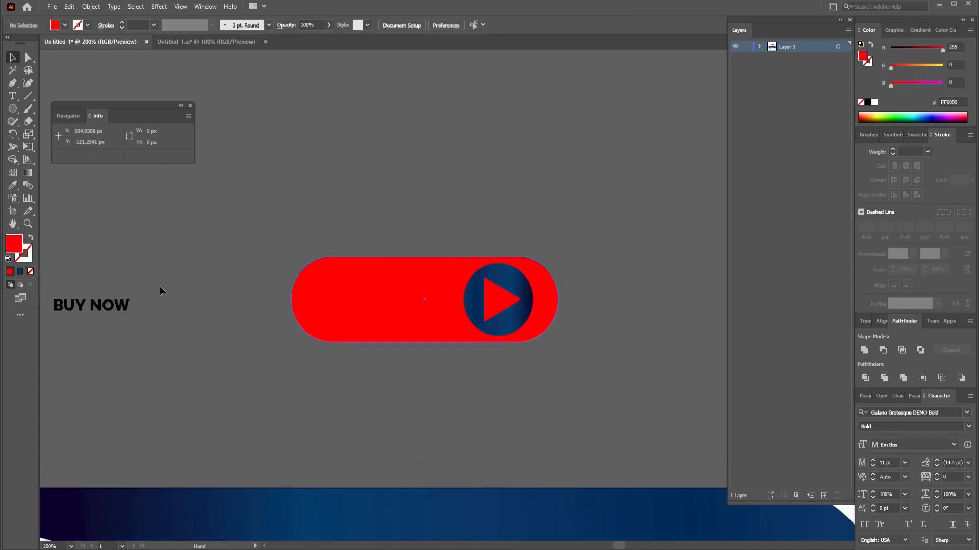
pyautogui.moveTo(102, 304); pyautogui.dragTo(400, 297)
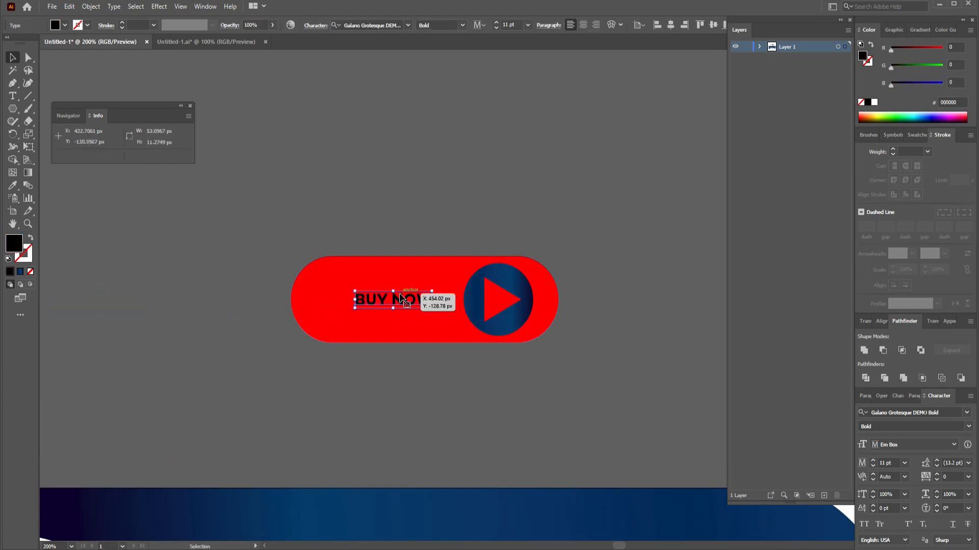
# Set the "BUY NOW" text to 18 pt with a white fill and position it left of the play icon.
pyautogui.doubleClick(506, 25)
pyautogui.write('18')
pyautogui.click(529, 124)
pyautogui.moveTo(436, 296); pyautogui.dragTo(413, 302)
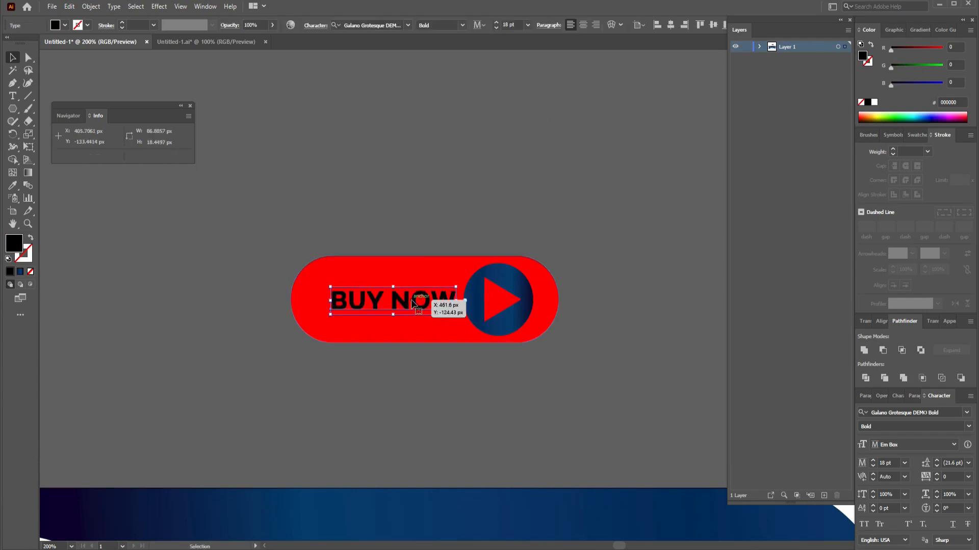
pyautogui.click(65, 25)
pyautogui.click(21, 48)
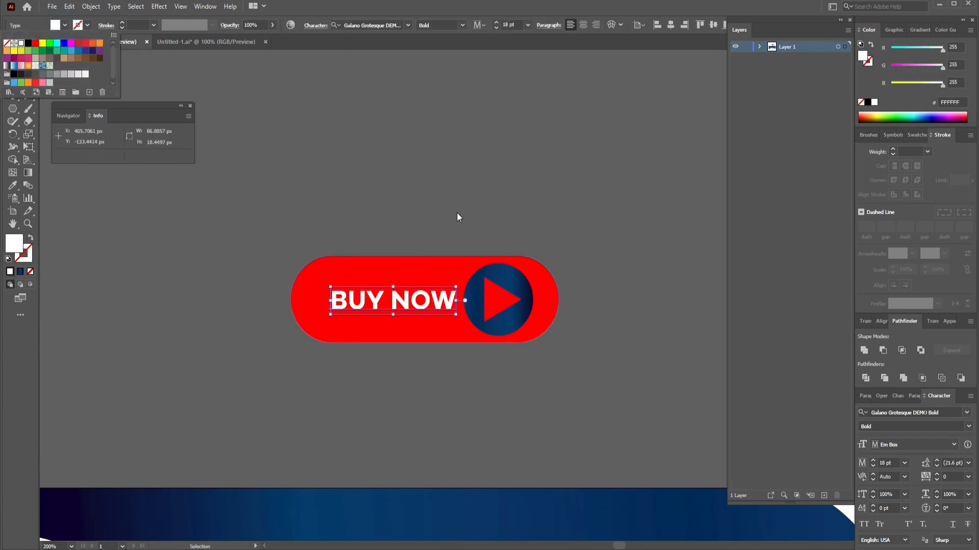
pyautogui.click(457, 213)
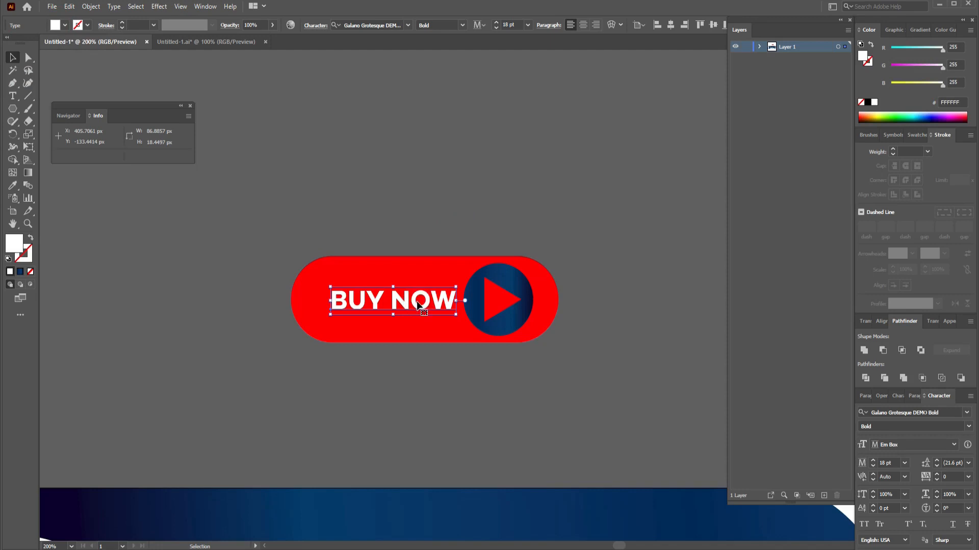
pyautogui.click(410, 205)
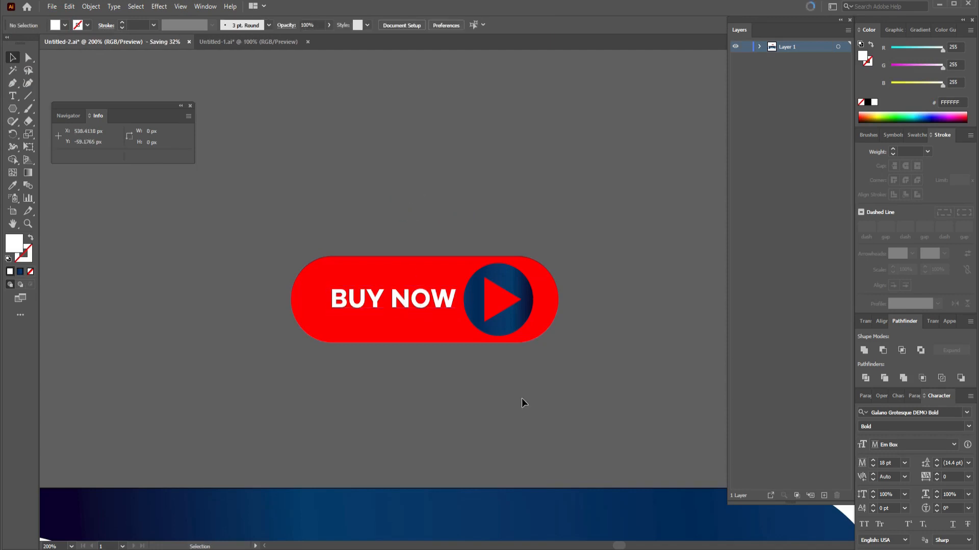
# Group the button's parts, scale the group to about 117 × 36 px and place it beneath the framed headline on the banner.
pyautogui.scroll(-3, 521, 399)
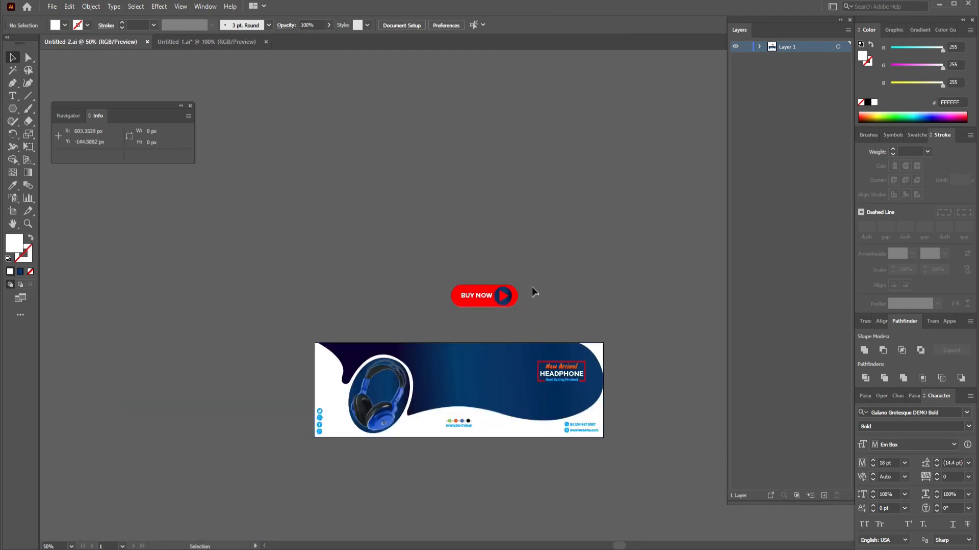
pyautogui.moveTo(531, 279); pyautogui.dragTo(410, 307)
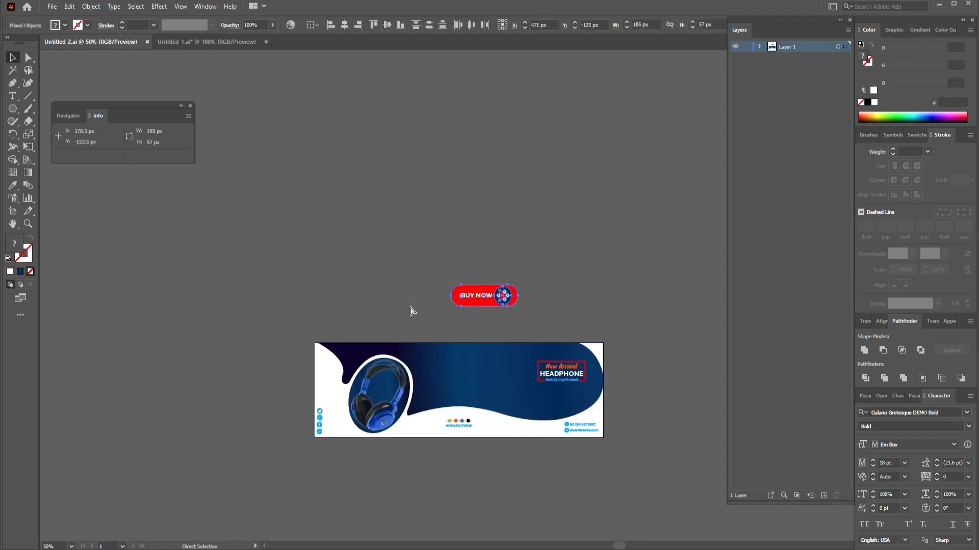
pyautogui.hotkey('ctrl', 'g')
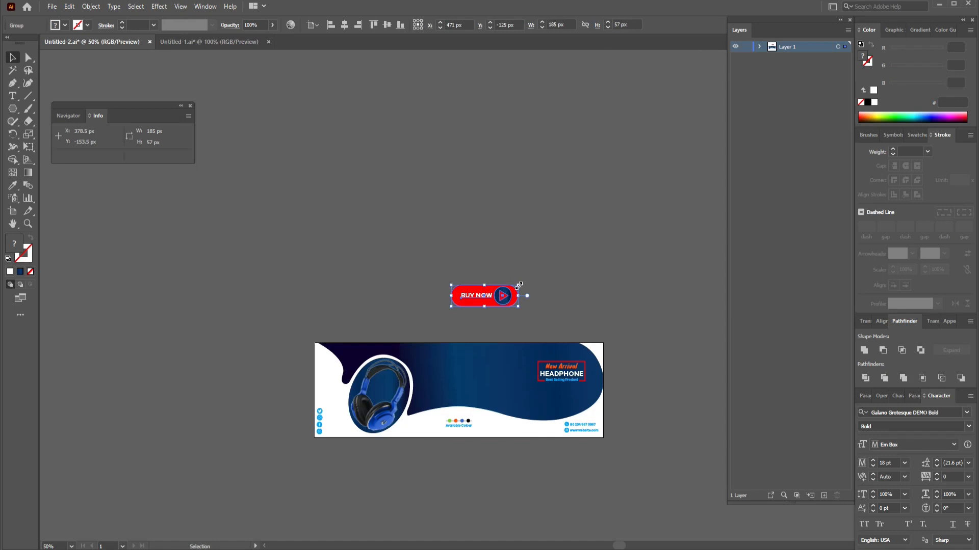
pyautogui.moveTo(518, 285); pyautogui.dragTo(567, 399)
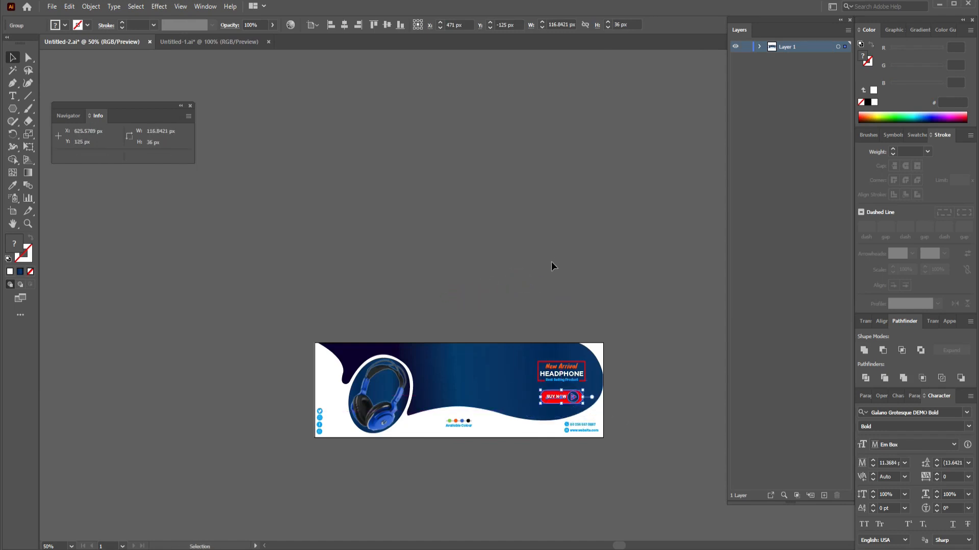
pyautogui.click(551, 266)
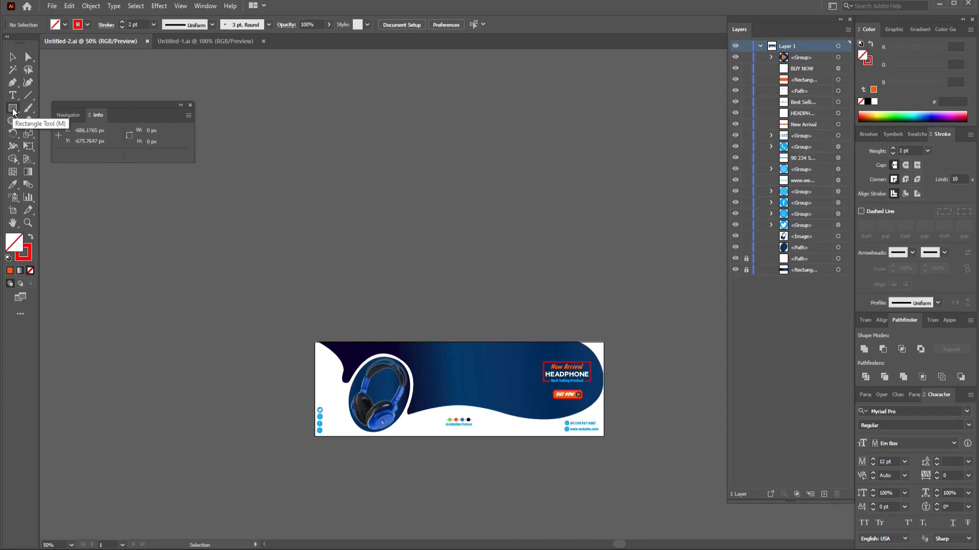
# Draw an open curved path about 166 × 201 px in the empty area above the banner with the Pen tool.
pyautogui.click(13, 82)
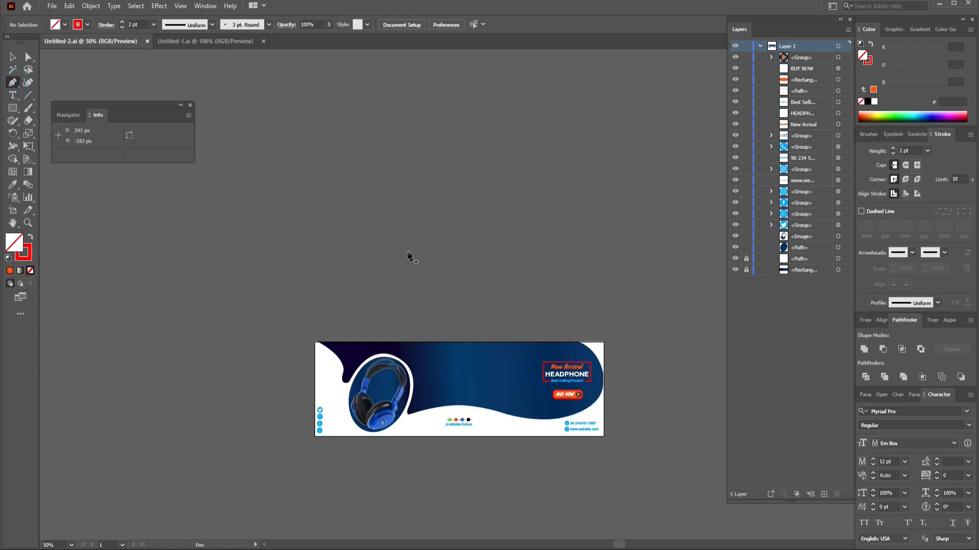
pyautogui.click(441, 263)
pyautogui.moveTo(394, 280); pyautogui.dragTo(369, 274)
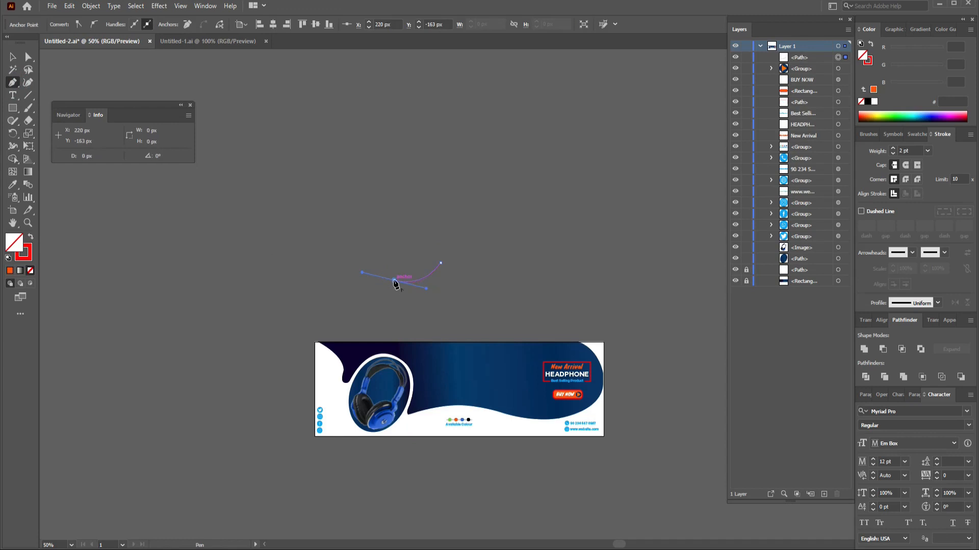
pyautogui.click(394, 281)
pyautogui.moveTo(430, 206); pyautogui.dragTo(512, 189)
pyautogui.click(430, 206)
pyautogui.press('Escape')
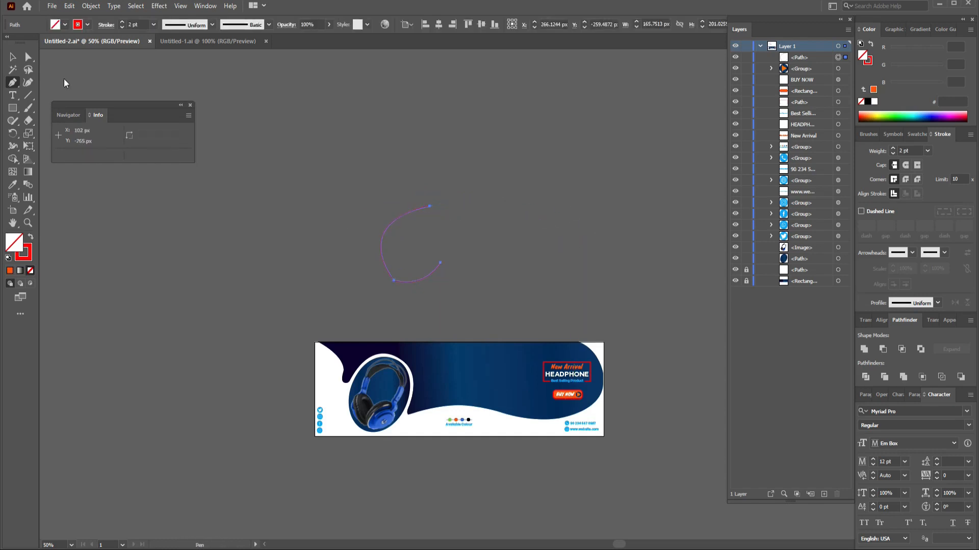
# Try to round the curved path's lower corner and set its stroke to none.
pyautogui.press('v')
pyautogui.press('a')
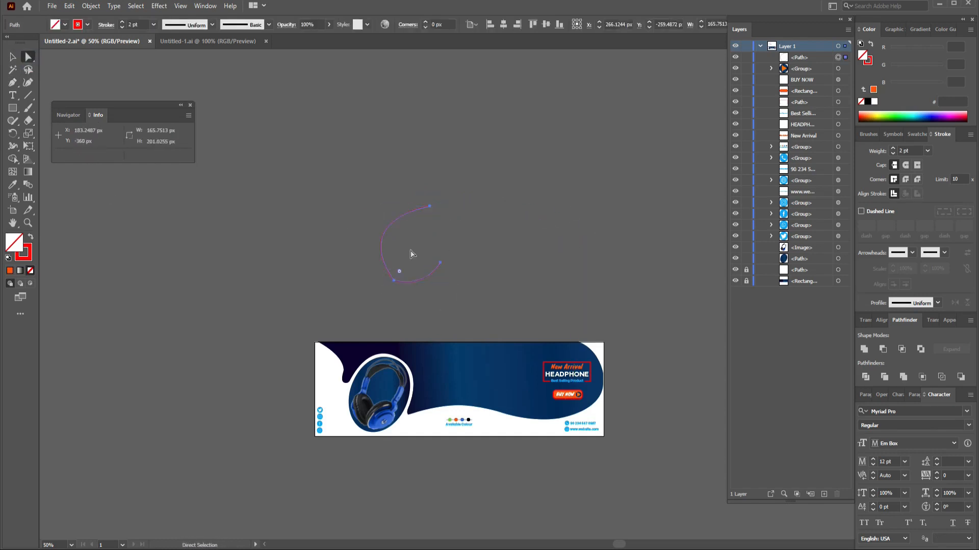
pyautogui.moveTo(399, 274); pyautogui.dragTo(406, 268)
pyautogui.press('v')
pyautogui.click(30, 271)
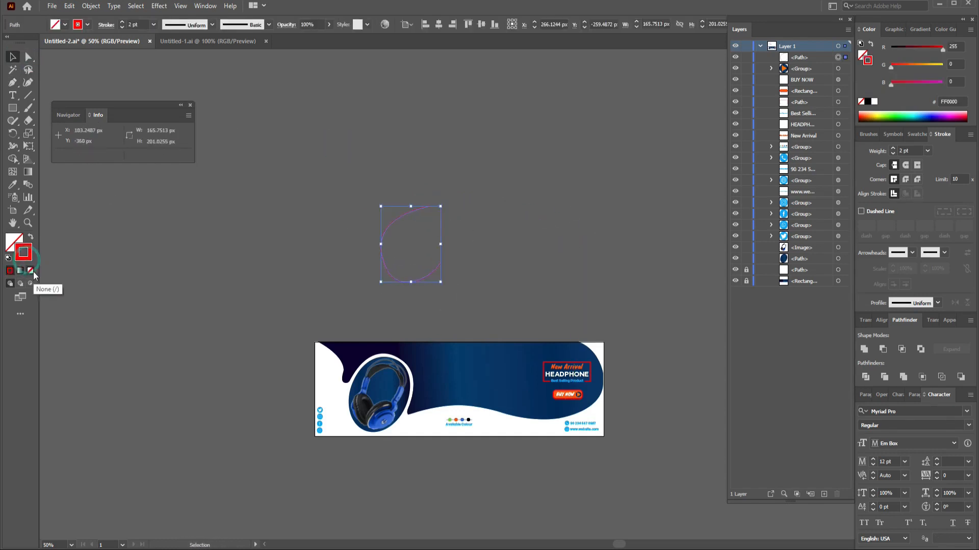
# Make a mirrored copy of the curved path and place it so it overlaps the original, forming a rounded outline.
pyautogui.moveTo(13, 133); pyautogui.dragTo(41, 136)
pyautogui.moveTo(439, 236); pyautogui.dragTo(367, 273)
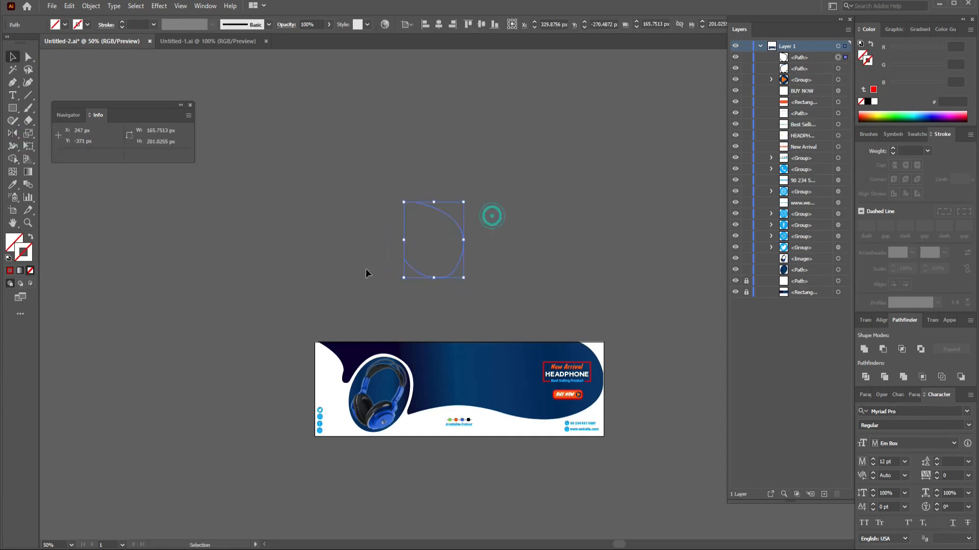
pyautogui.press('v')
pyautogui.click(460, 261)
pyautogui.moveTo(459, 258); pyautogui.dragTo(474, 260)
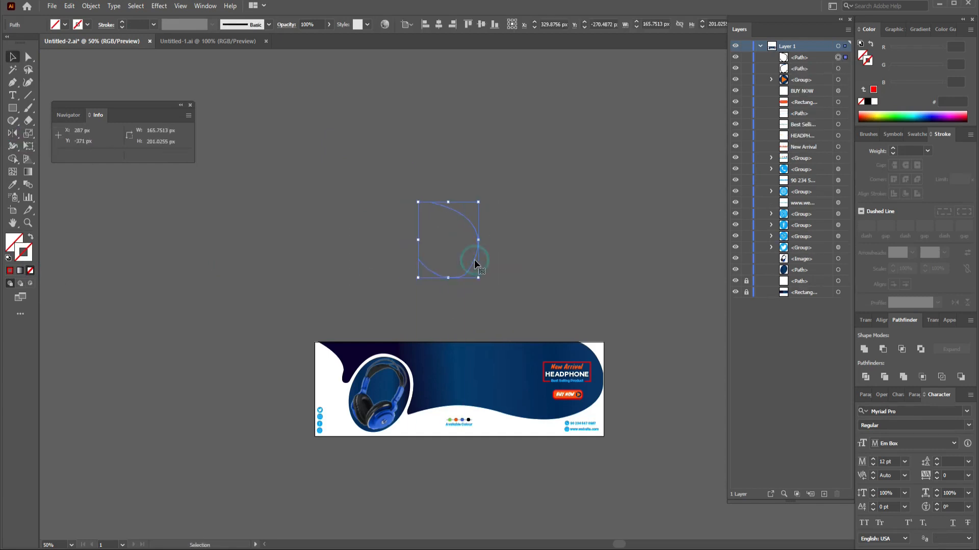
pyautogui.click(542, 216)
# Draw a closed rounded shape about 157 × 128 px beside the mirrored curves with the Pen tool.
pyautogui.press('p')
pyautogui.click(543, 215)
pyautogui.moveTo(534, 259); pyautogui.dragTo(594, 243)
pyautogui.click(534, 259)
pyautogui.click(582, 255)
pyautogui.click(543, 214)
pyautogui.press('v')
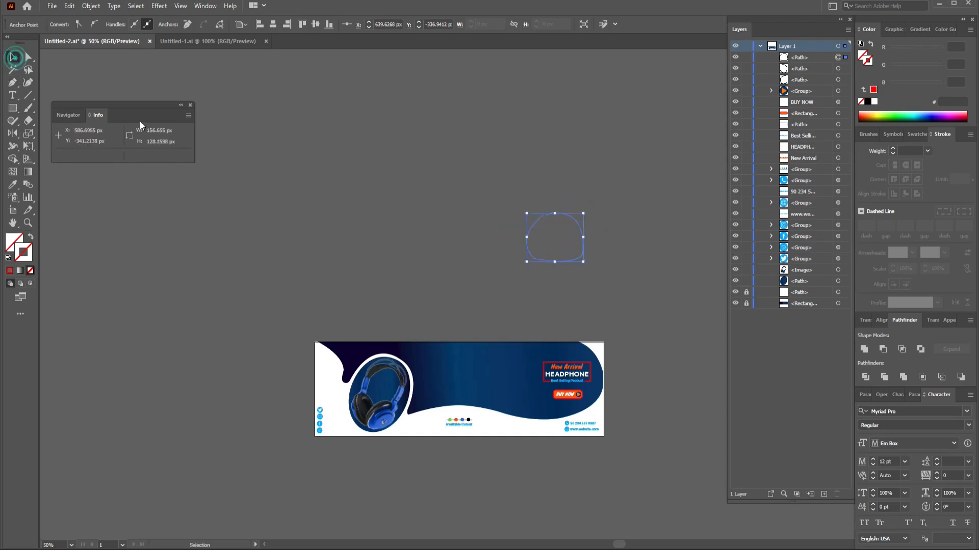
# Delete the three curved paths drawn above the banner.
pyautogui.click(654, 246)
pyautogui.moveTo(308, 179); pyautogui.dragTo(644, 255)
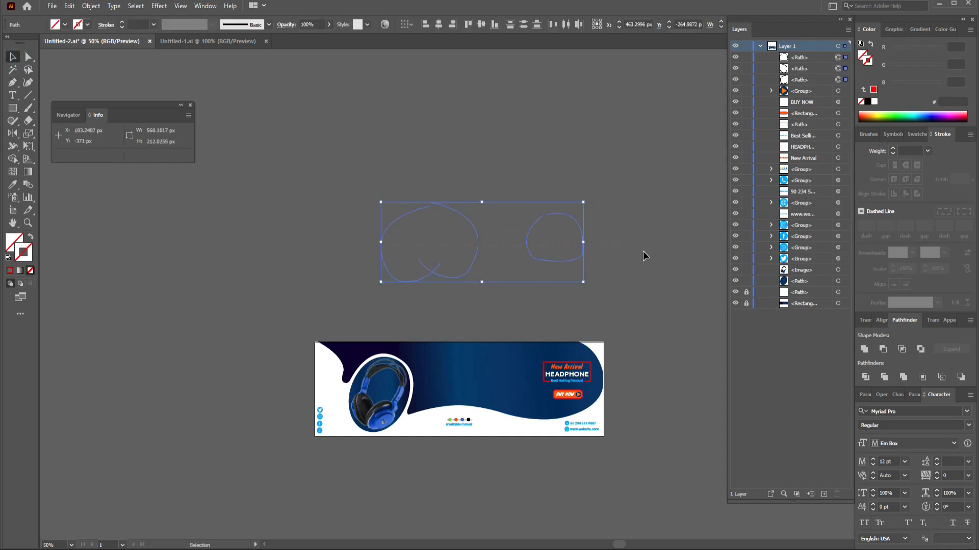
pyautogui.press('Delete')
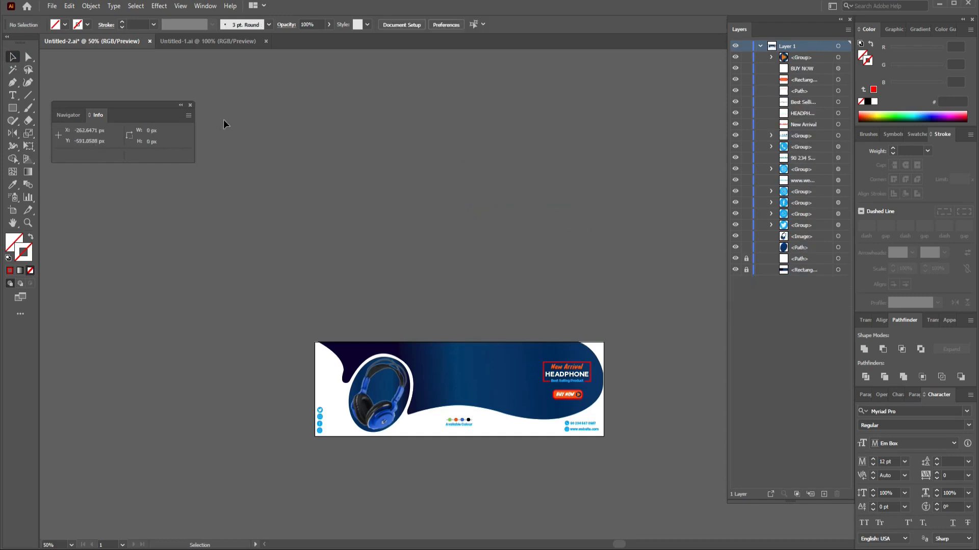
# Add the text "Hot Offer" above the banner's upper-left corner.
pyautogui.press('t')
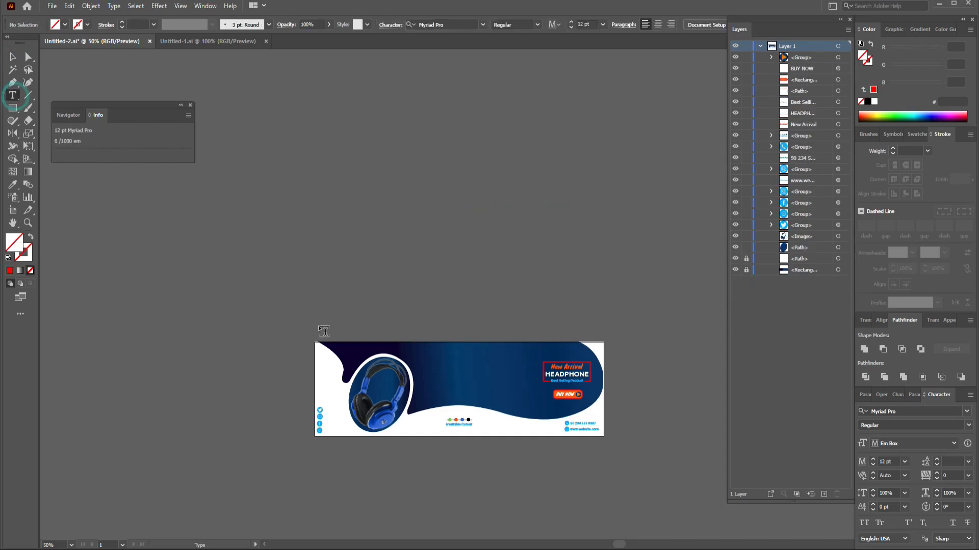
pyautogui.click(315, 304)
pyautogui.write('Ho')
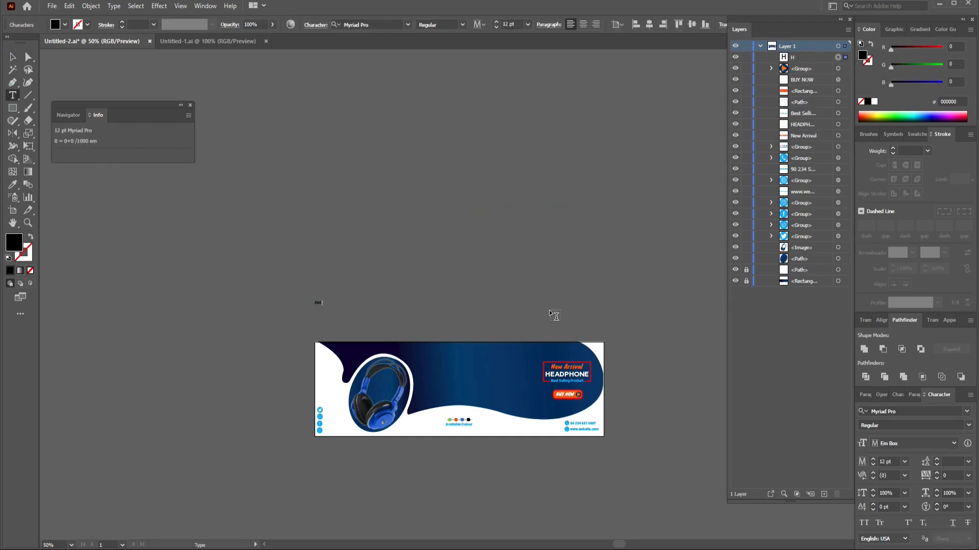
pyautogui.write('t')
pyautogui.hotkey('ctrl', '+')
pyautogui.hotkey('ctrl', '+')
pyautogui.hotkey('ctrl', '+')
pyautogui.hotkey('ctrl', '+')
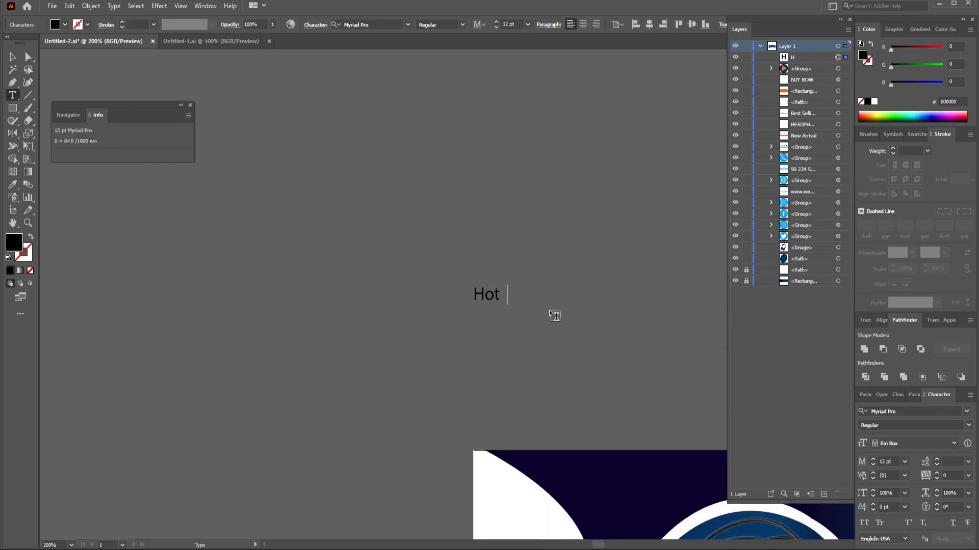
pyautogui.write('Offer')
pyautogui.press('Escape')
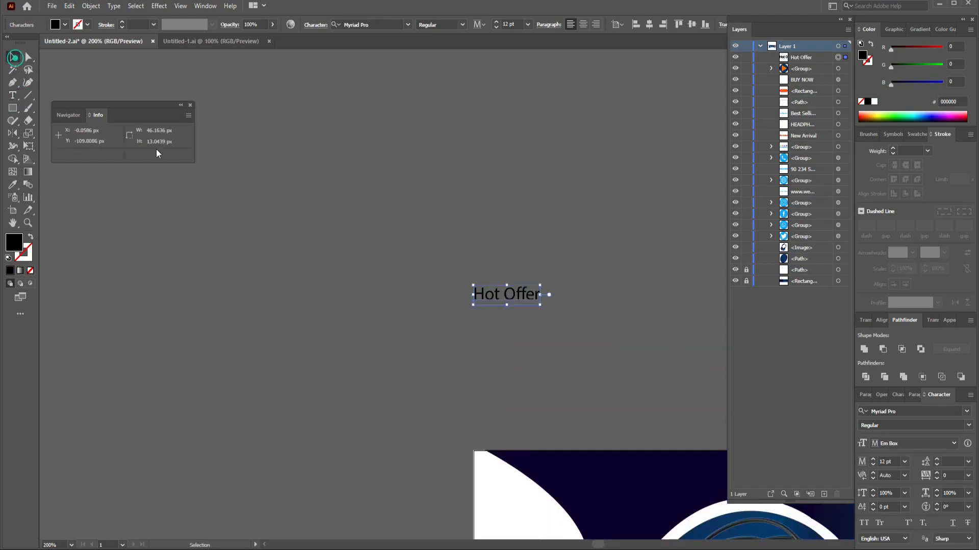
# Duplicate the "Hot Offer" text three times downwards and change the second line to "MEGA SALE".
pyautogui.moveTo(515, 295); pyautogui.dragTo(516, 317)
pyautogui.hotkey('ctrl', 'd')
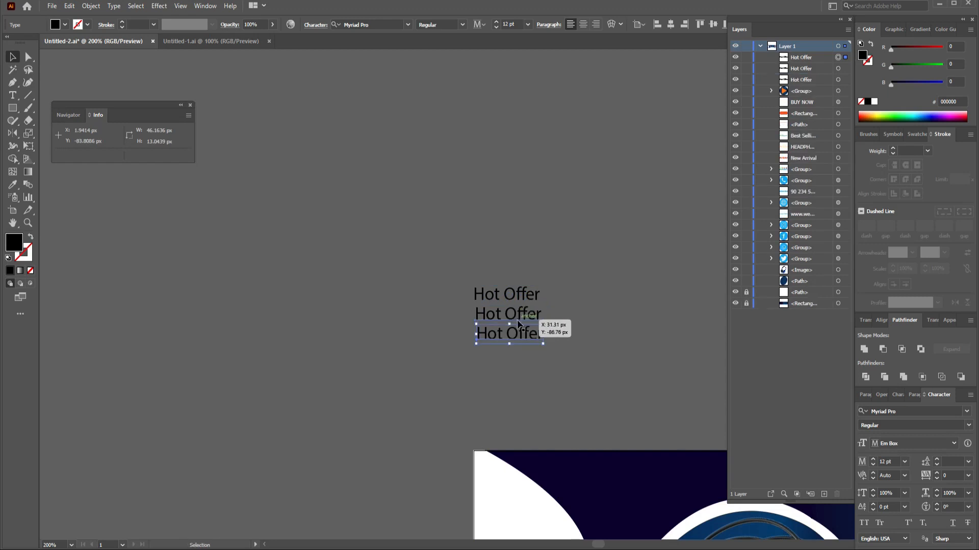
pyautogui.hotkey('ctrl', 'd')
pyautogui.doubleClick(531, 312)
pyautogui.hotkey('ctrl', 'a')
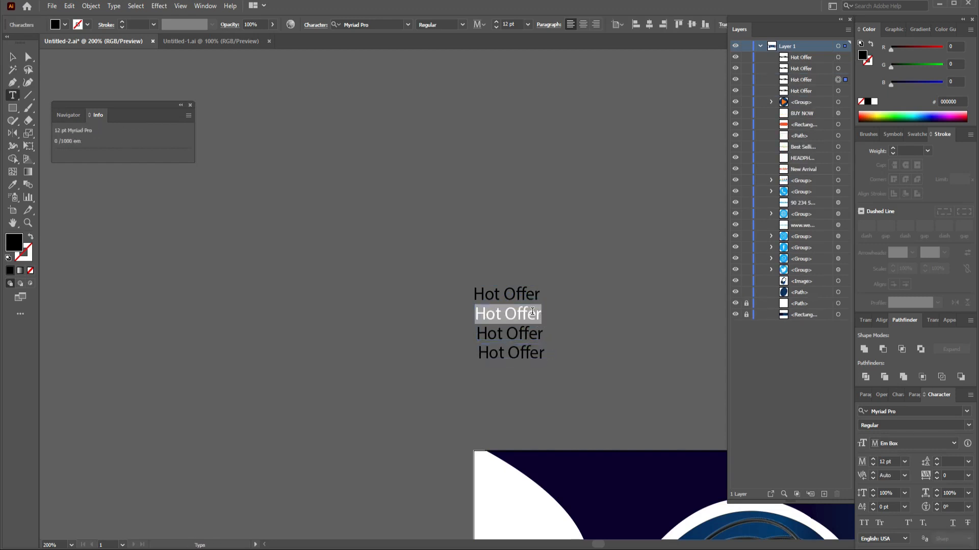
pyautogui.write('MEGA SALE')
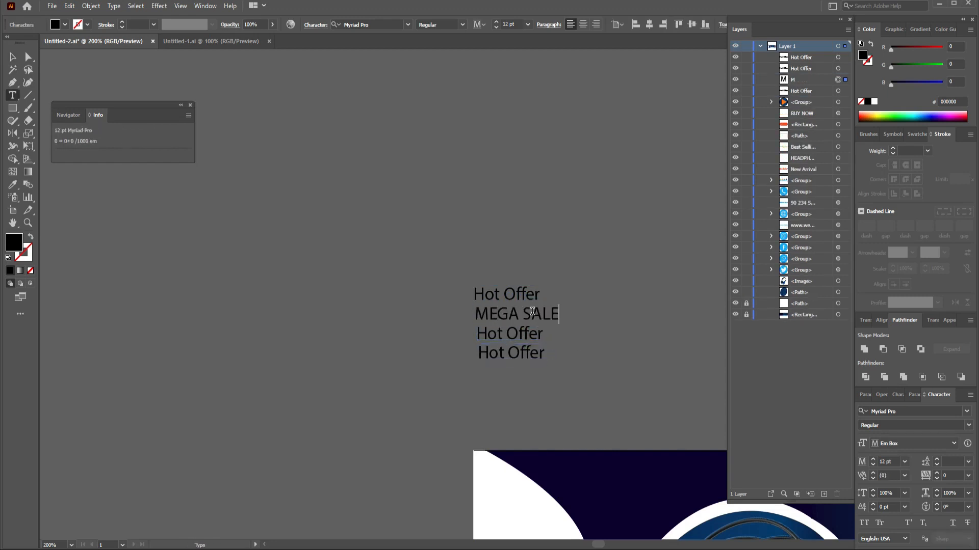
pyautogui.press('Escape')
# Change the third text line to "UP TO" and the fourth to "50%".
pyautogui.press('t')
pyautogui.moveTo(465, 333); pyautogui.dragTo(544, 333)
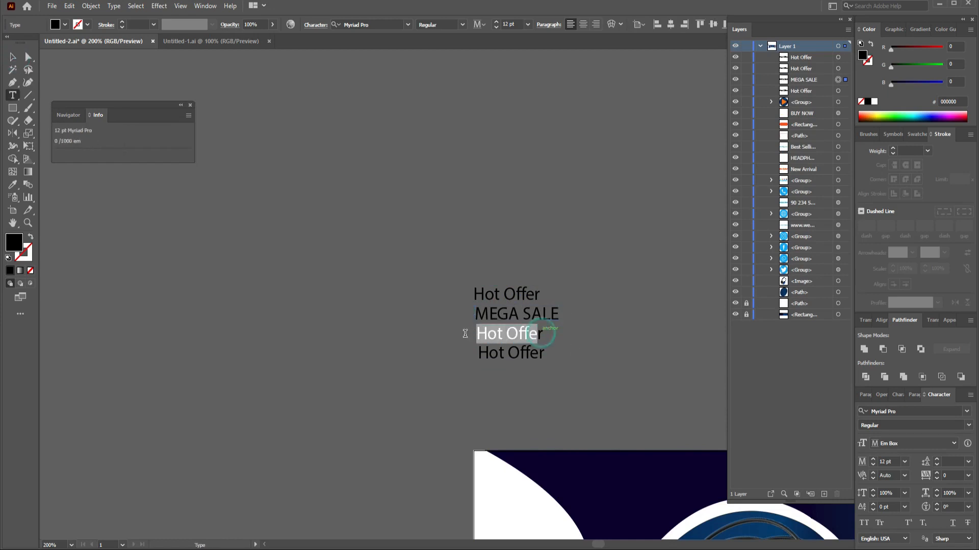
pyautogui.write('UrP TOr')
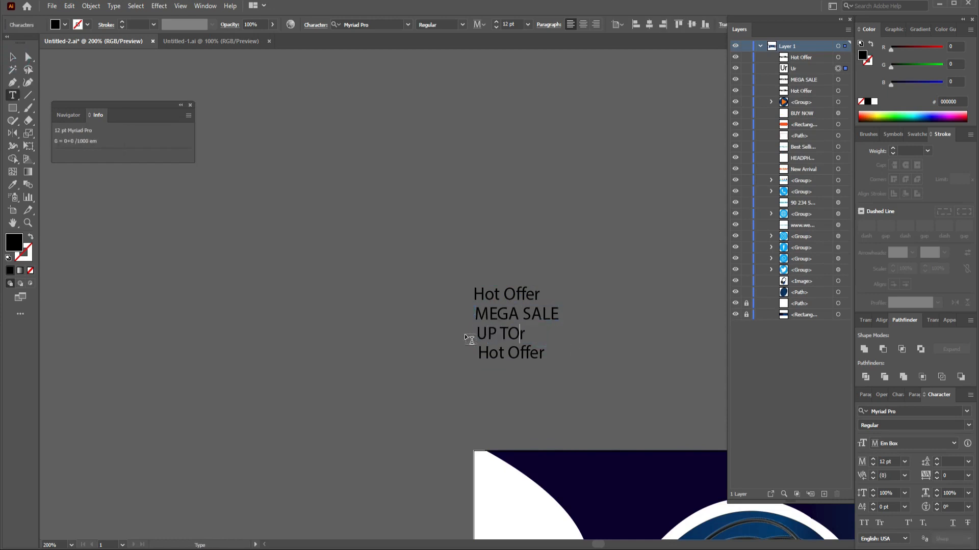
pyautogui.press('Delete')
pyautogui.press('Escape')
pyautogui.click(525, 354)
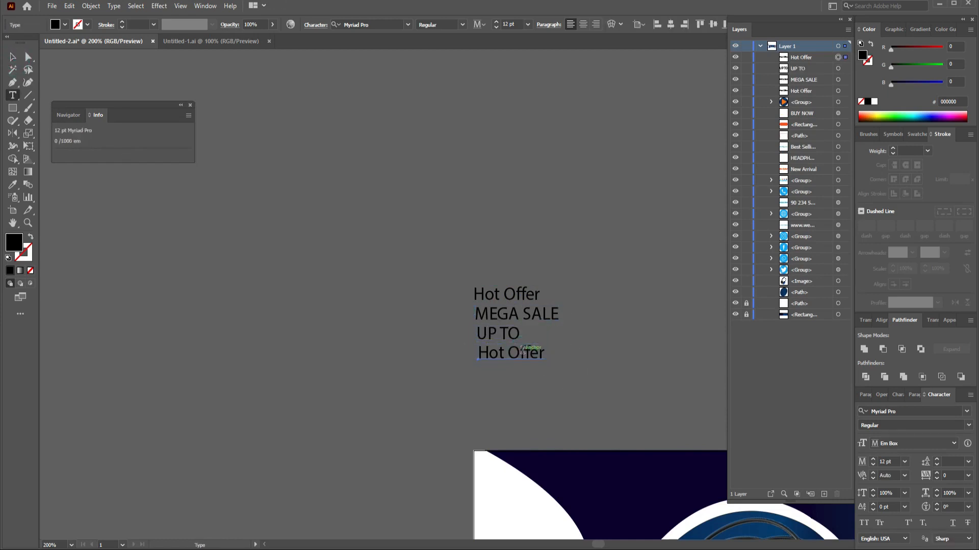
pyautogui.tripleClick(525, 353)
pyautogui.write('50')
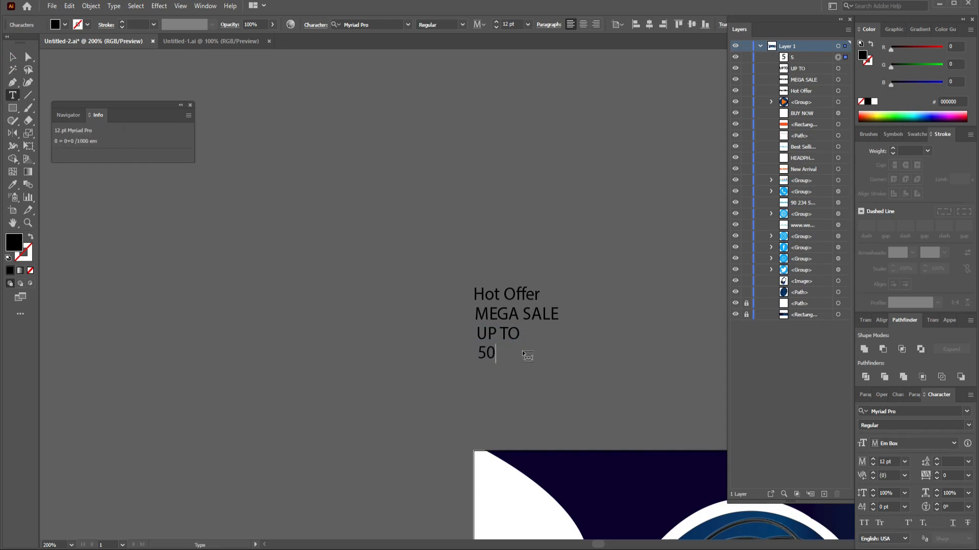
pyautogui.write('%')
pyautogui.press('Escape')
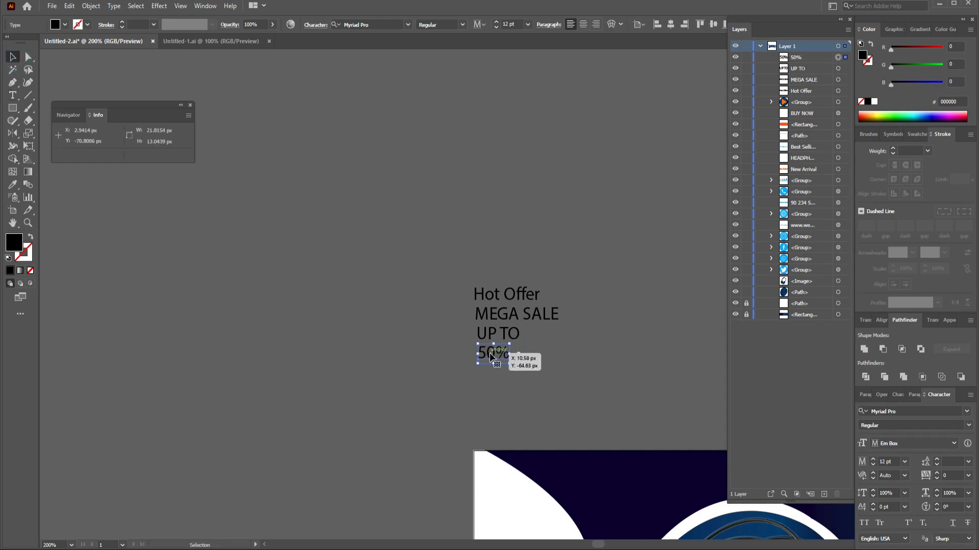
# Duplicate the "50%" text below itself and change the copy to "OFF".
pyautogui.moveTo(490, 356); pyautogui.dragTo(490, 372)
pyautogui.tripleClick(491, 369)
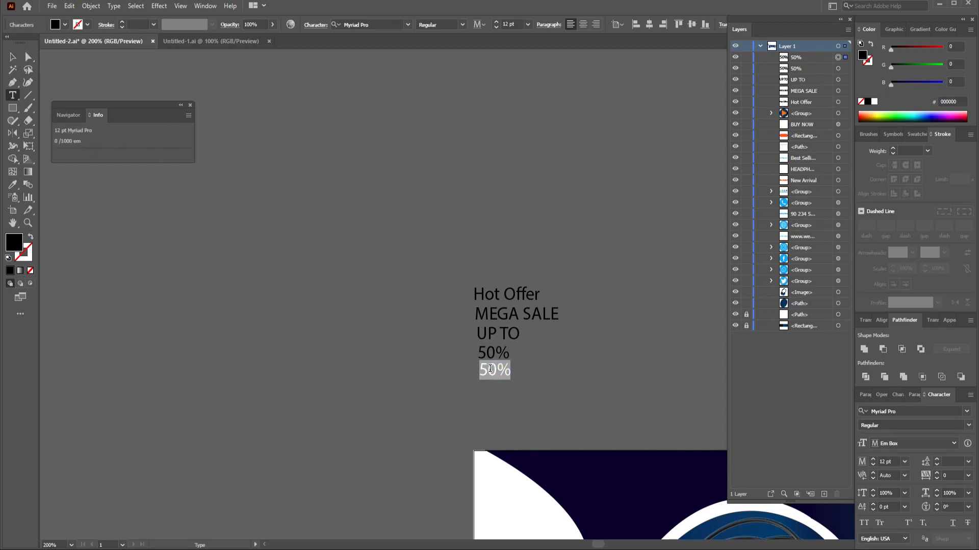
pyautogui.write(')FF')
pyautogui.click(484, 371)
pyautogui.press('BackSpace')
pyautogui.write('O')
pyautogui.press('BackSpace')
pyautogui.write('OFF')
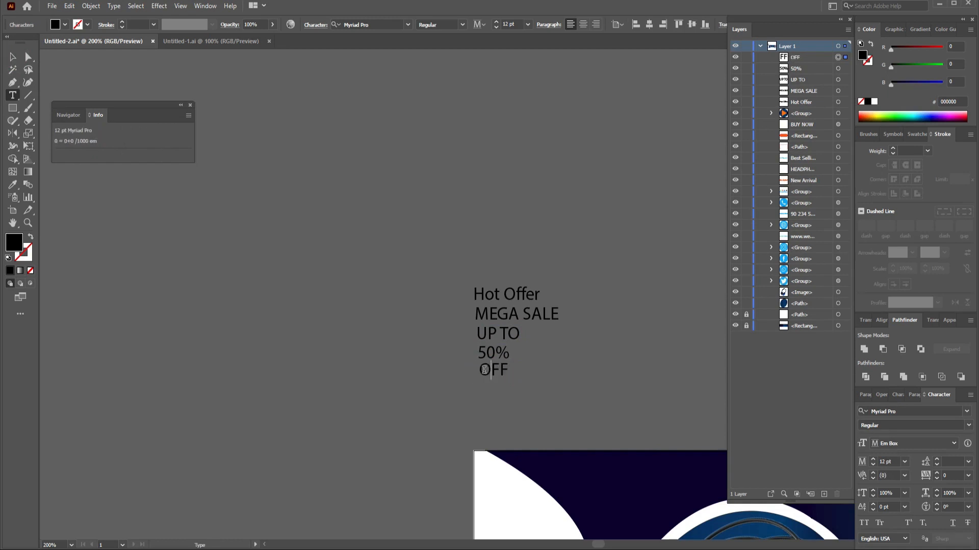
pyautogui.click(13, 57)
pyautogui.click(634, 321)
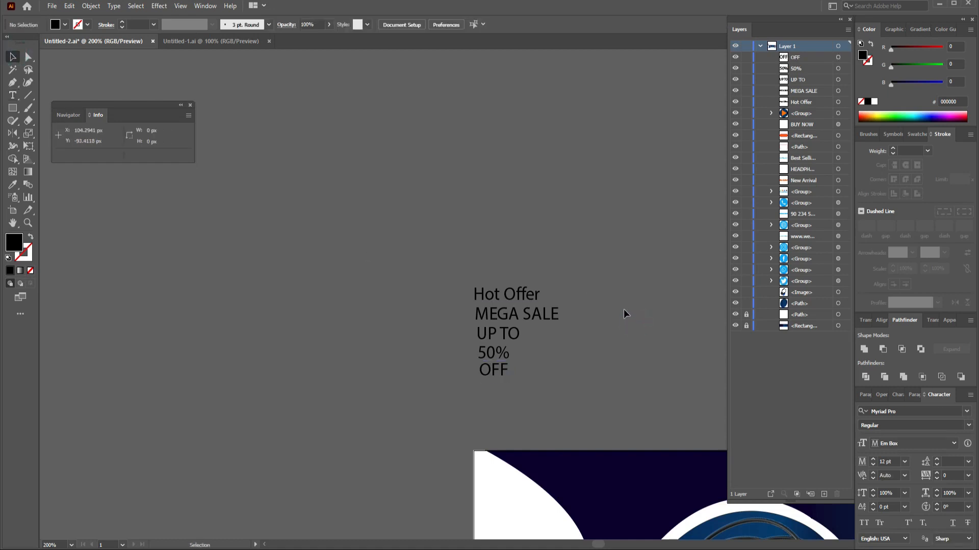
# Give the five offer text lines the banner's white fill and the Galano Grotesque DEMO Bold font.
pyautogui.hotkey('ctrl', 'z')
pyautogui.press('i')
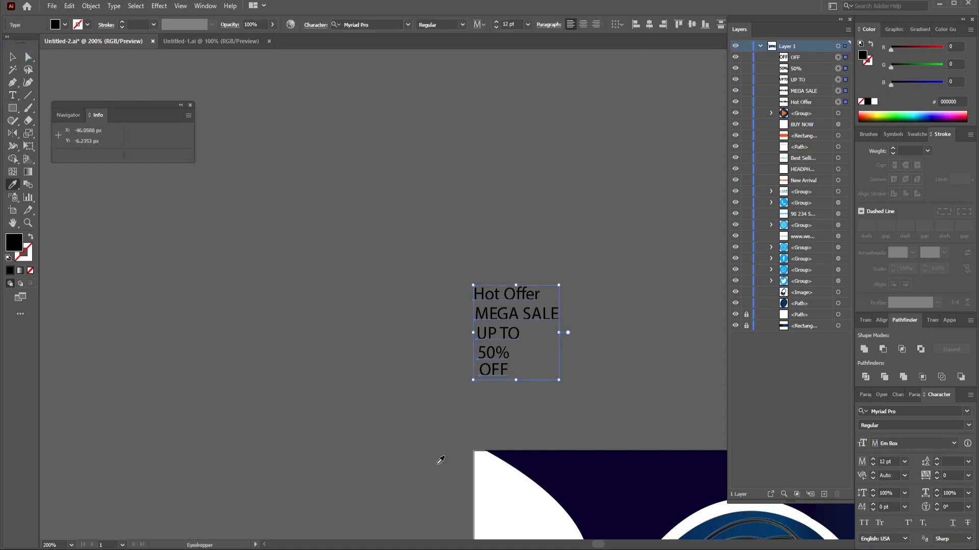
pyautogui.click(501, 511)
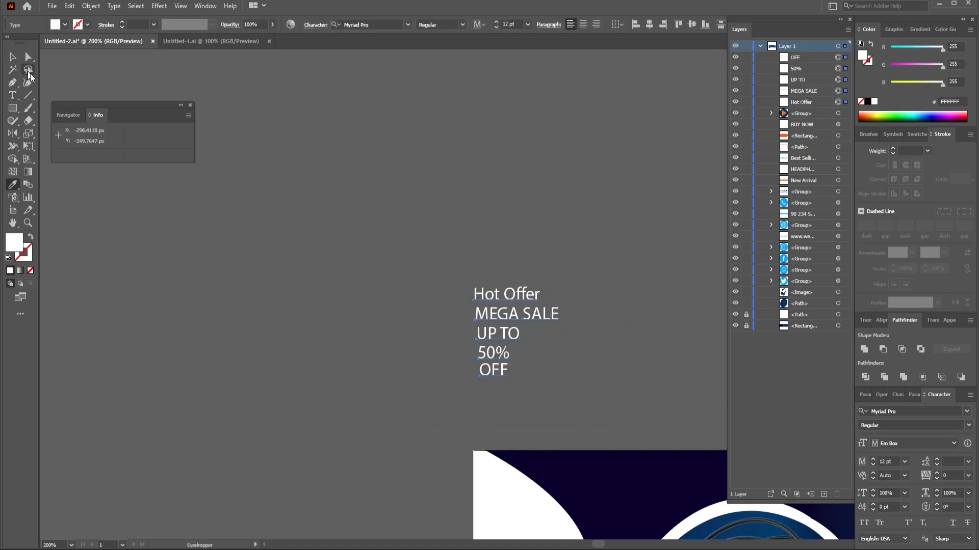
pyautogui.click(408, 26)
pyautogui.click(392, 95)
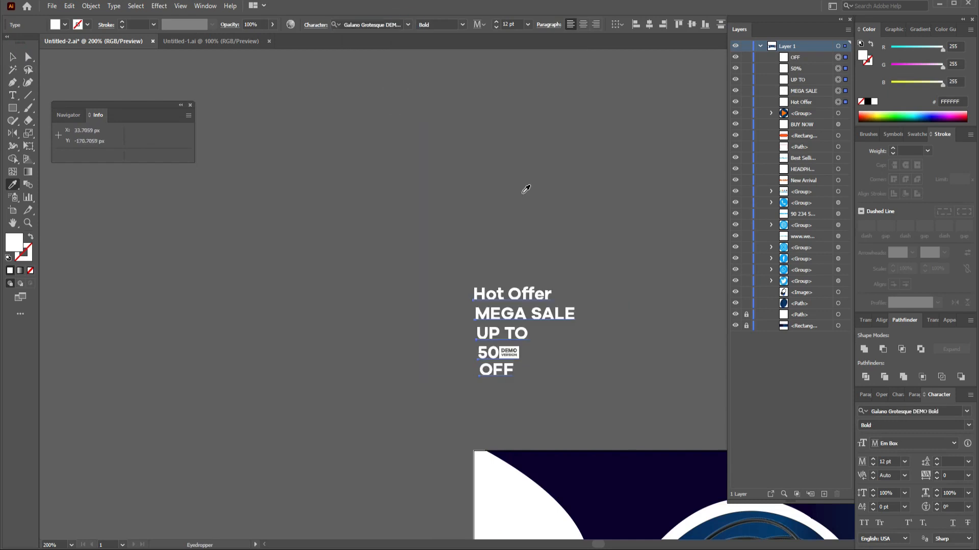
pyautogui.click(521, 192)
pyautogui.hotkey('ctrl', 'z')
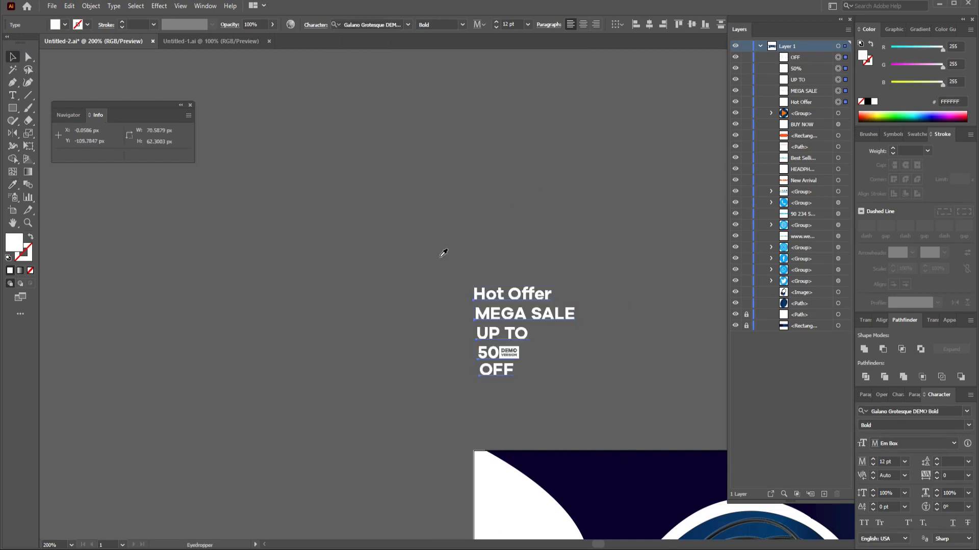
# Delete all the offer text lines above the banner.
pyautogui.press('v')
pyautogui.click(564, 287)
pyautogui.moveTo(448, 282); pyautogui.dragTo(574, 395)
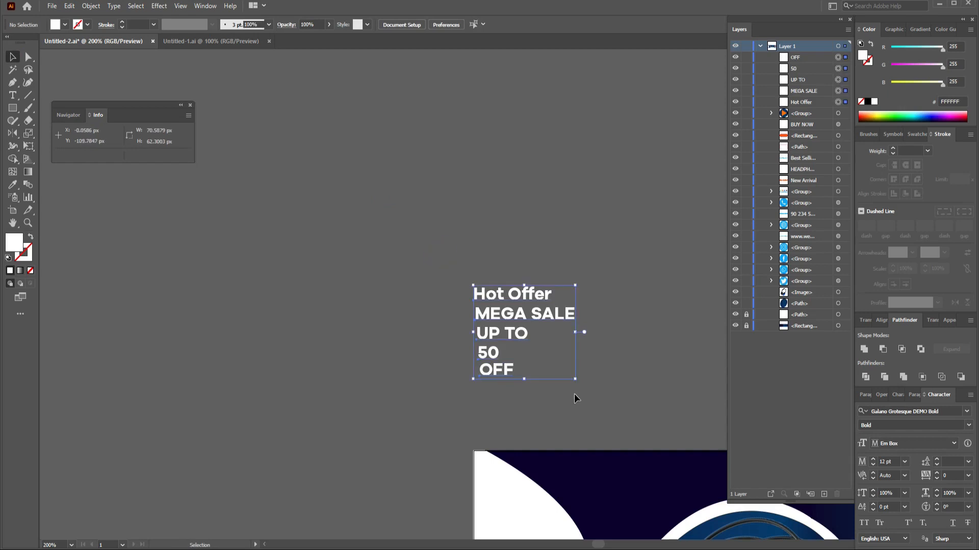
pyautogui.moveTo(546, 340); pyautogui.dragTo(568, 355)
pyautogui.press('Delete')
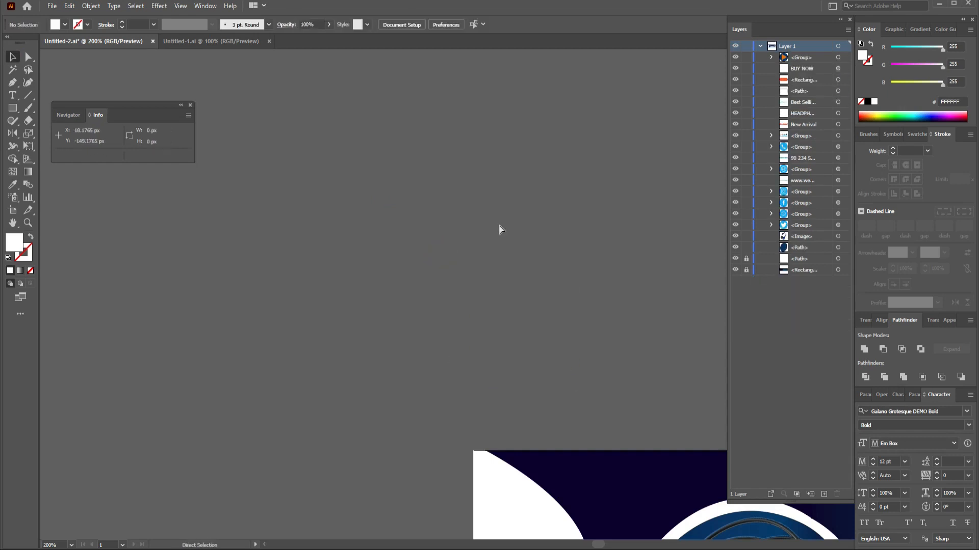
# Paste the finished "HOT OFFER MEGA SALE UP TO 30% OFF" badge and place it on the banner just right of the headphones.
pyautogui.hotkey('ctrl', 'v')
pyautogui.click(622, 299)
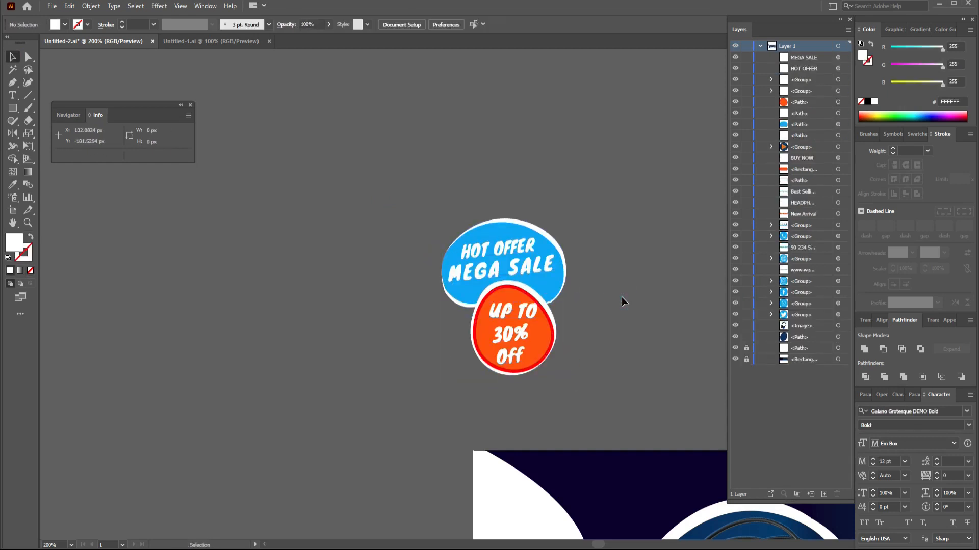
pyautogui.hotkey('ctrl', '-')
pyautogui.hotkey('ctrl', '-')
pyautogui.hotkey('ctrl', '-')
pyautogui.hotkey('ctrl', '-')
pyautogui.hotkey('ctrl', '-')
pyautogui.hotkey('ctrl', '-')
pyautogui.hotkey('ctrl', '-')
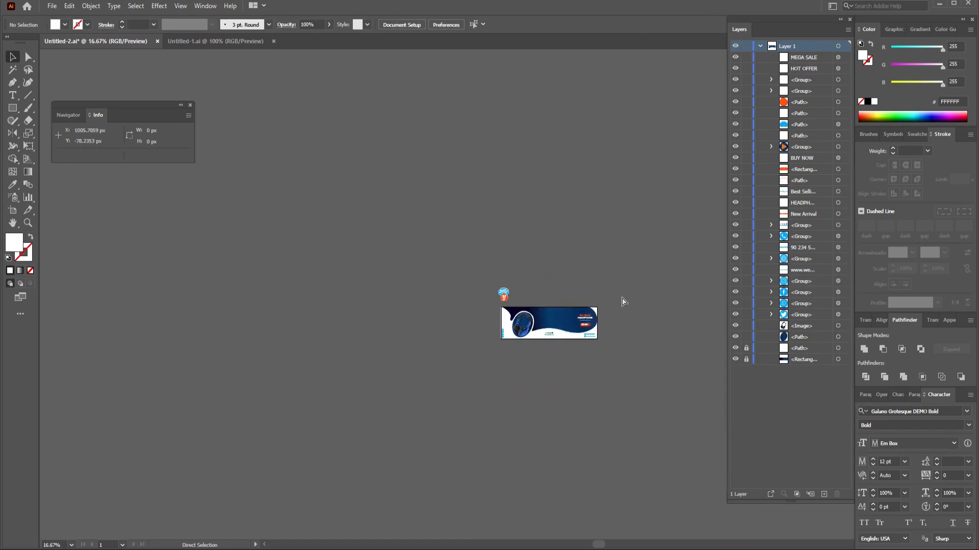
pyautogui.moveTo(616, 282); pyautogui.dragTo(453, 306)
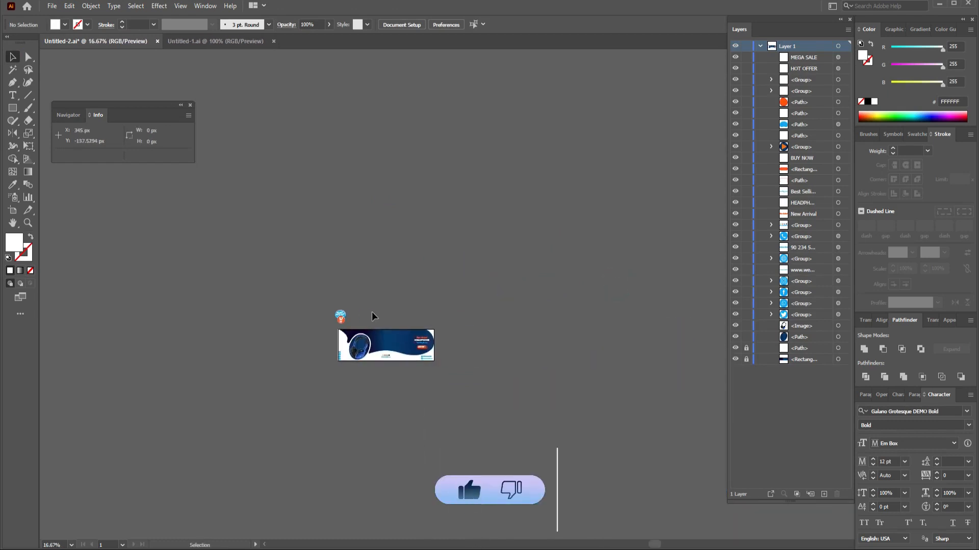
pyautogui.moveTo(361, 309); pyautogui.dragTo(379, 341)
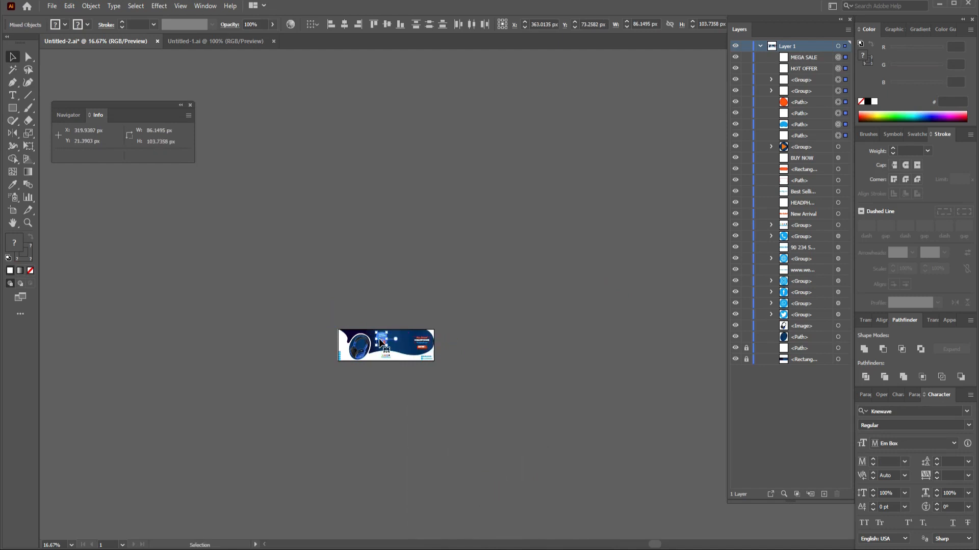
# Deselect the sale badge and examine the whole banner, from the headphones and badge across to the headline, BUY NOW button and contact details.
pyautogui.click(400, 267)
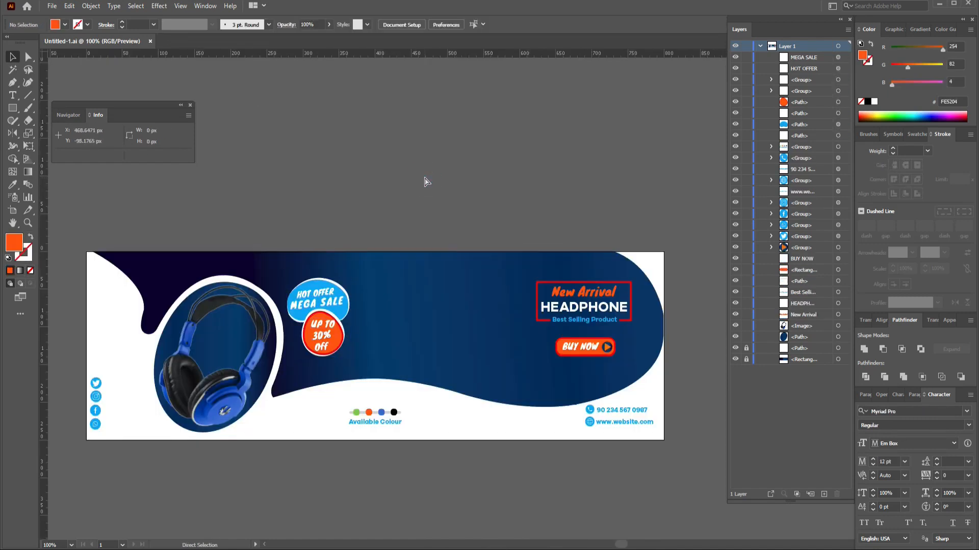
pyautogui.hotkey('ctrl', '-')
pyautogui.hotkey('ctrl', '-')
pyautogui.hotkey('ctrl', '-')
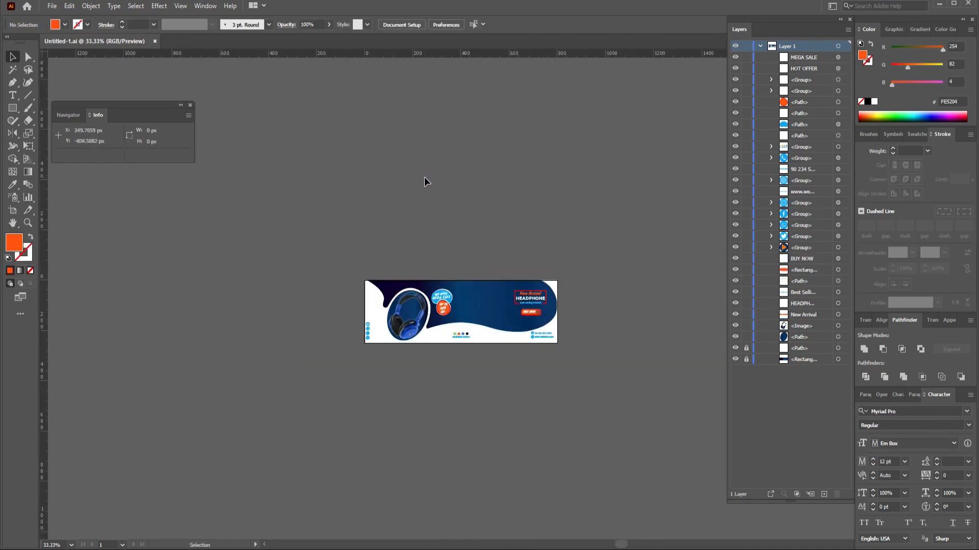
pyautogui.hotkey('ctrl', '0')
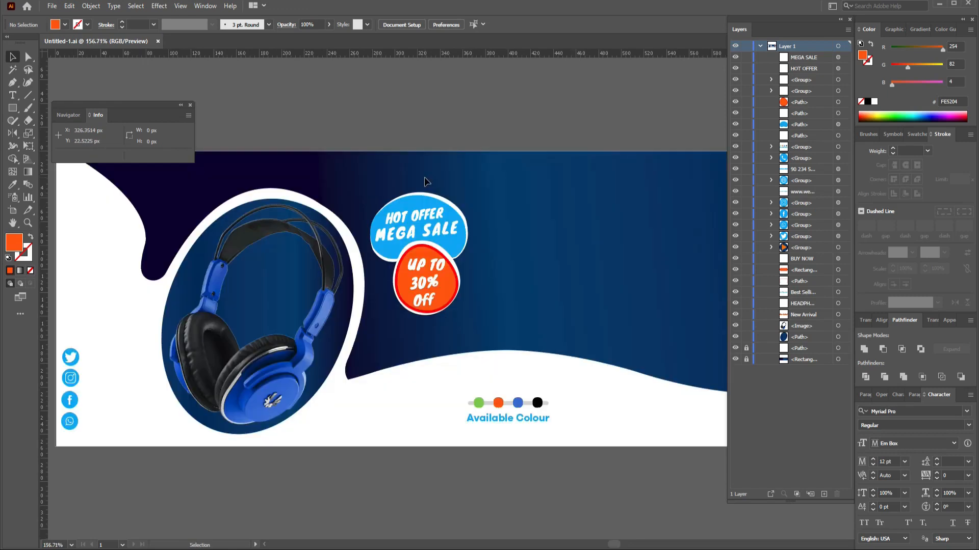
pyautogui.moveTo(323, 407); pyautogui.dragTo(287, 451)
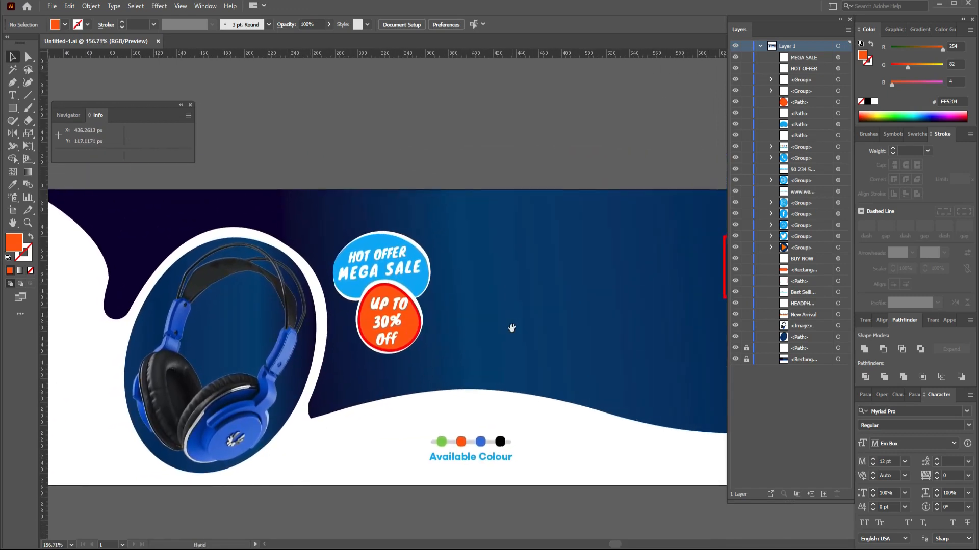
pyautogui.moveTo(511, 327); pyautogui.dragTo(315, 330)
pyautogui.moveTo(521, 327); pyautogui.dragTo(459, 271)
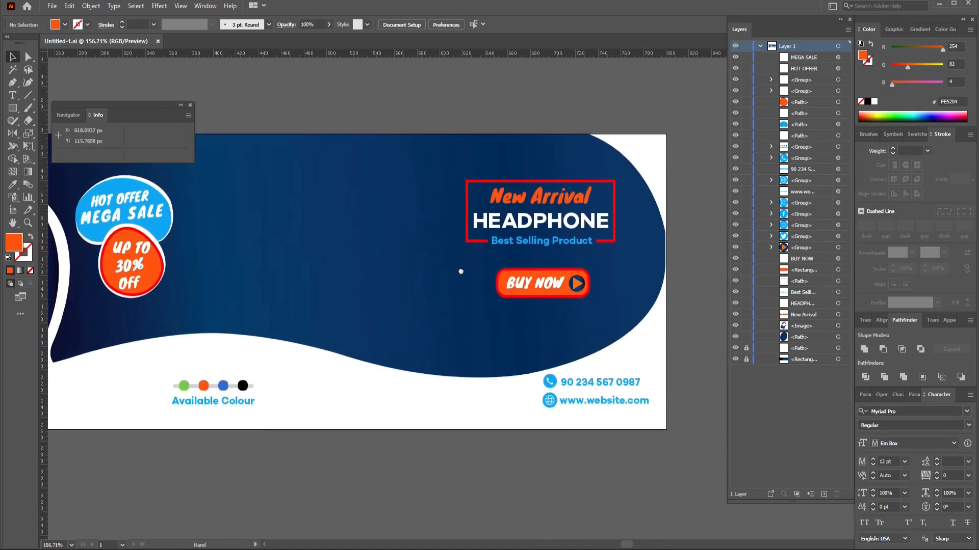
pyautogui.hotkey('ctrl', '-')
pyautogui.hotkey('ctrl', '-')
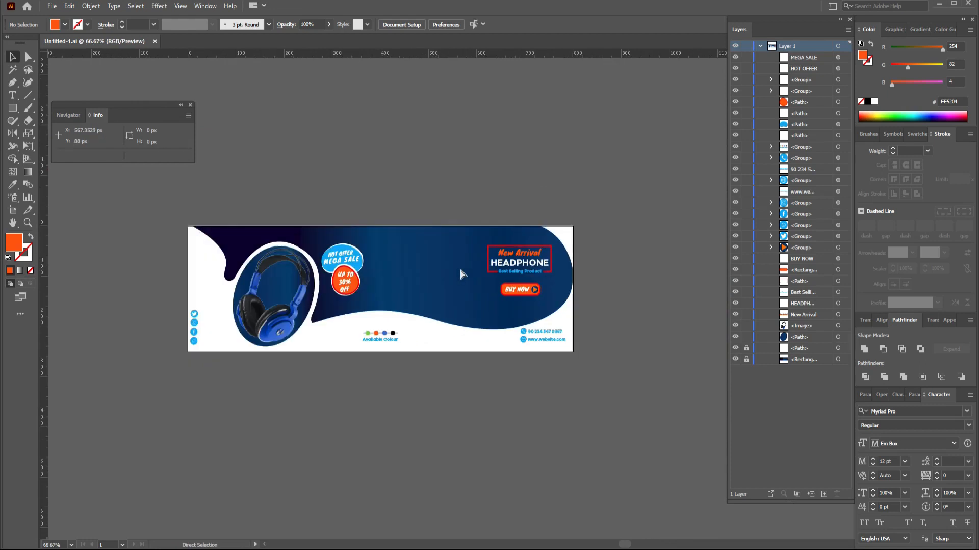
pyautogui.hotkey('ctrl', '+')
pyautogui.moveTo(546, 186); pyautogui.dragTo(472, 181)
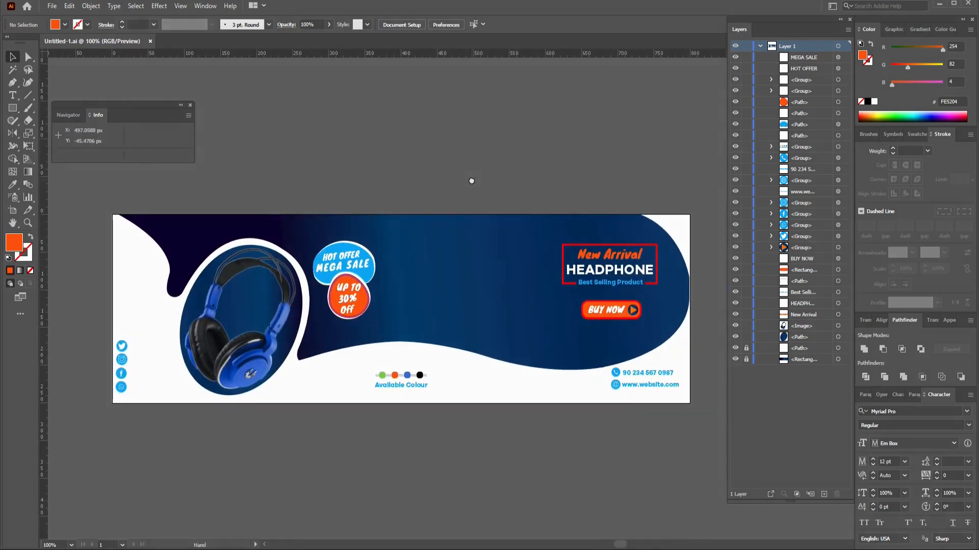